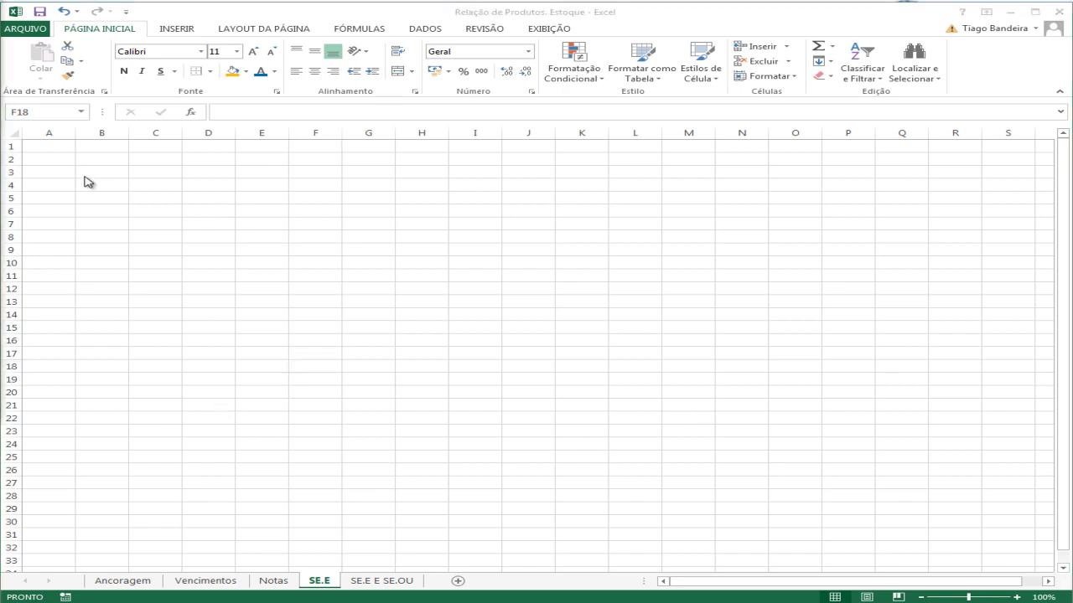
Enter the header FUNCIONÁRIO in cell A1 and auto-fit column A to its width.
click(47, 148)
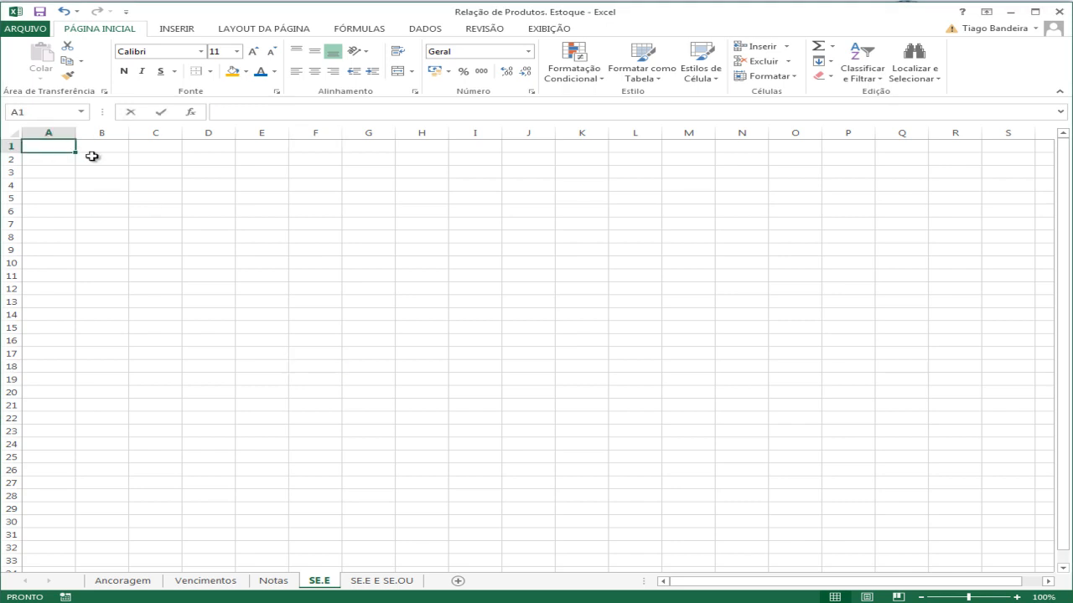
text(FUNCIONÁRIO)
key(Return)
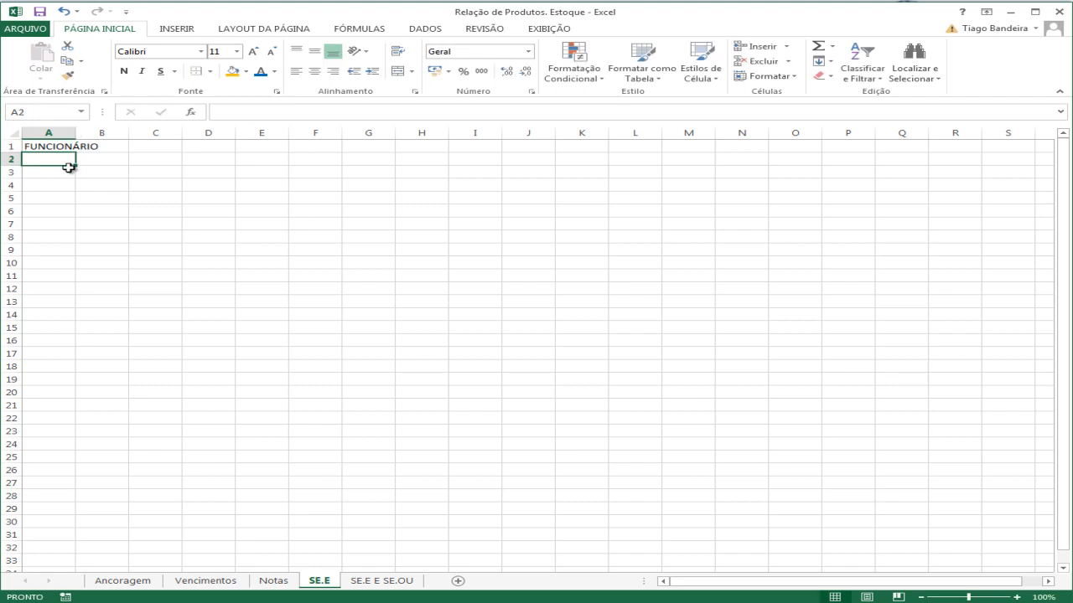
double_click(75, 133)
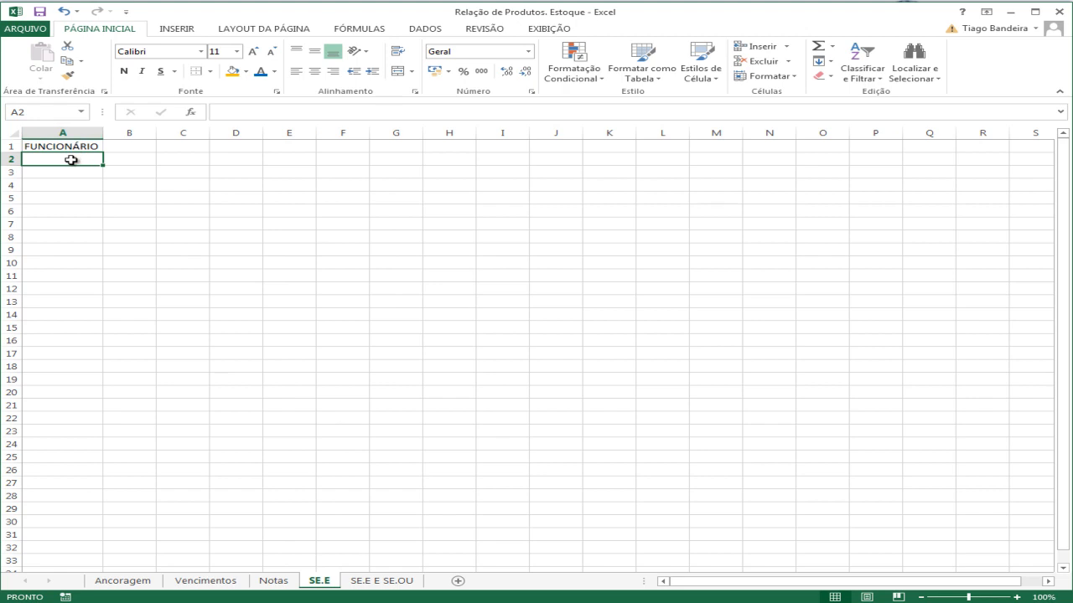
Fill cells A2 to A6 with the first names of five employees, one per row.
text(JOSÉ)
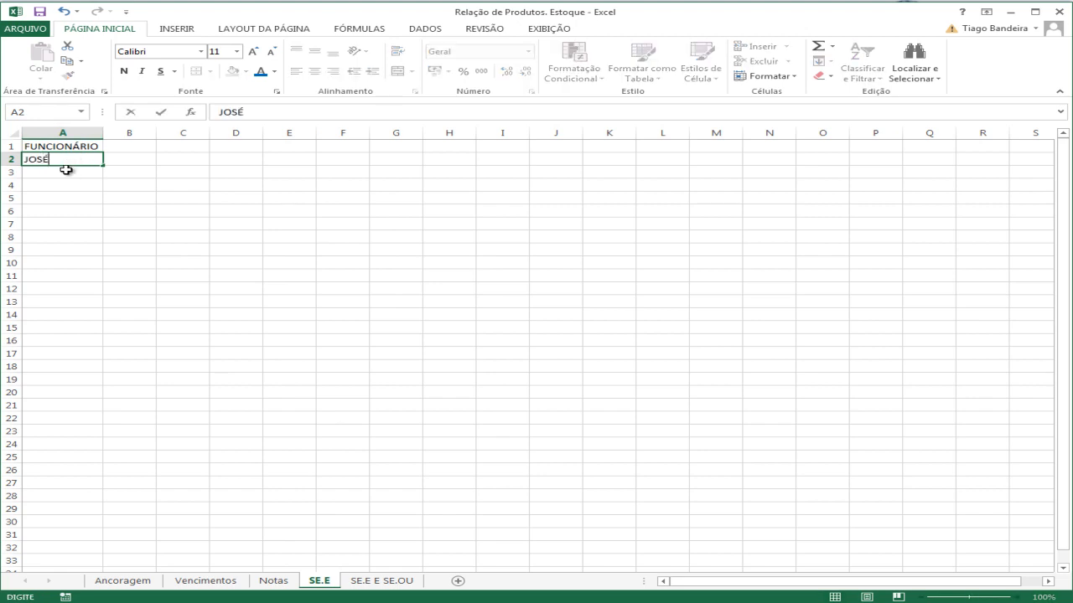
key(Return)
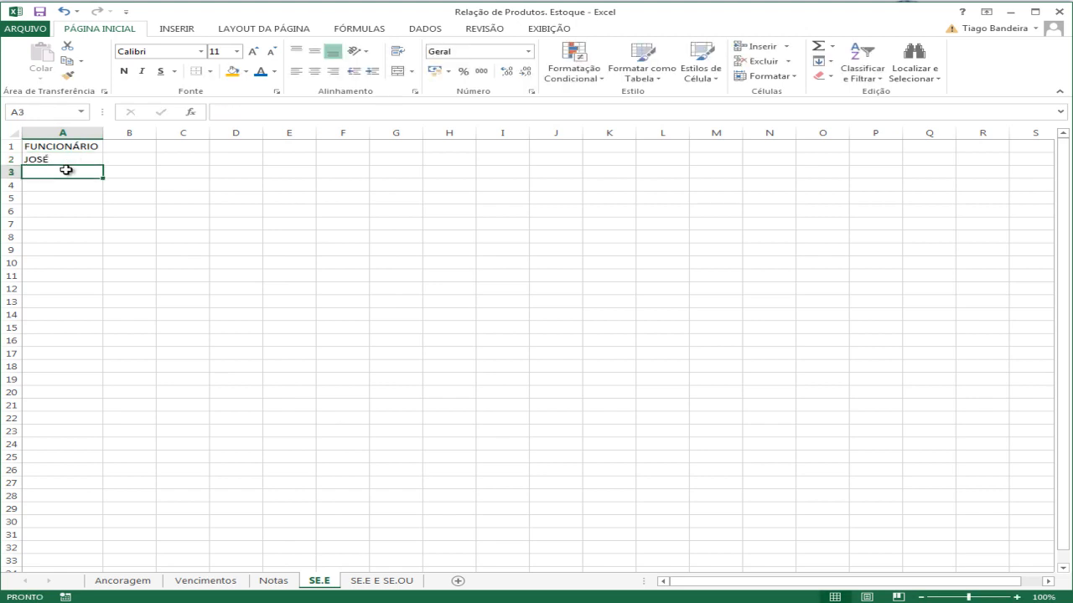
text(ANA)
key(Return)
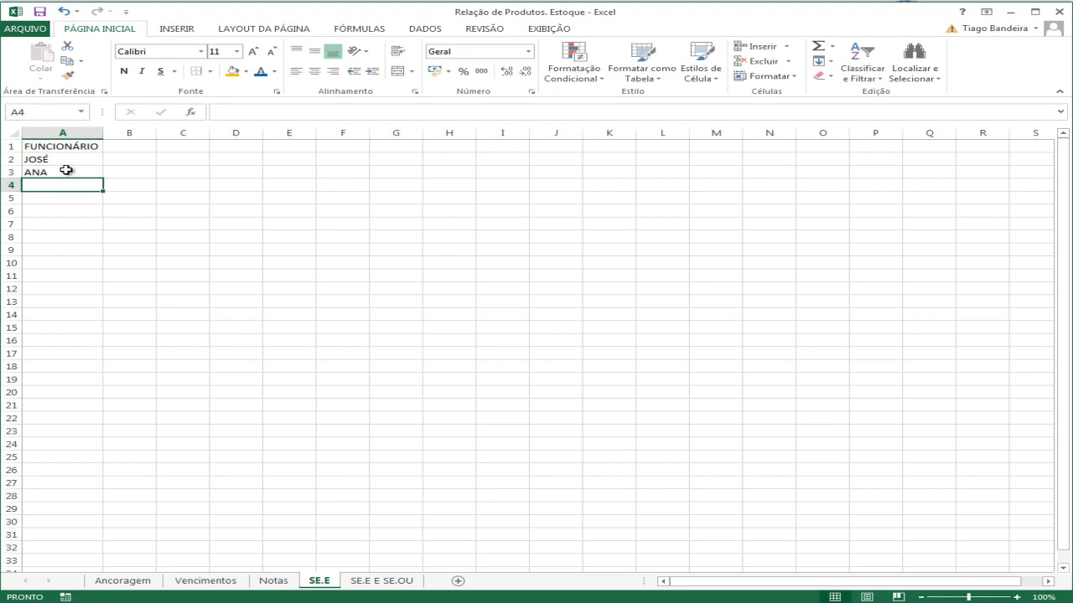
text(PEDRO)
key(Return)
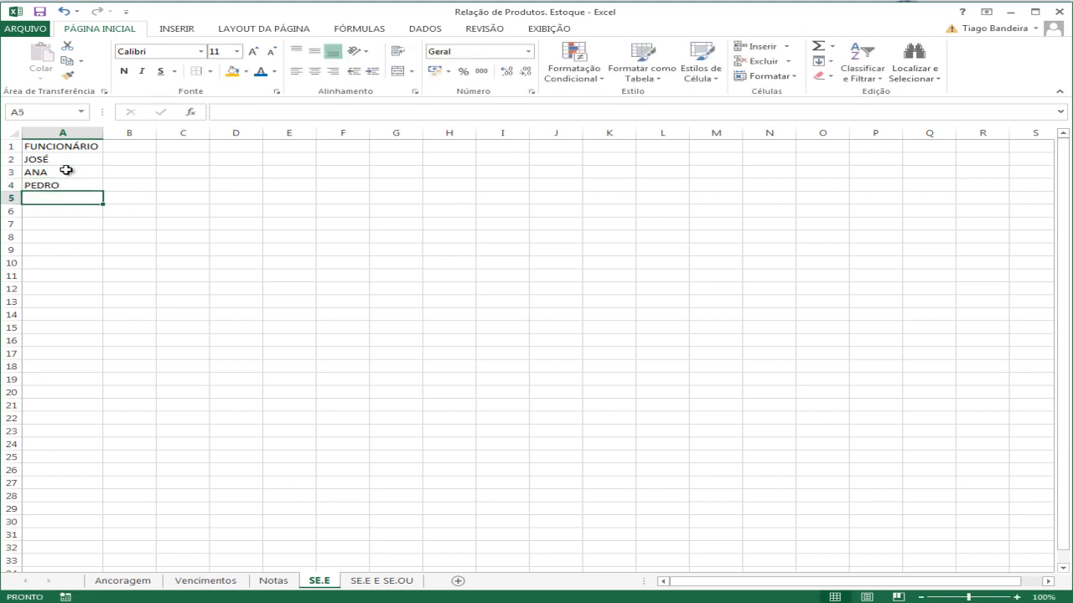
text(CÉSAR)
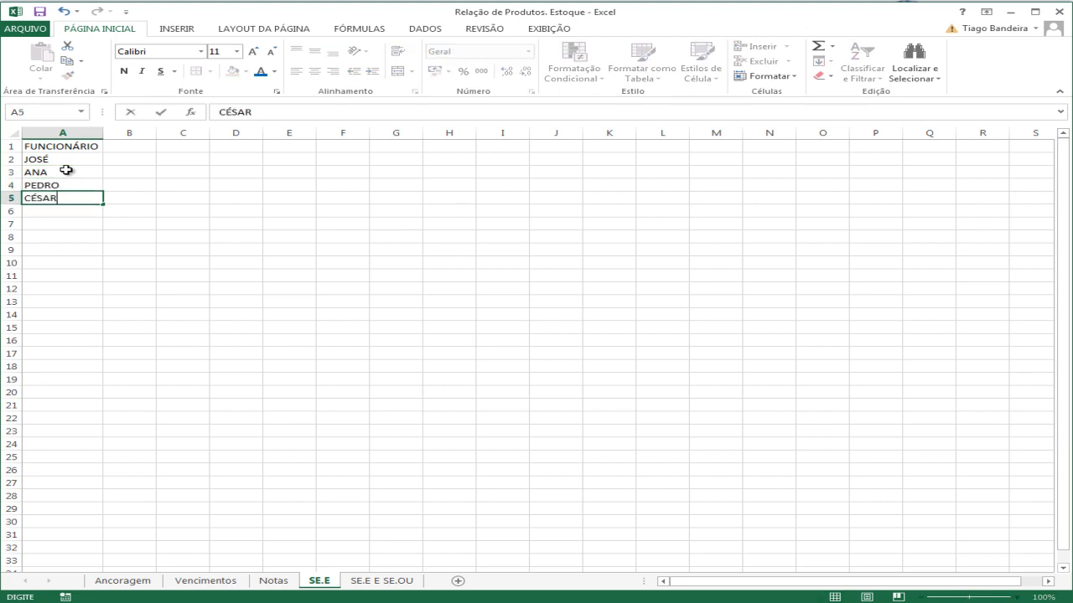
key(Return)
text(PELIPE)
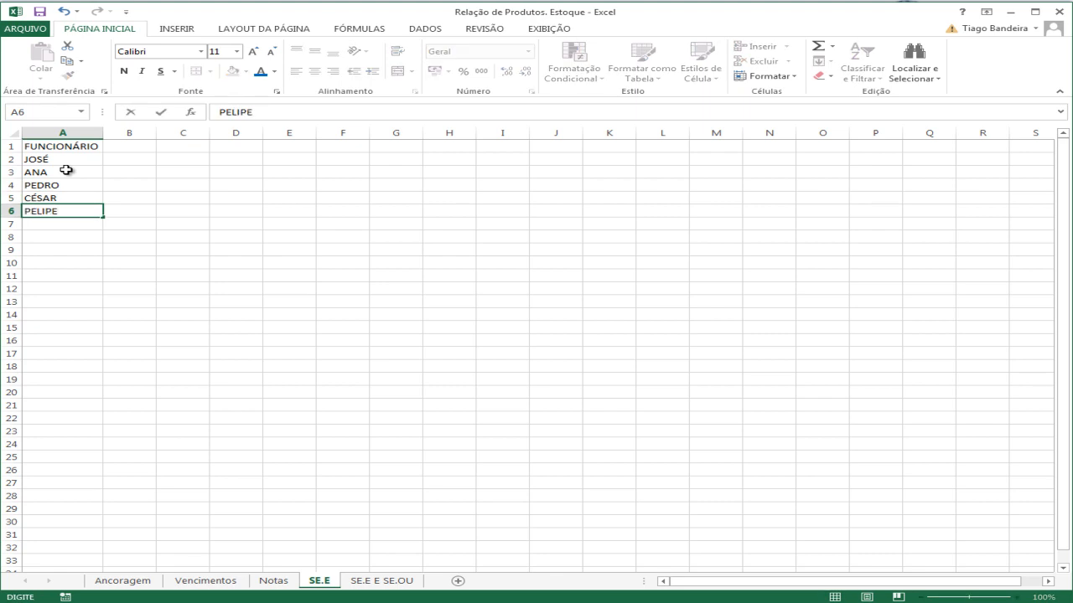
key(Return)
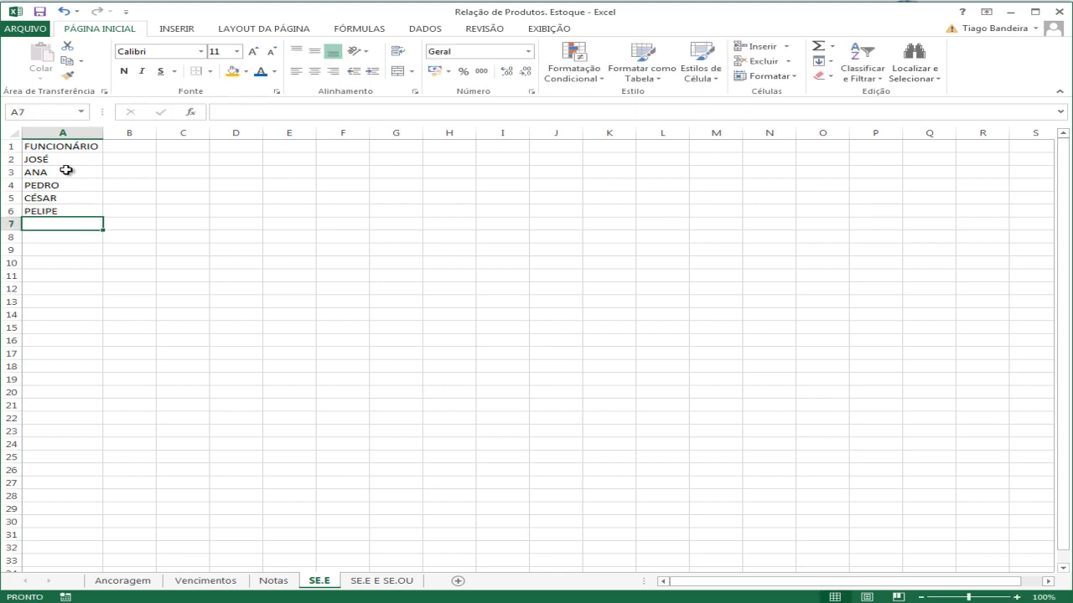
Correct the misspelled employee name in A6 by replacing its first letter with F.
key(Up)
key(F2)
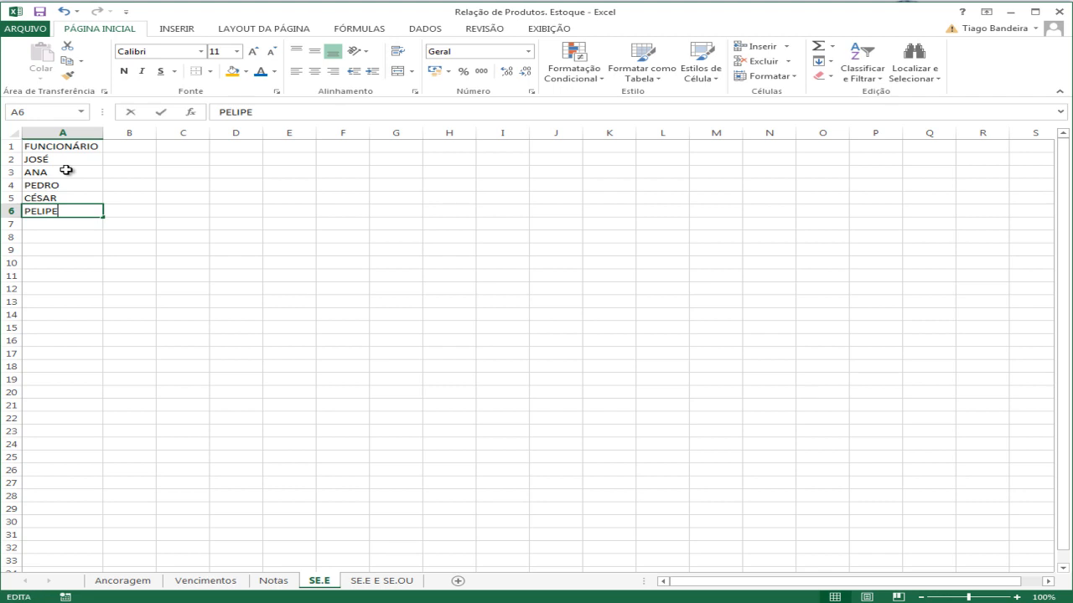
key(Home)
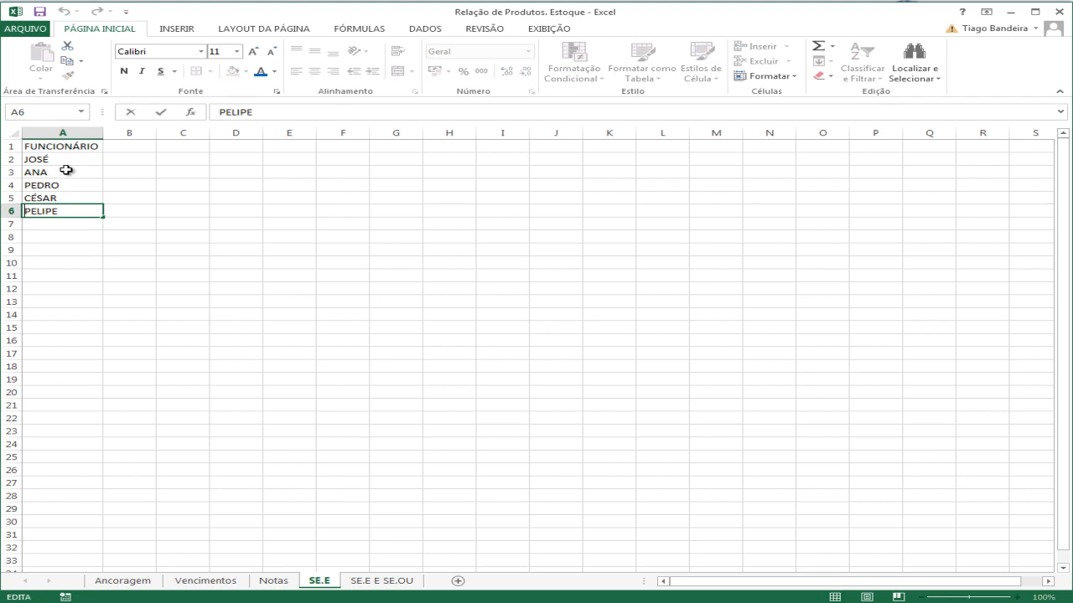
key(Delete)
text(F)
key(Return)
Continue the employee list by entering five more first names in cells A7 to A11.
text(CAIO)
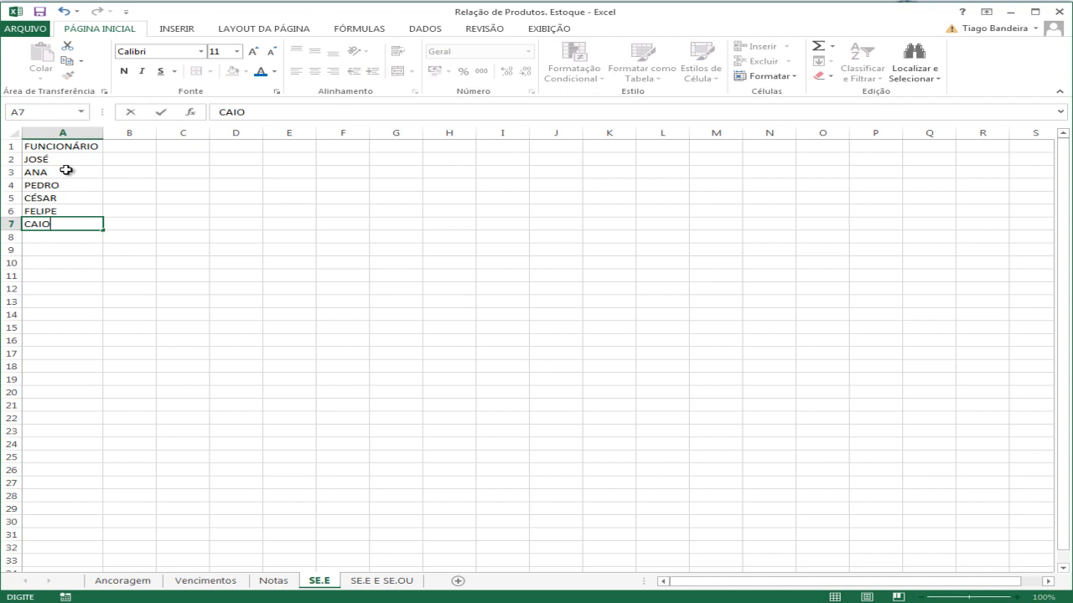
key(Return)
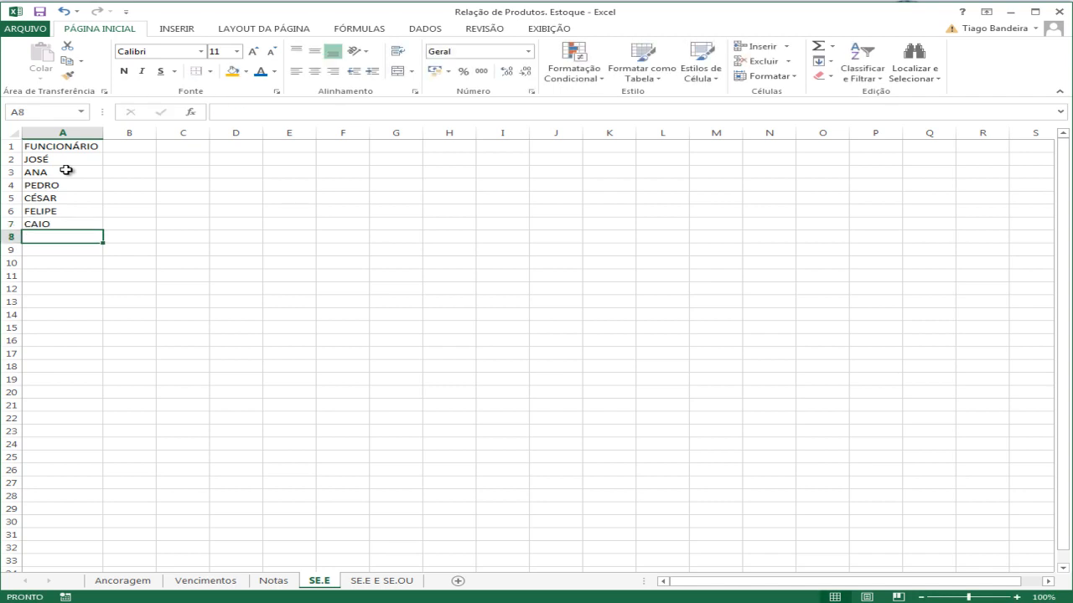
text(RITA)
key(Return)
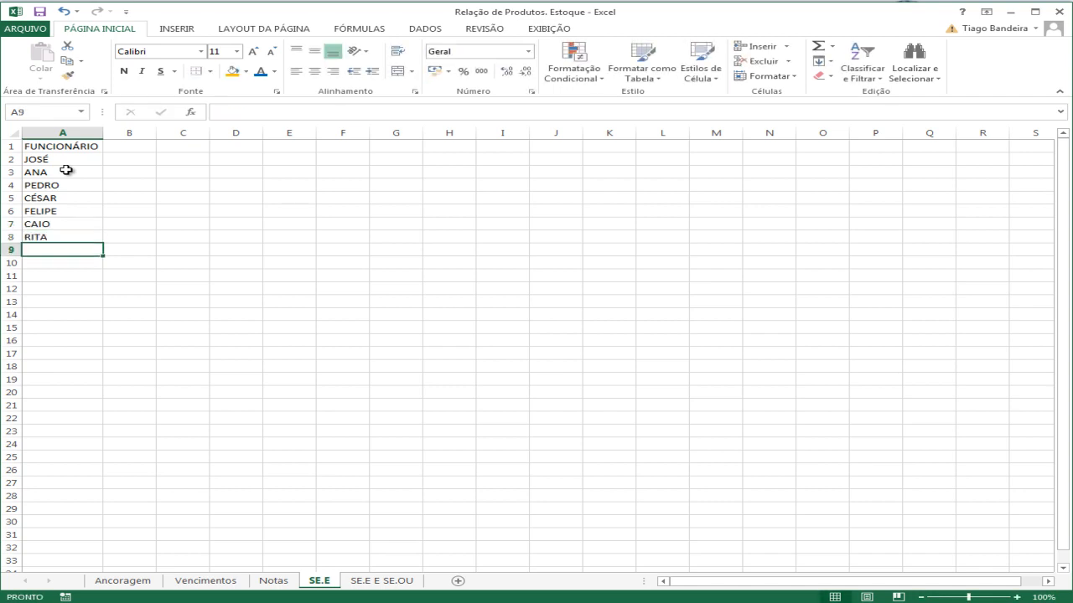
text(JOEL)
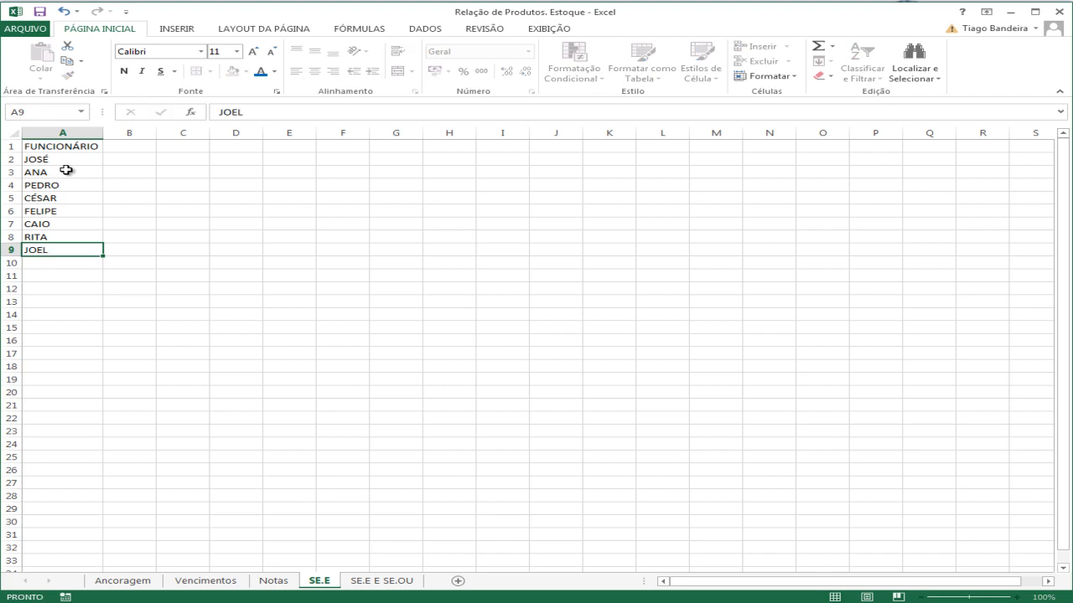
key(Return)
text(PEDRO)
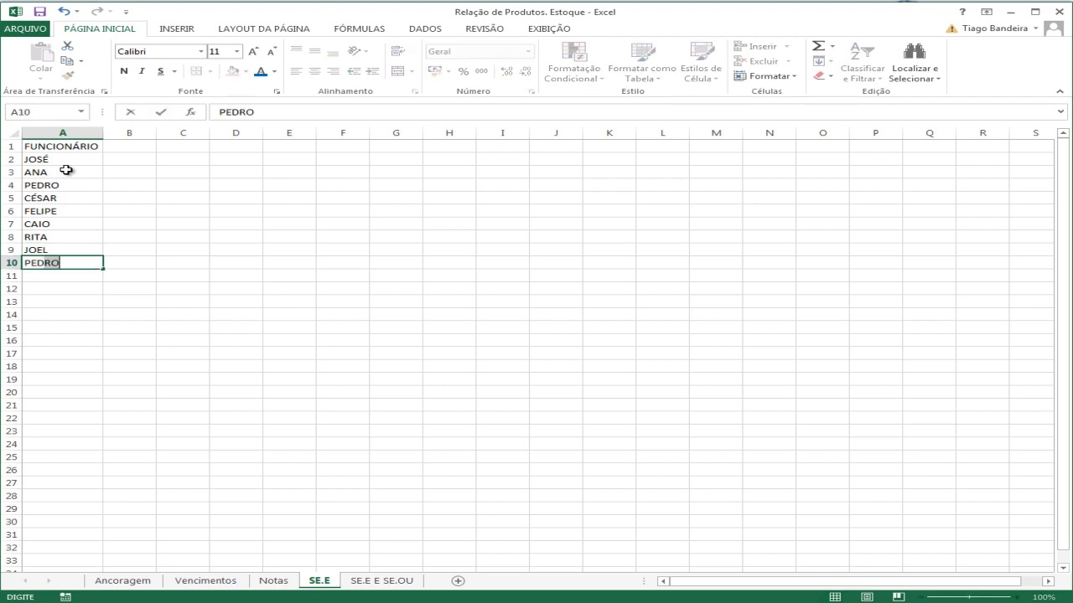
key(Return)
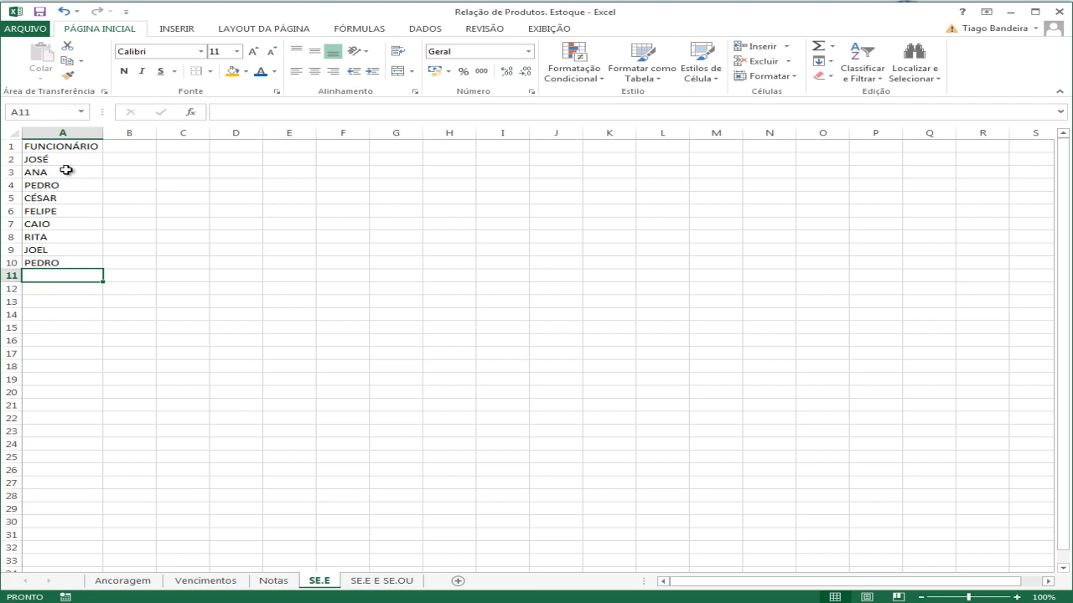
text(RENATA)
key(Return)
Enter the header TEMPO DE EMPRESA in cell B1 and auto-fit column B to its width.
key(Up)
key(Up)
key(Up)
key(Up)
key(Up)
key(Up)
key(Up)
key(Up)
key(Up)
key(Up)
key(Up)
key(Right)
text(TEMPO DE E)
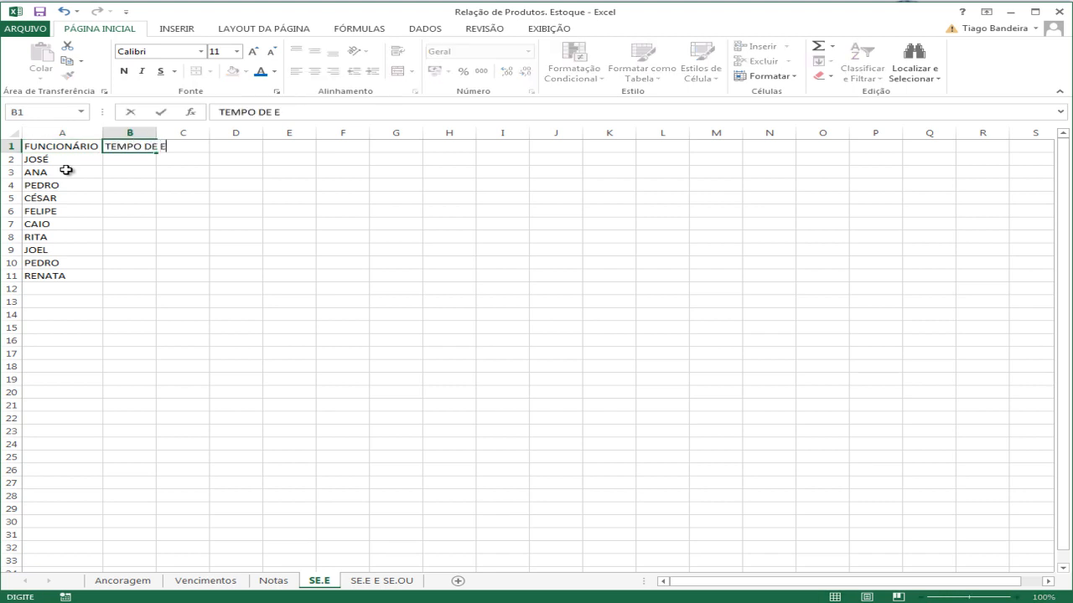
text(MPRESA)
key(Return)
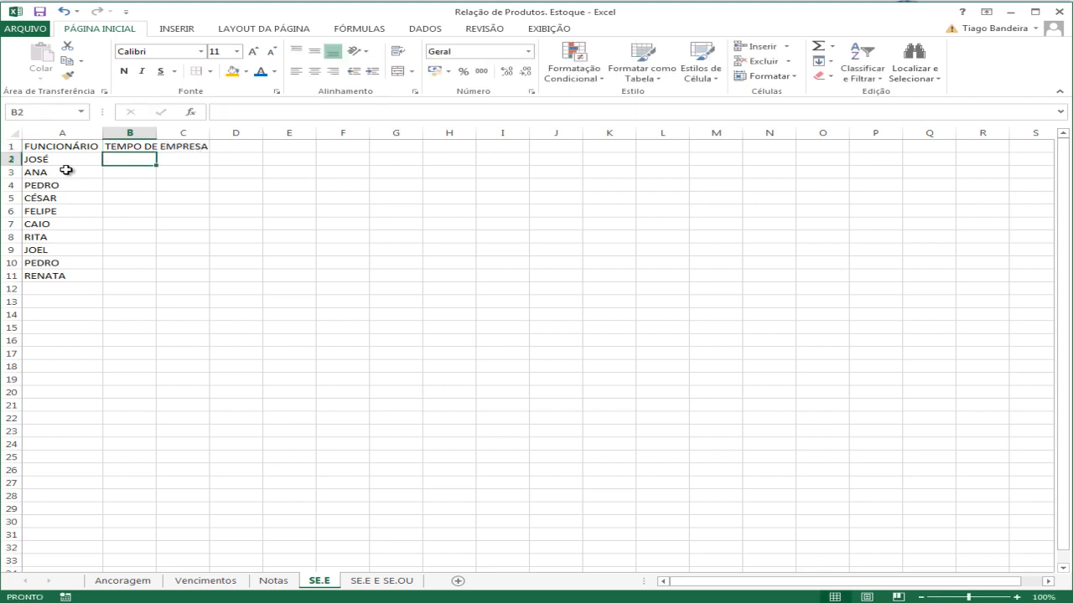
double_click(156, 132)
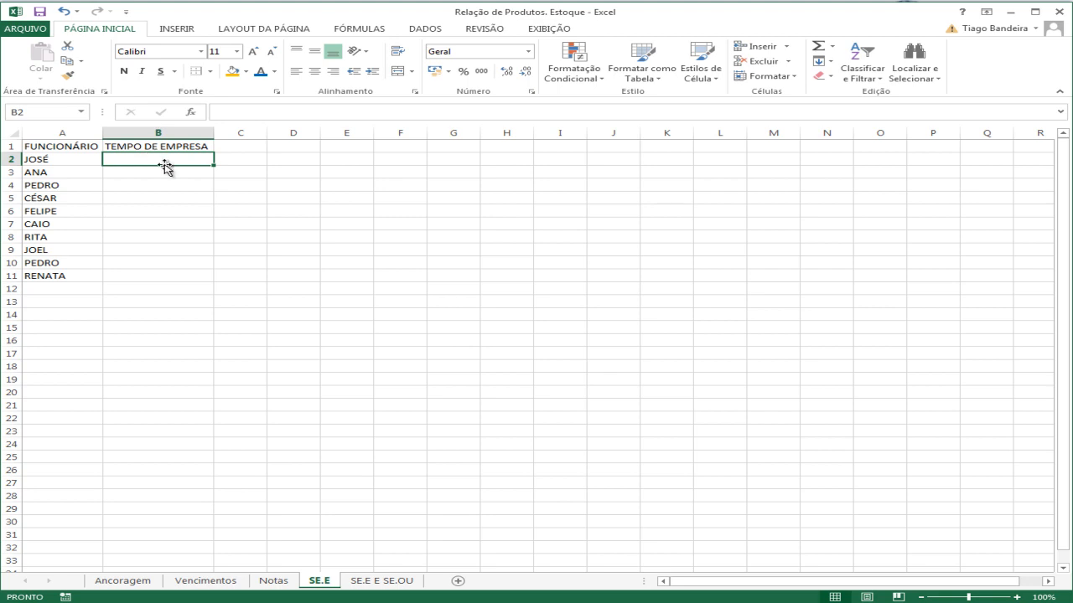
Enter the company tenure values 6, 8, 4, 2 and 1 in cells B2 to B6.
text(6)
key(Return)
text(8)
key(Return)
text(4)
key(Return)
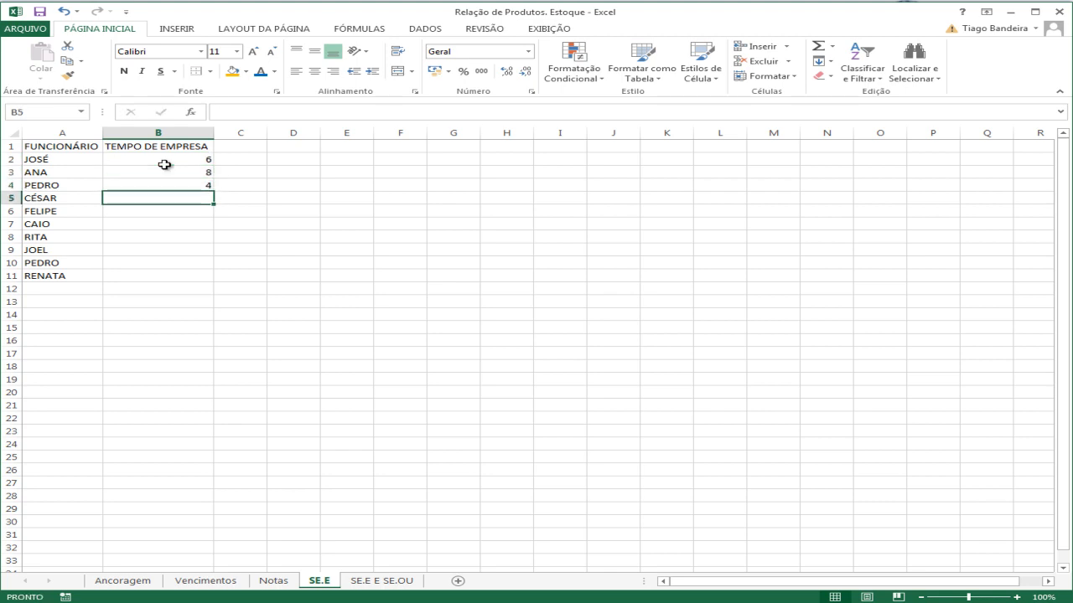
text(2)
key(Return)
text(1)
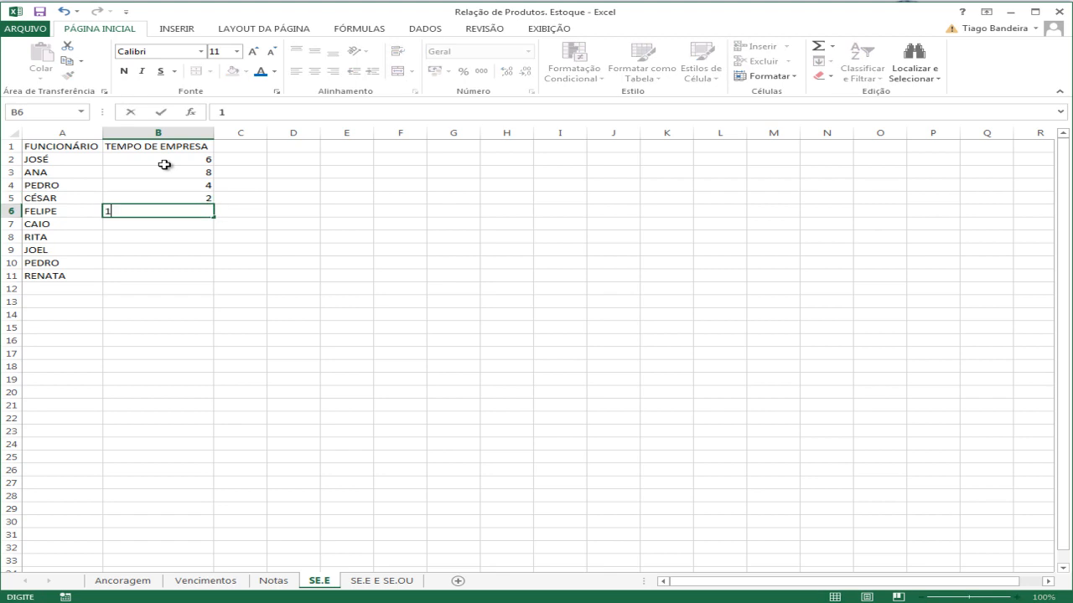
key(Return)
Enter the company tenure values 5, 9, 7, 8 and 5 in cells B7 to B11.
text(5)
key(Return)
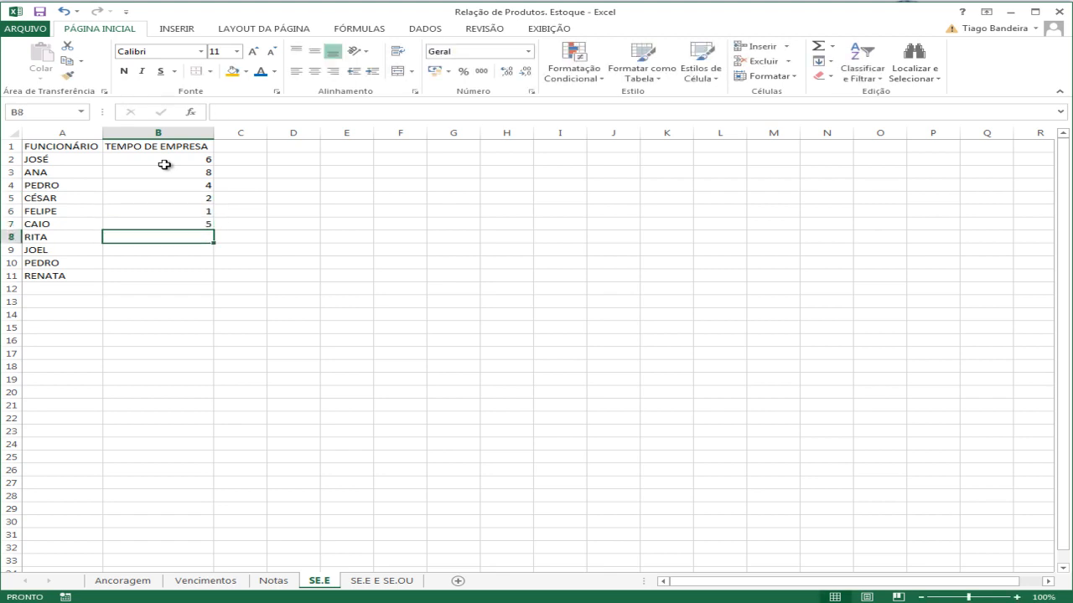
text(9)
key(Return)
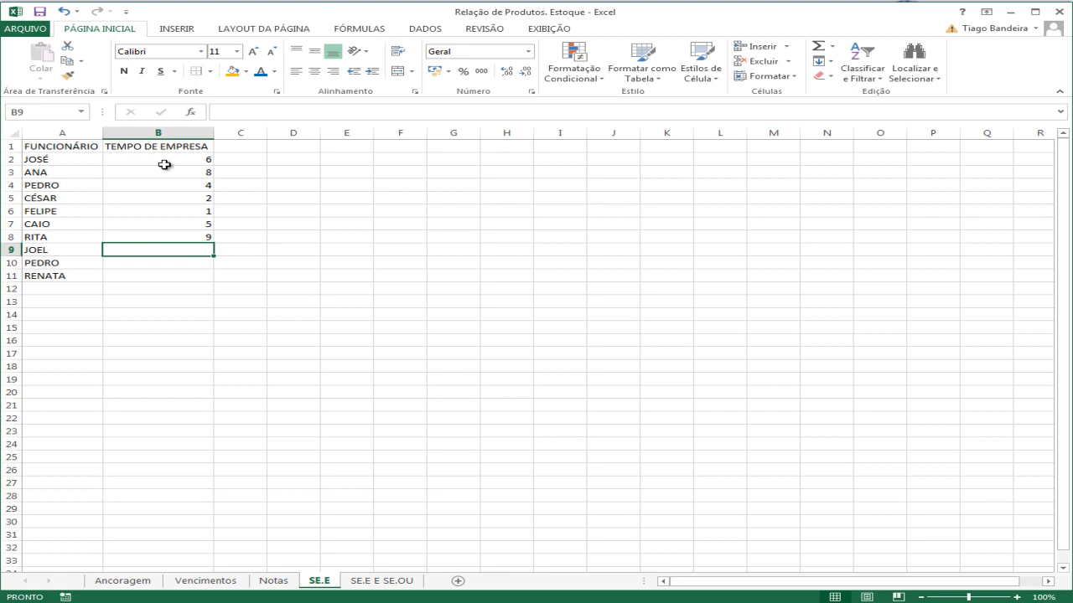
text(7)
key(Return)
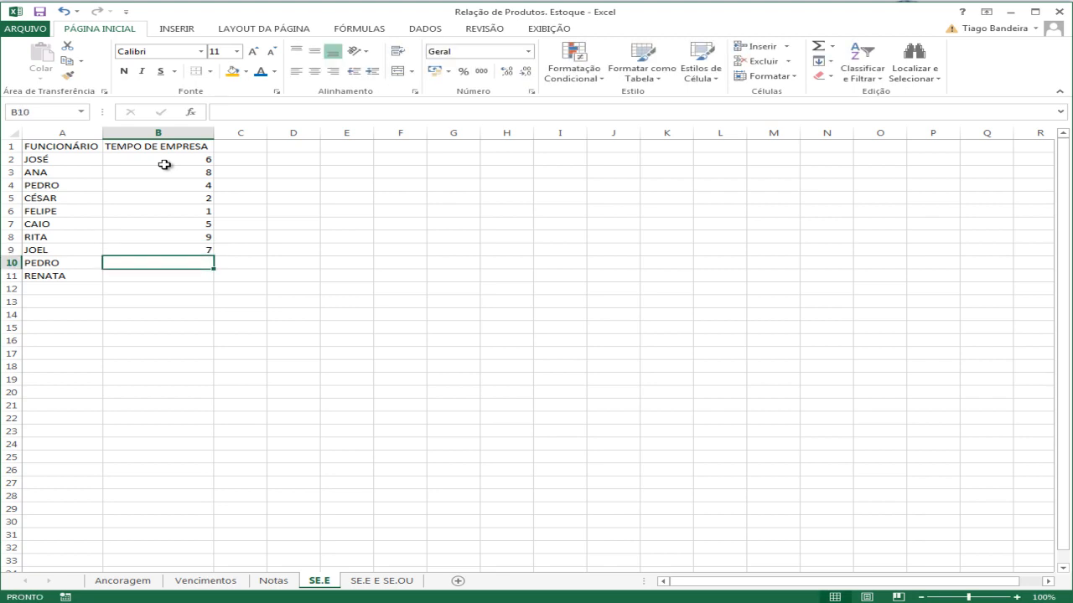
text(8)
key(Return)
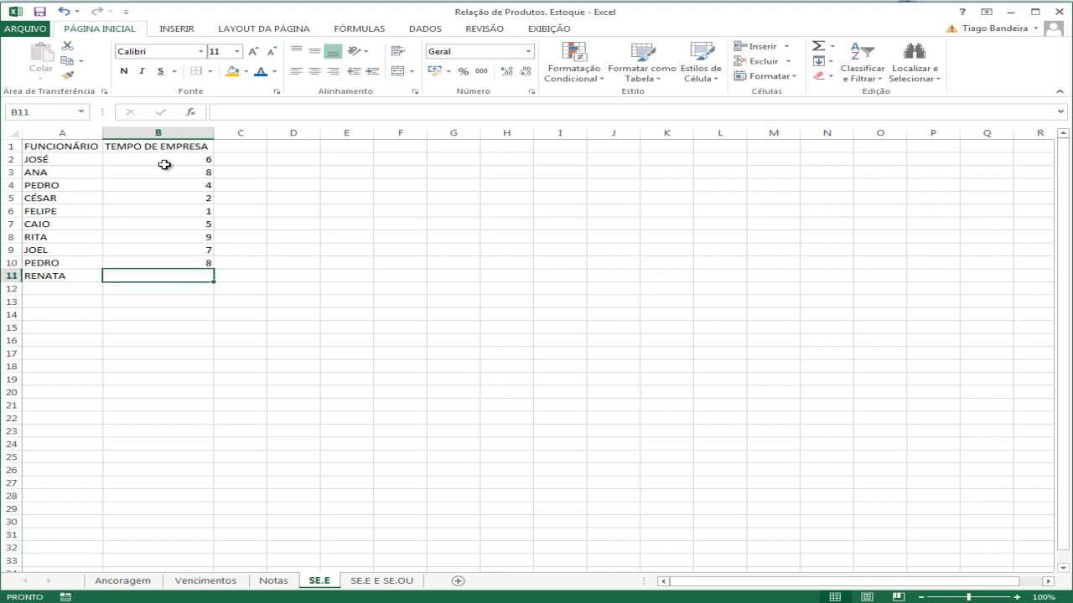
text(5)
key(Up)
Enter the header AVALIAÇÃO DO SUPERVISOR in cell C1 and auto-fit column C to its width.
key(ctrl+Up)
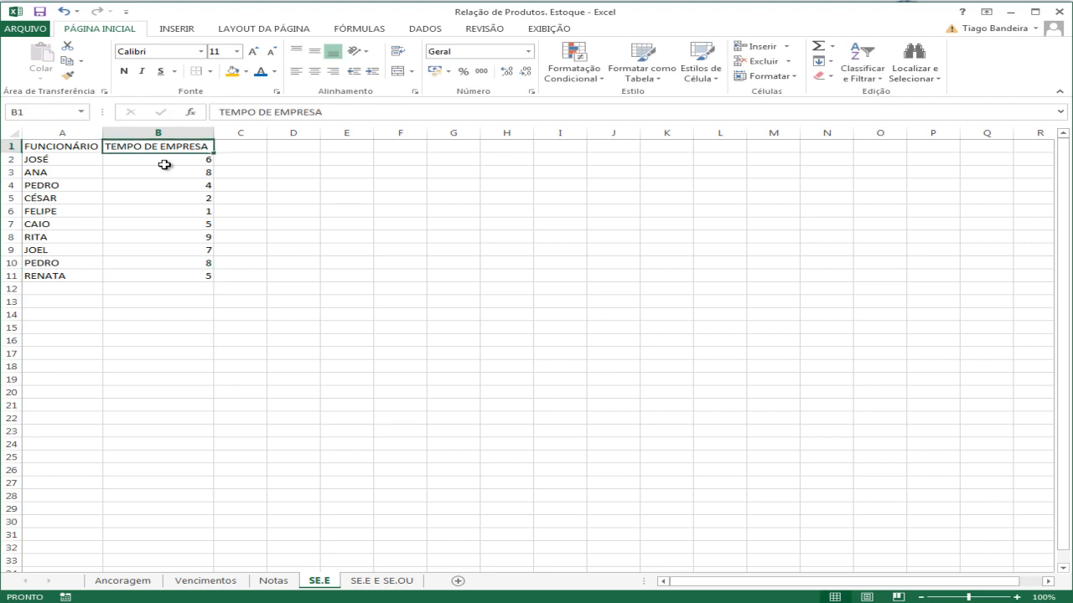
key(Right)
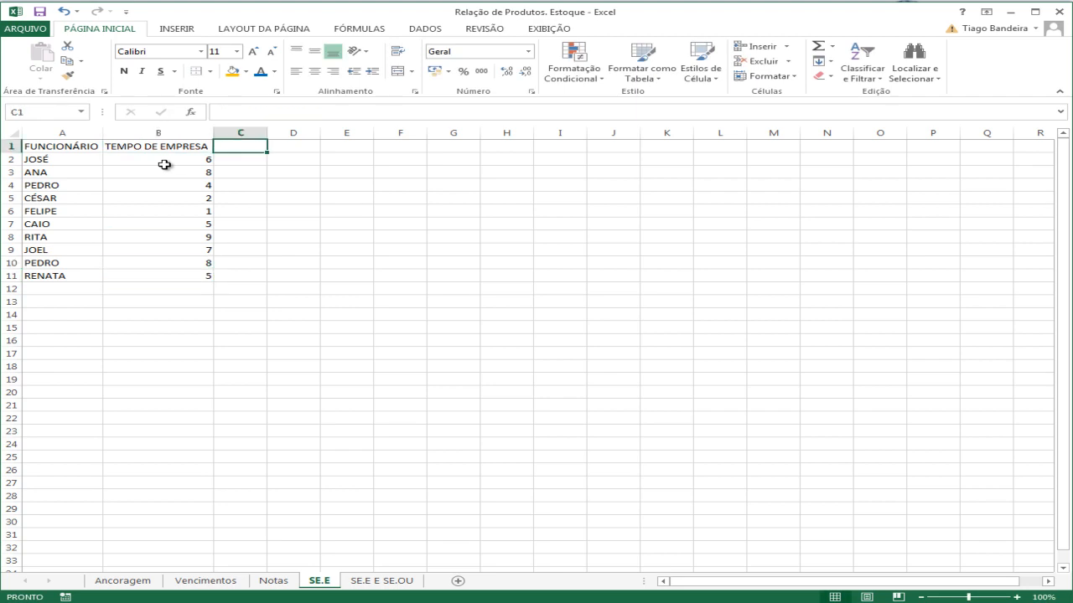
text(A)
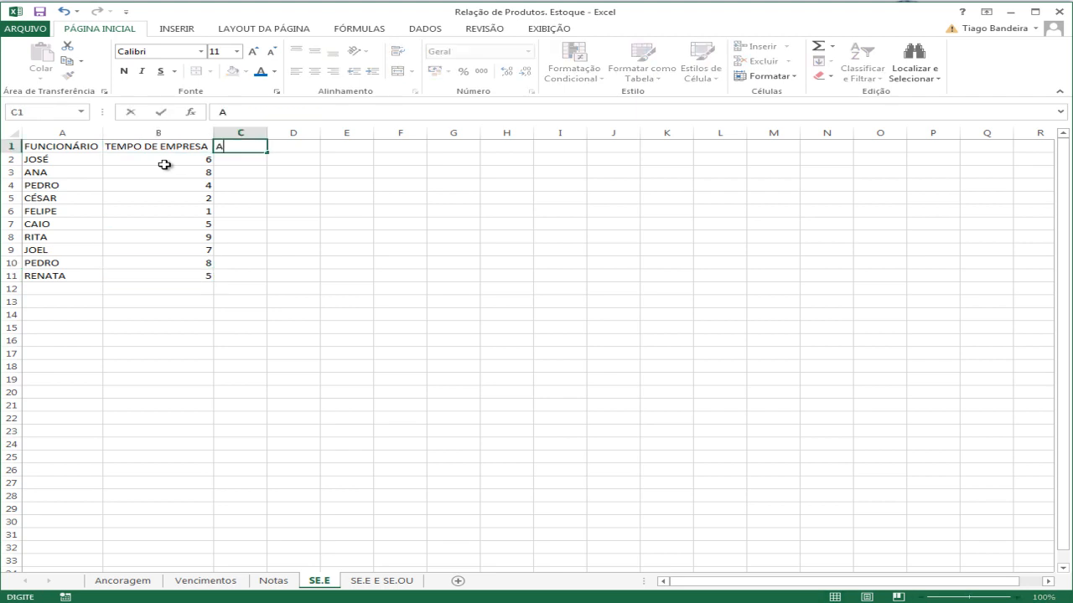
text(VALIAÇÃO DO)
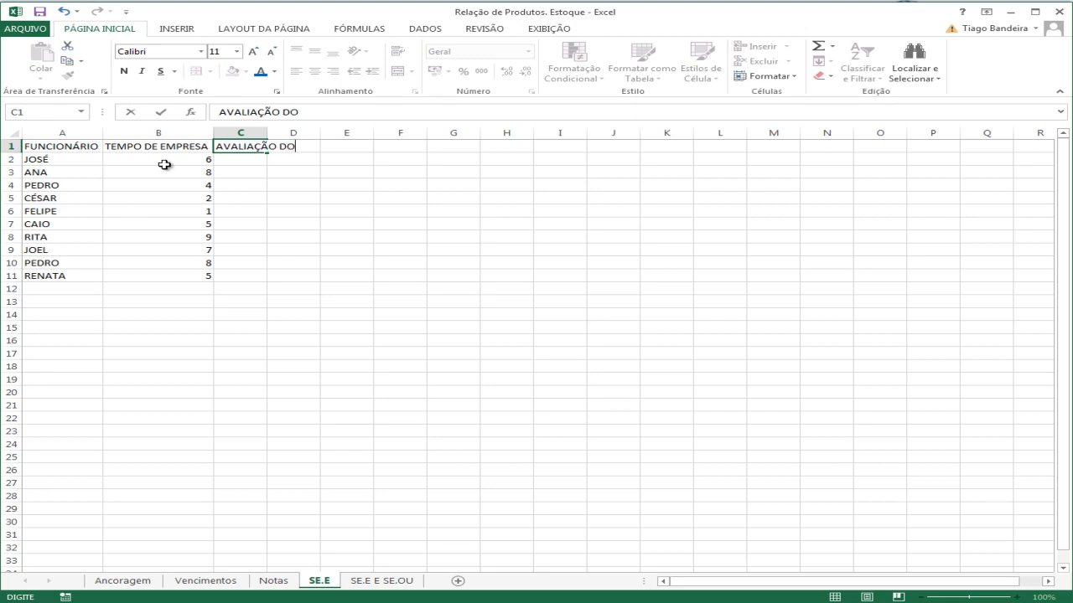
text( SUPERVISOR)
key(Return)
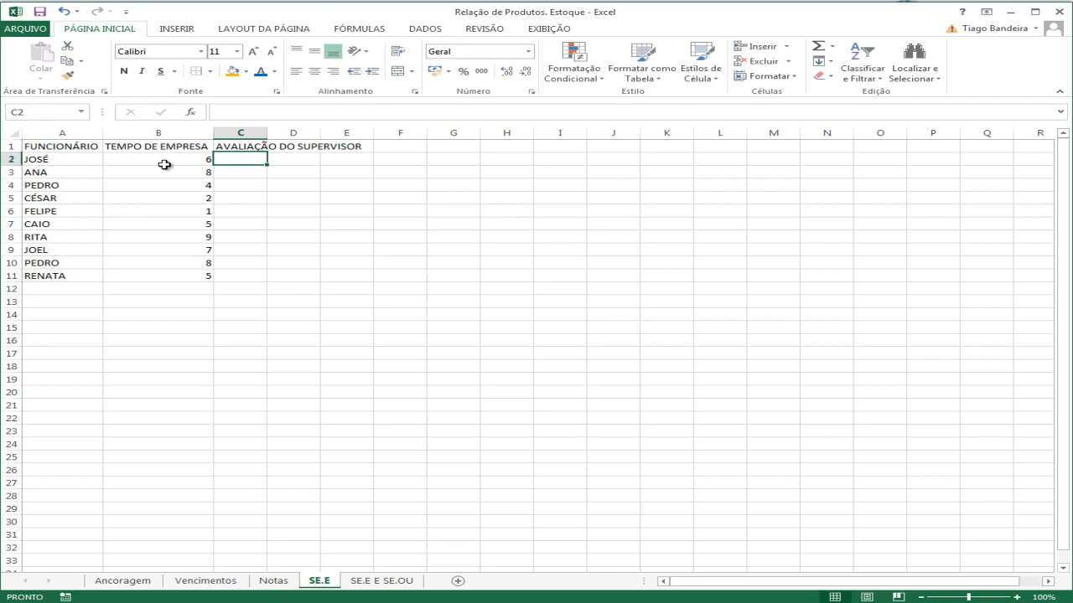
double_click(264, 136)
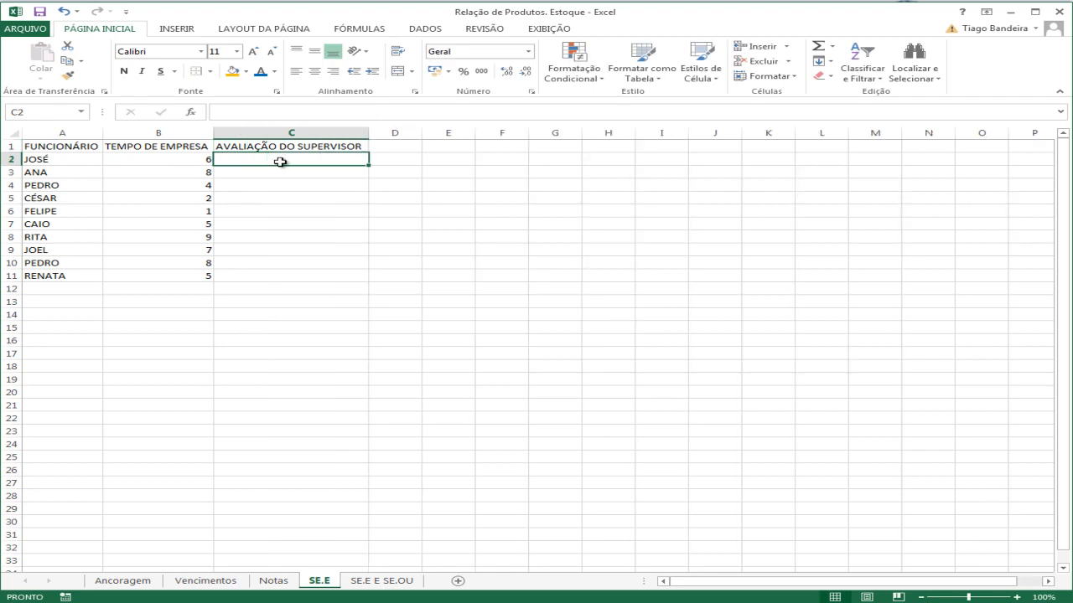
Enter the supervisor evaluation scores 55, 80, 75, 71 and 68 in cells C2 to C6.
text(55)
key(Return)
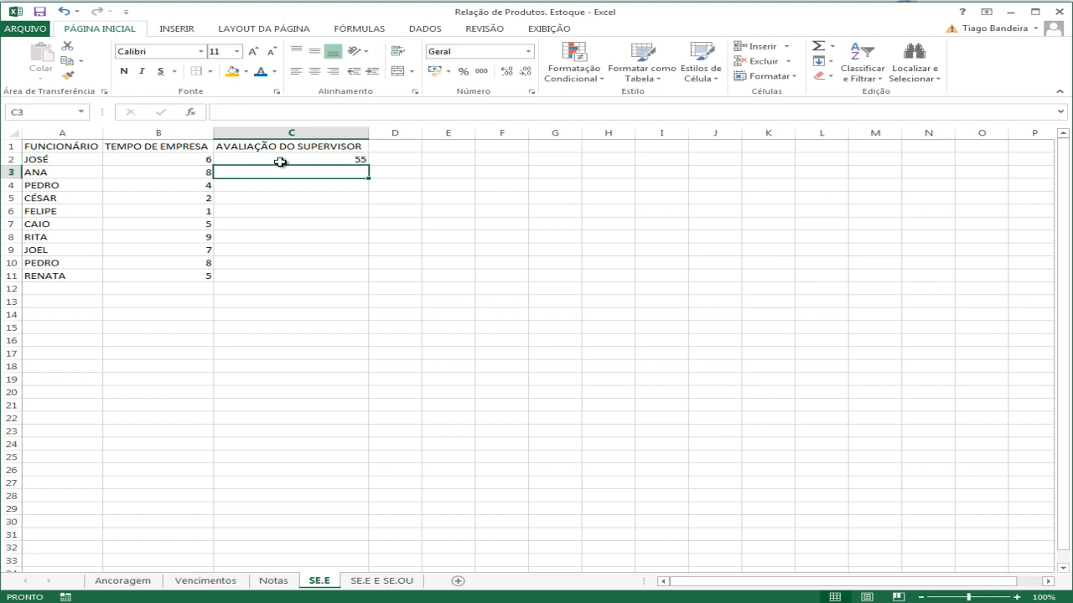
text(80)
key(Return)
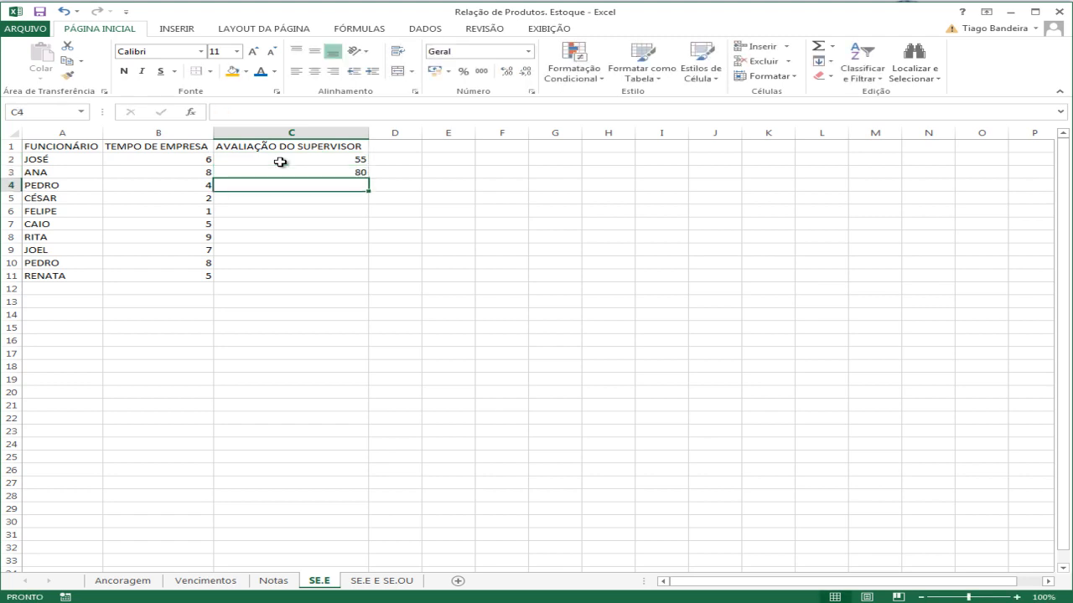
text(75)
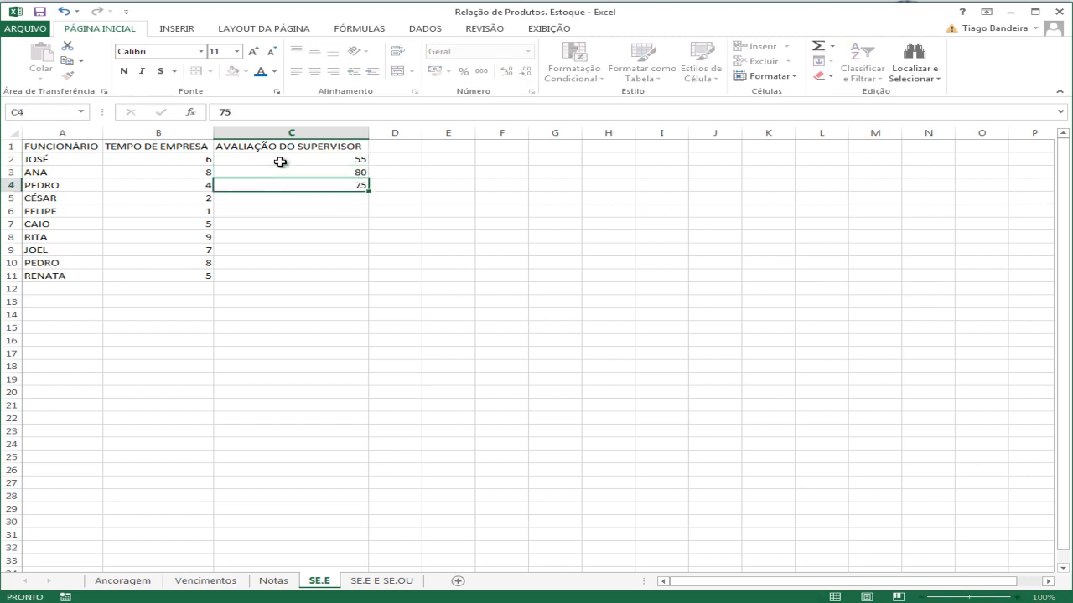
key(Return)
text(71)
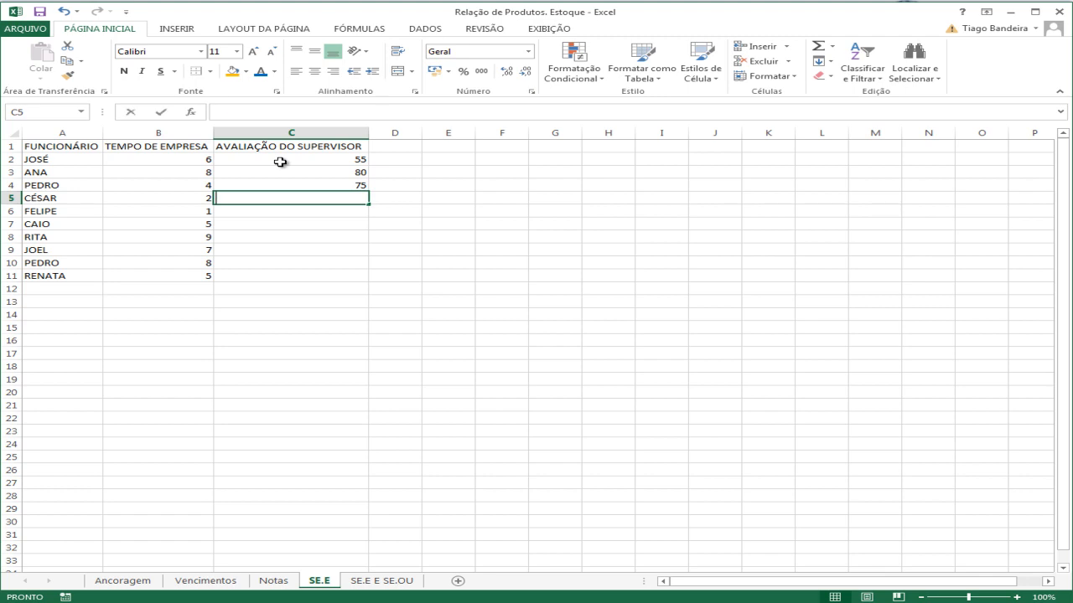
key(Return)
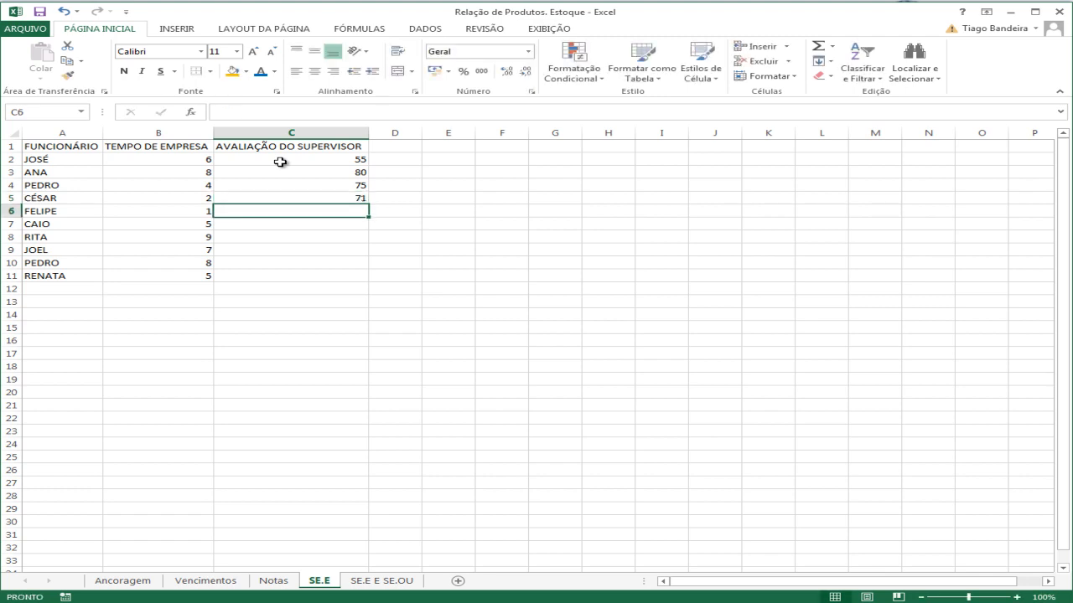
text(68)
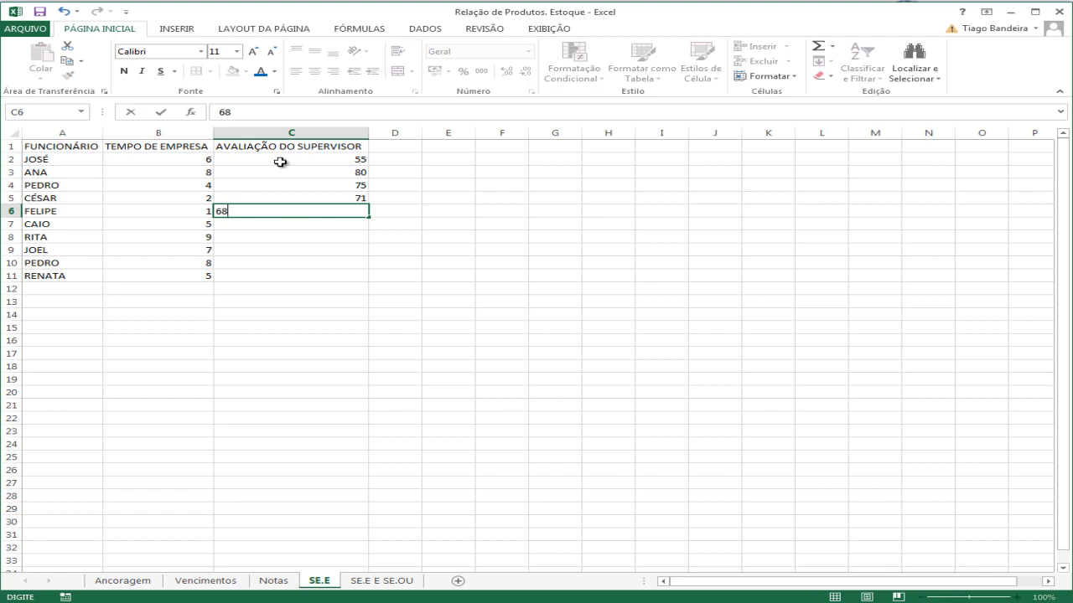
key(Return)
Enter the supervisor evaluation scores 96, 20, 45, 65 and 70 in cells C7 to C11.
text(96)
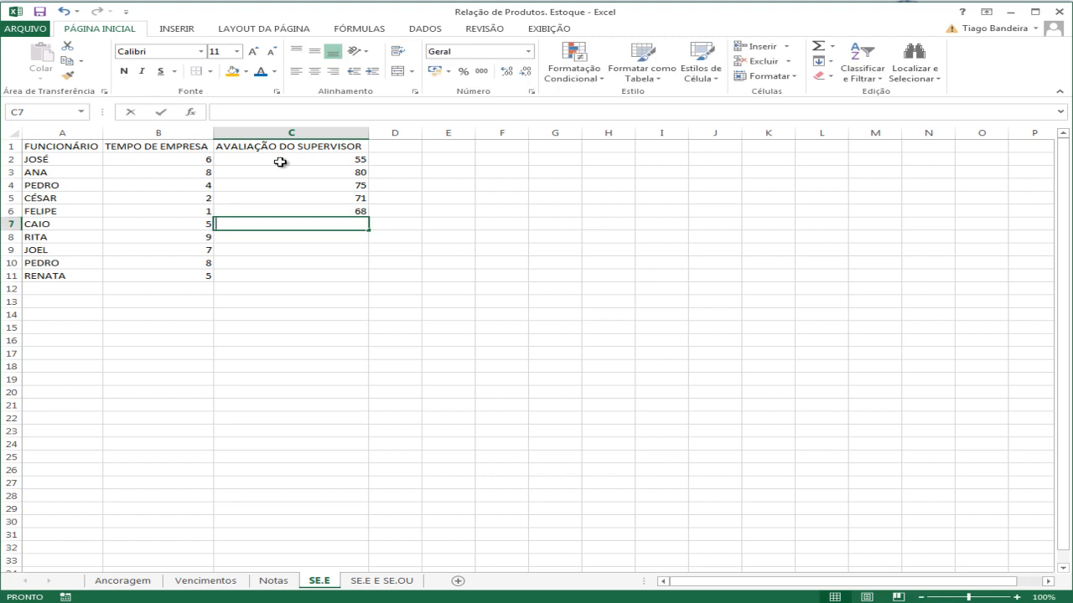
key(Return)
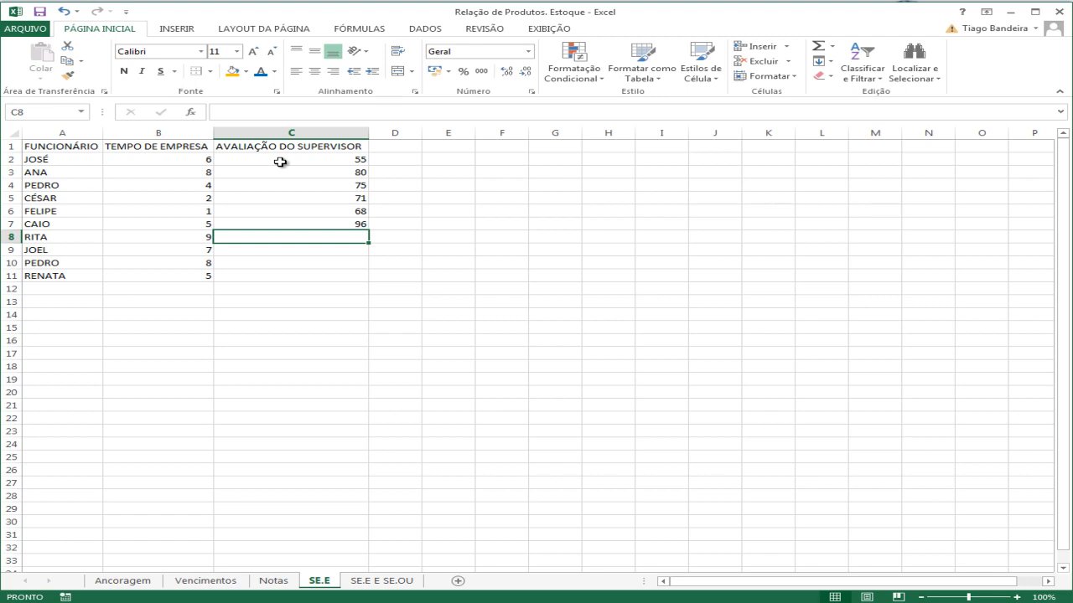
text(20)
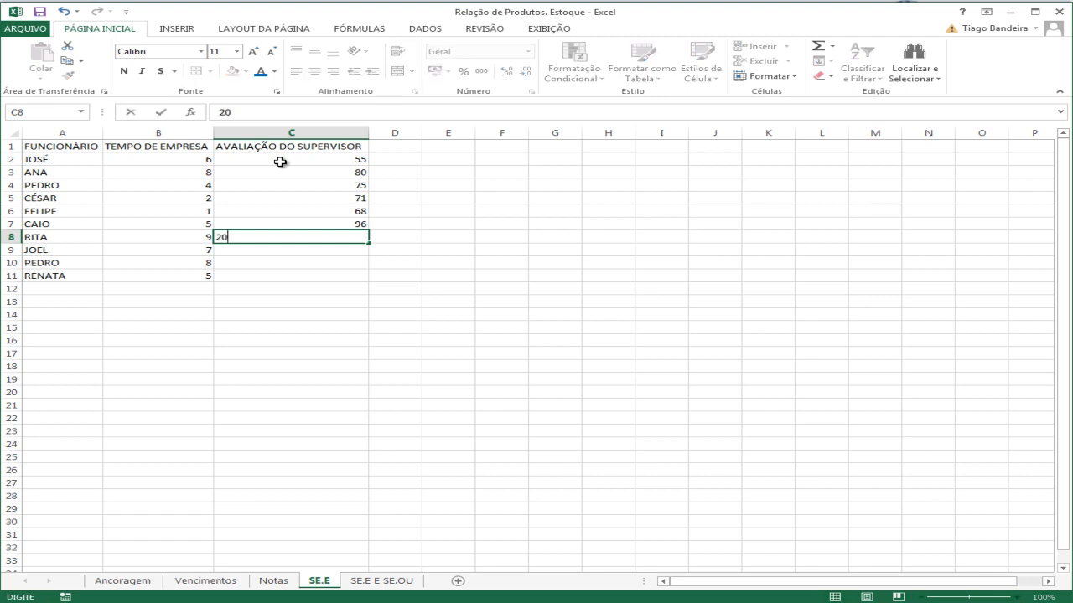
key(Return)
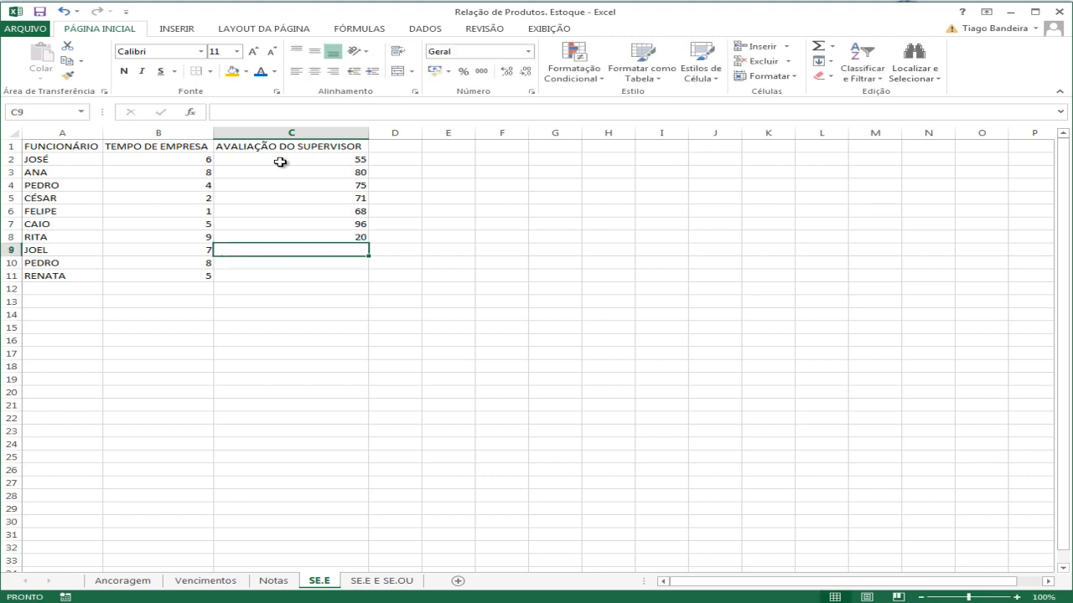
text(45)
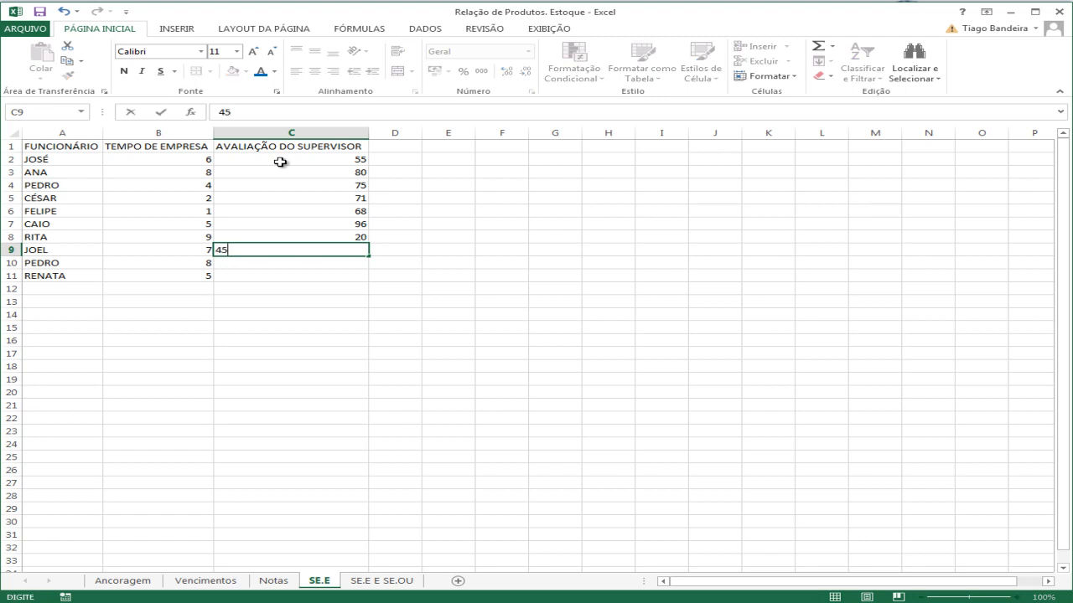
key(Return)
text(65)
key(Return)
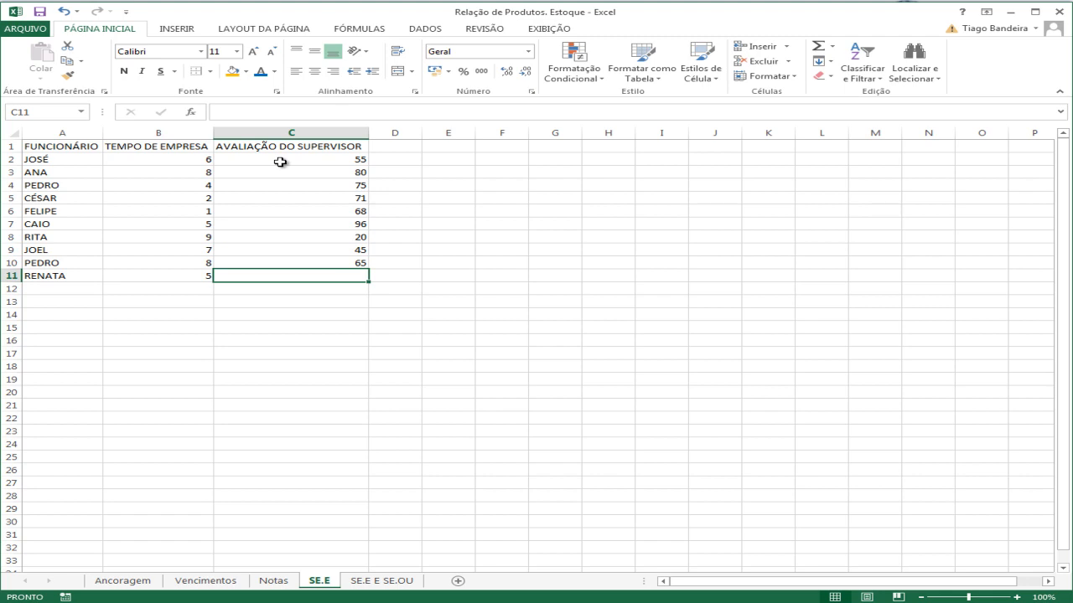
text(70)
key(Return)
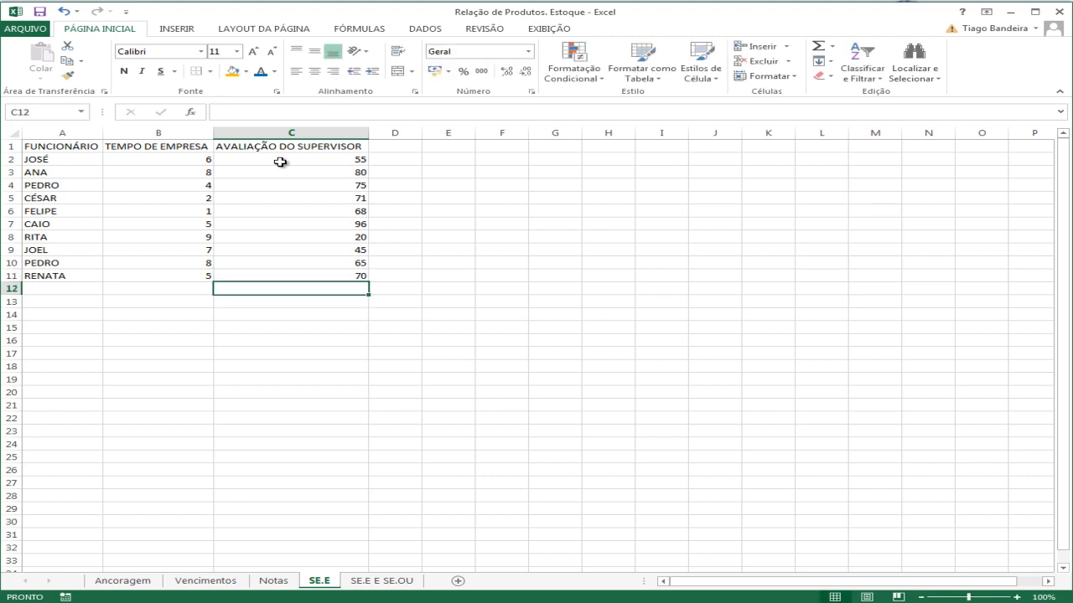
Format the evaluation scores in C2 to C11 as Porcentagem with no decimal places.
drag(334, 159, 326, 273)
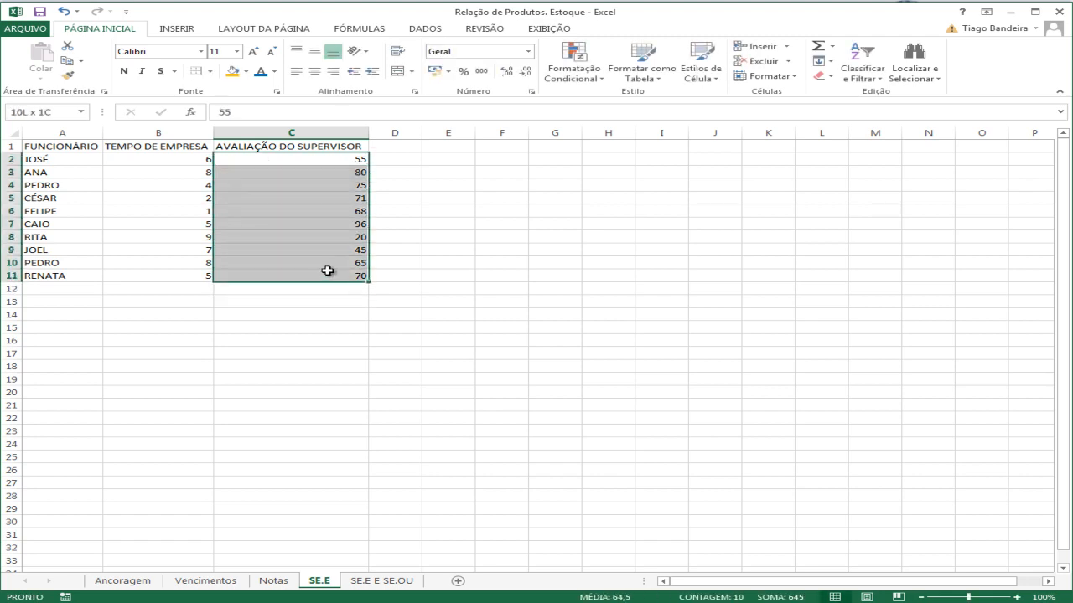
click(528, 52)
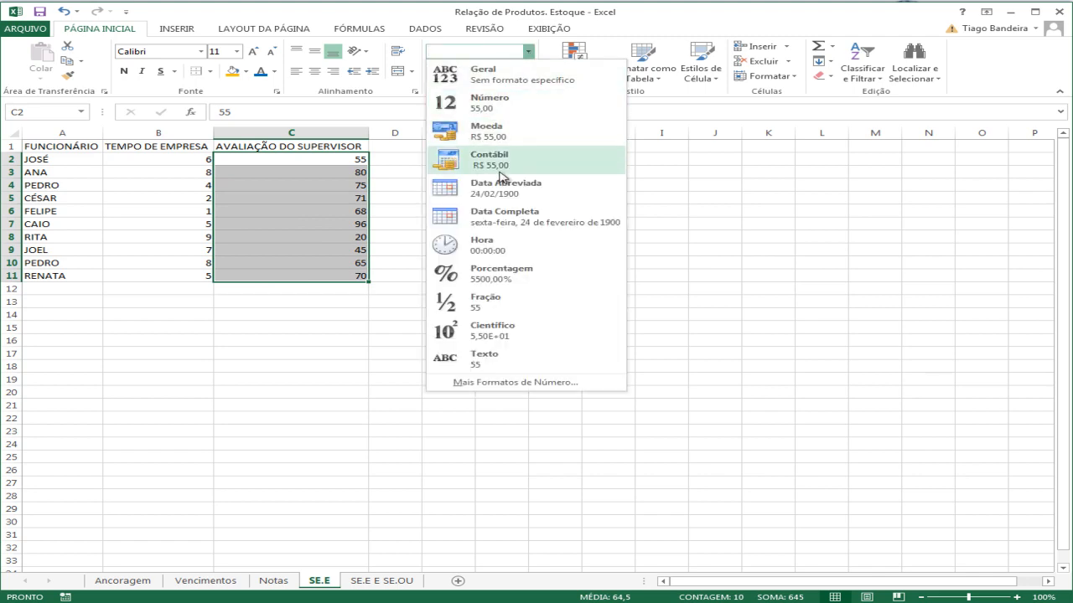
click(500, 275)
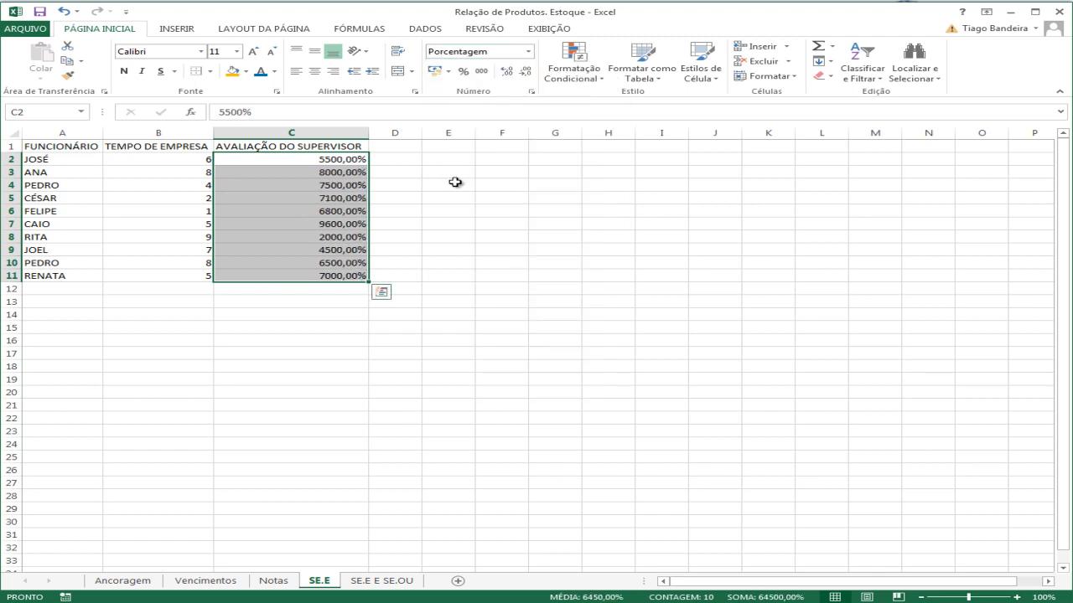
click(526, 73)
click(526, 73)
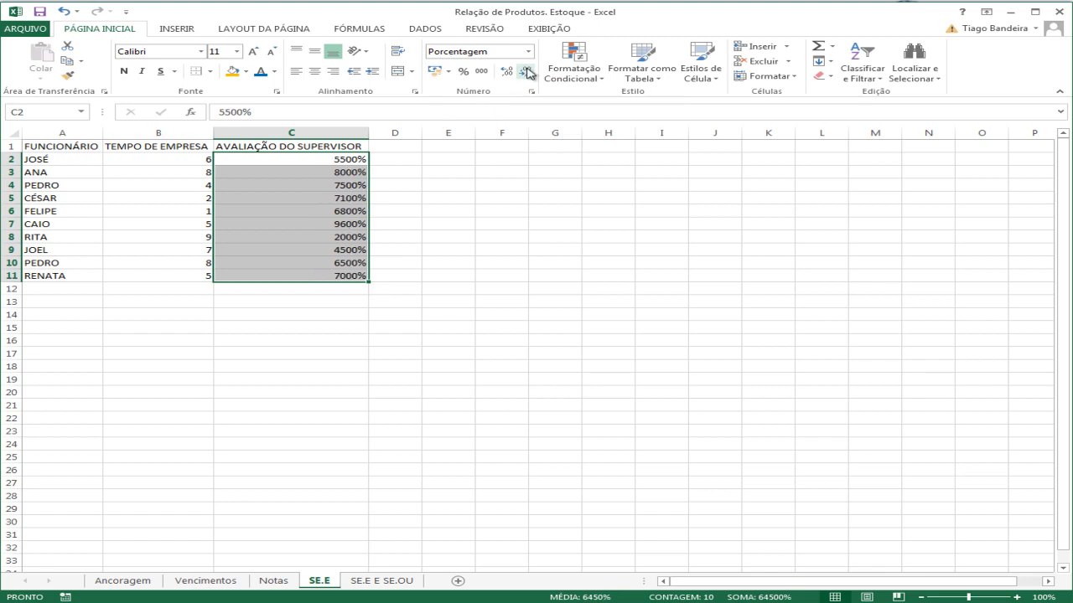
Re-enter the evaluation scores in cells C2 to C6 as 55%, 80%, 75%, 71% and 68%.
click(346, 160)
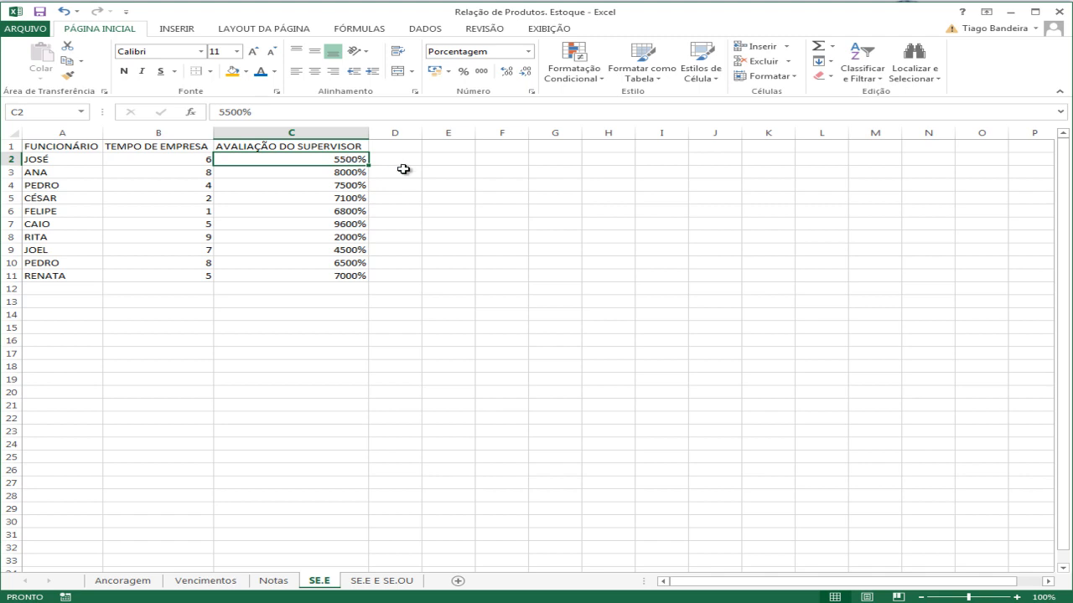
text(55)
key(Return)
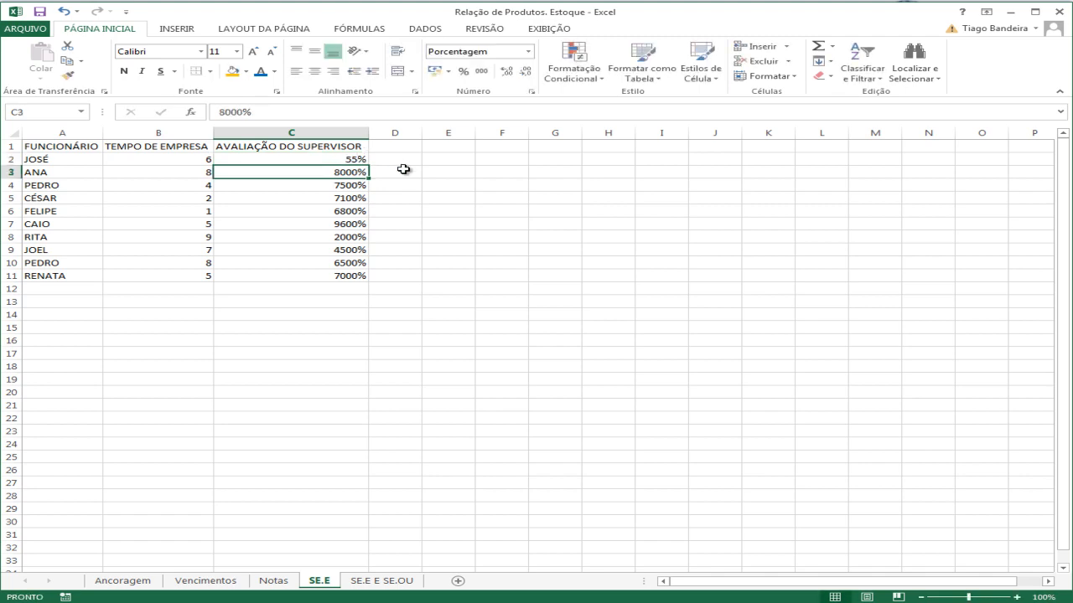
text(80)
key(Return)
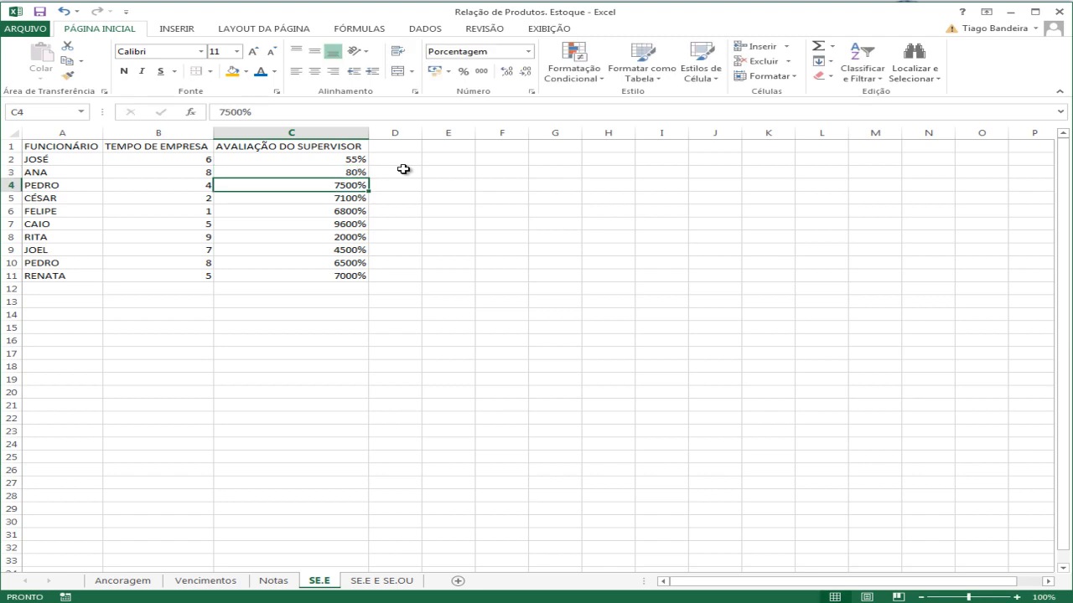
text(75)
key(Return)
text(71)
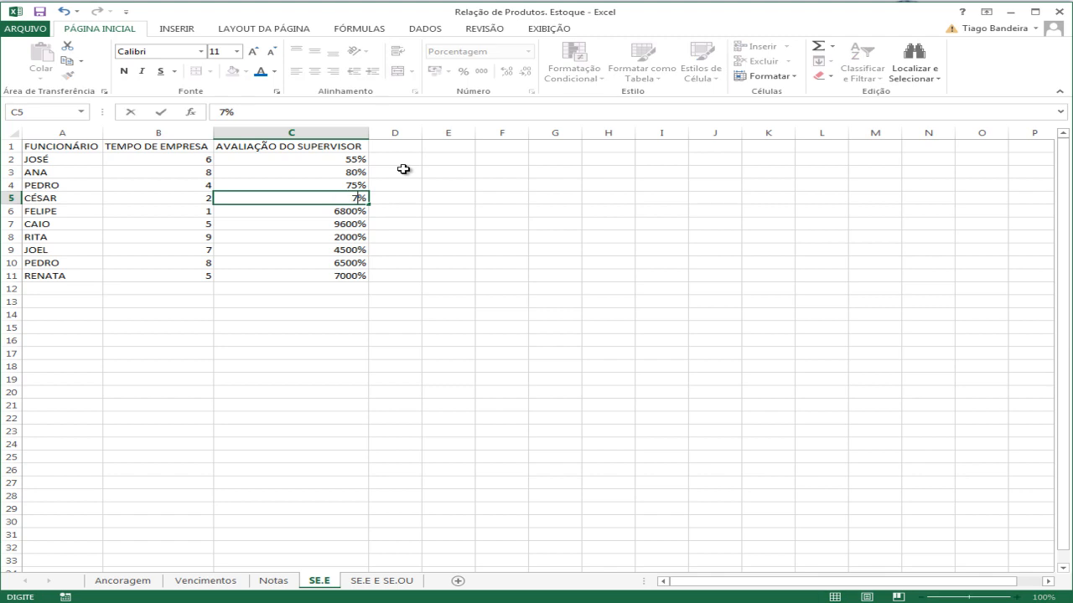
key(Return)
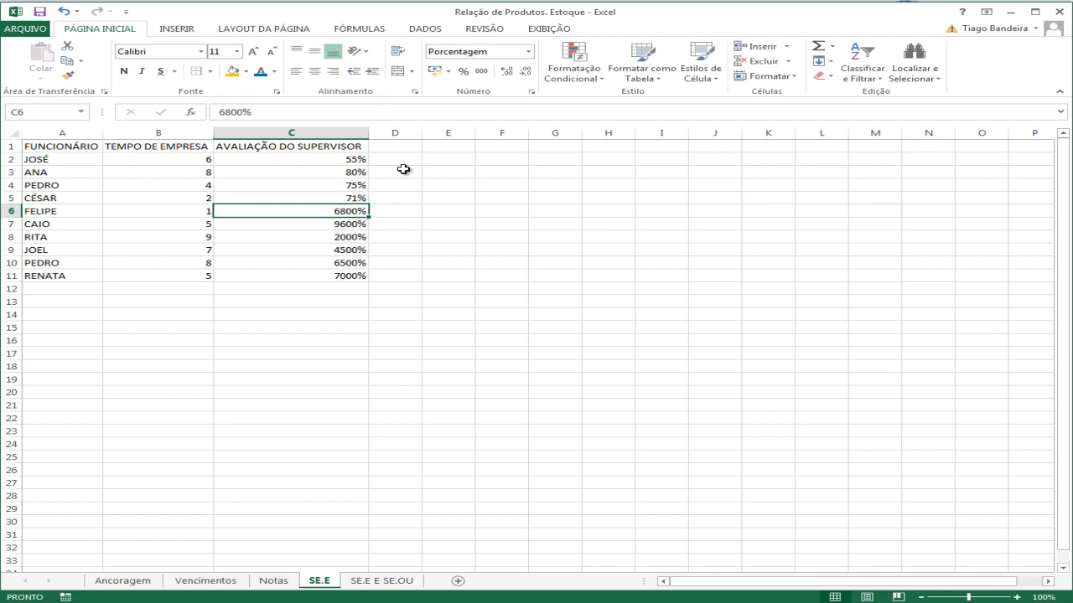
text(68)
key(Return)
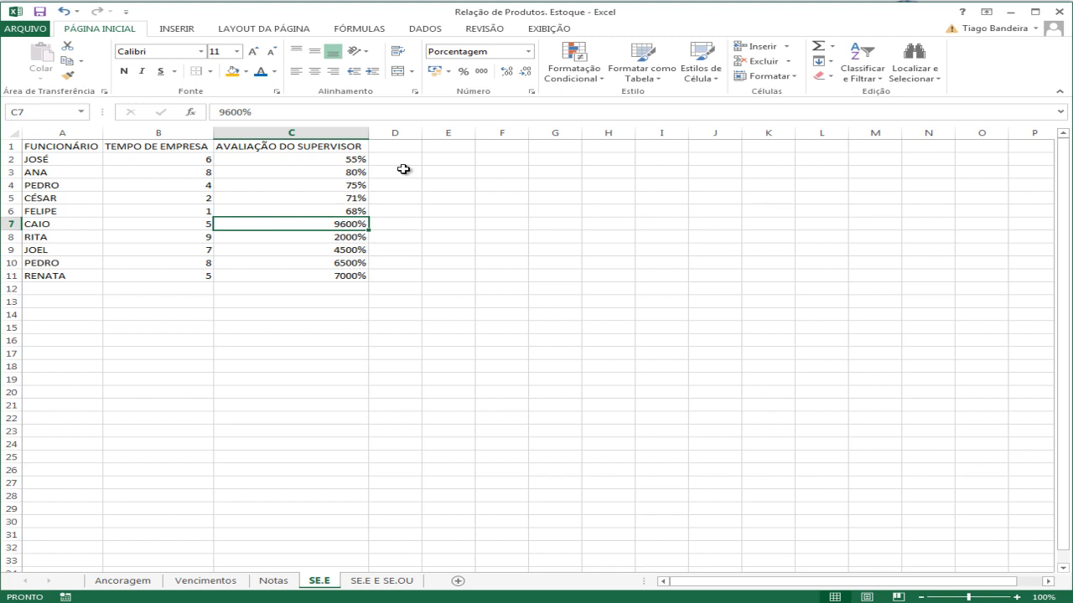
Set the supervisor evaluation score in cell C7 to 95%.
text(96)
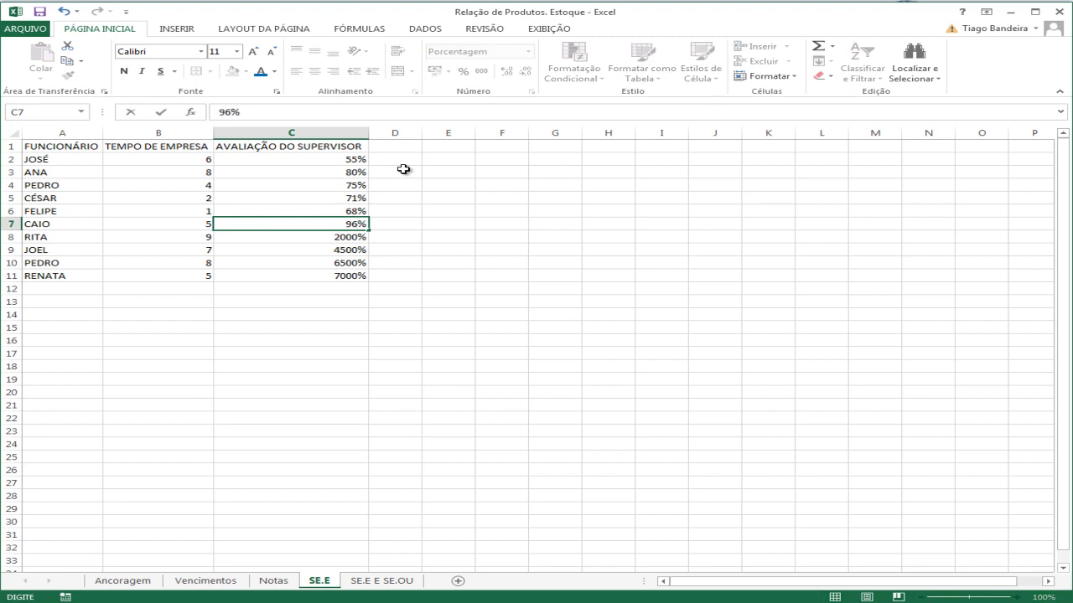
key(Return)
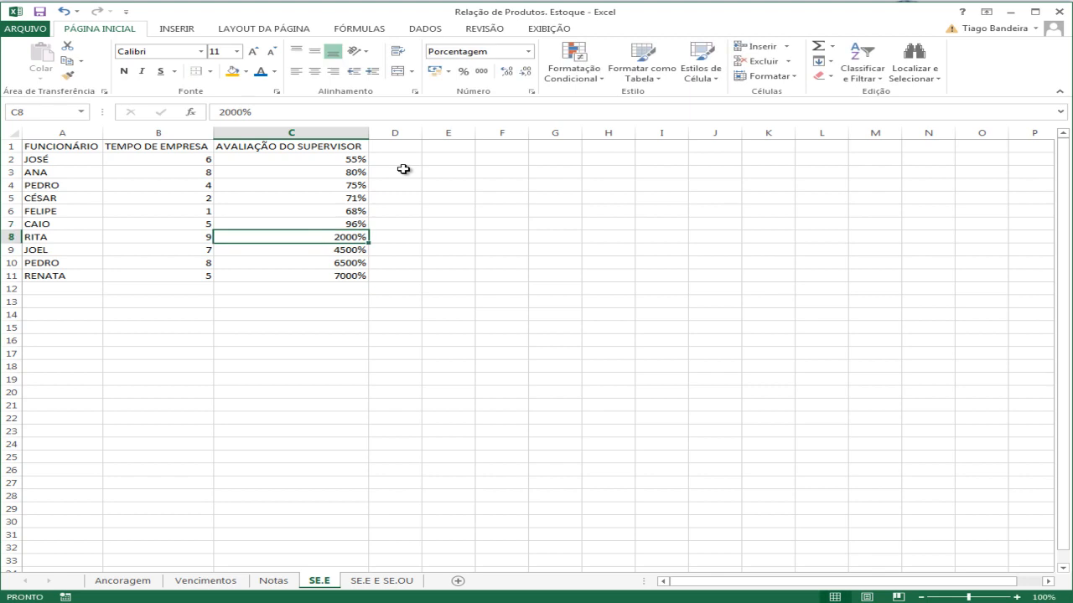
key(Up)
text(95)
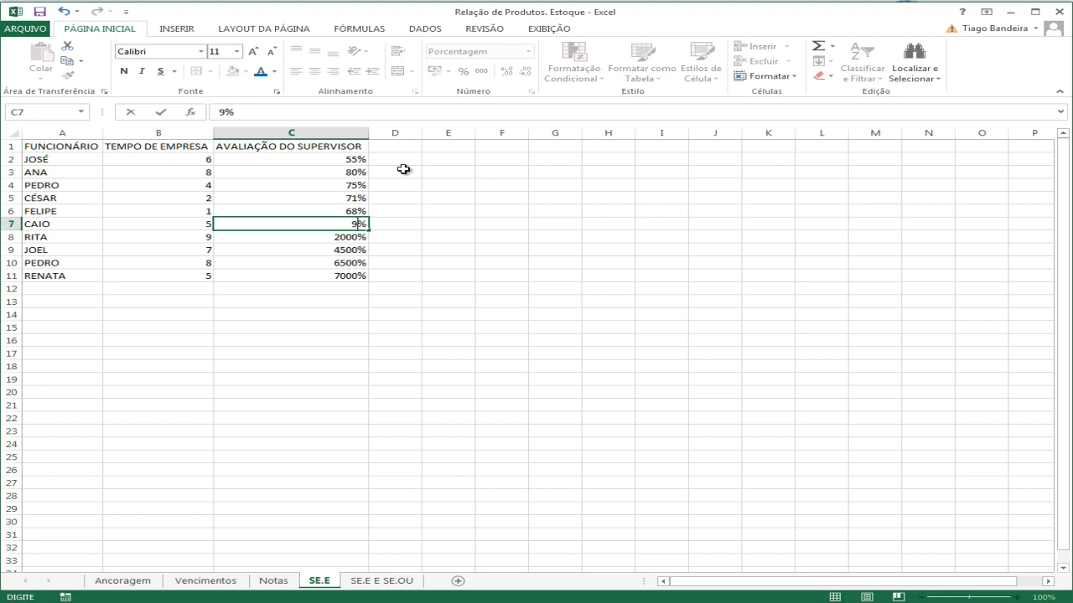
key(Return)
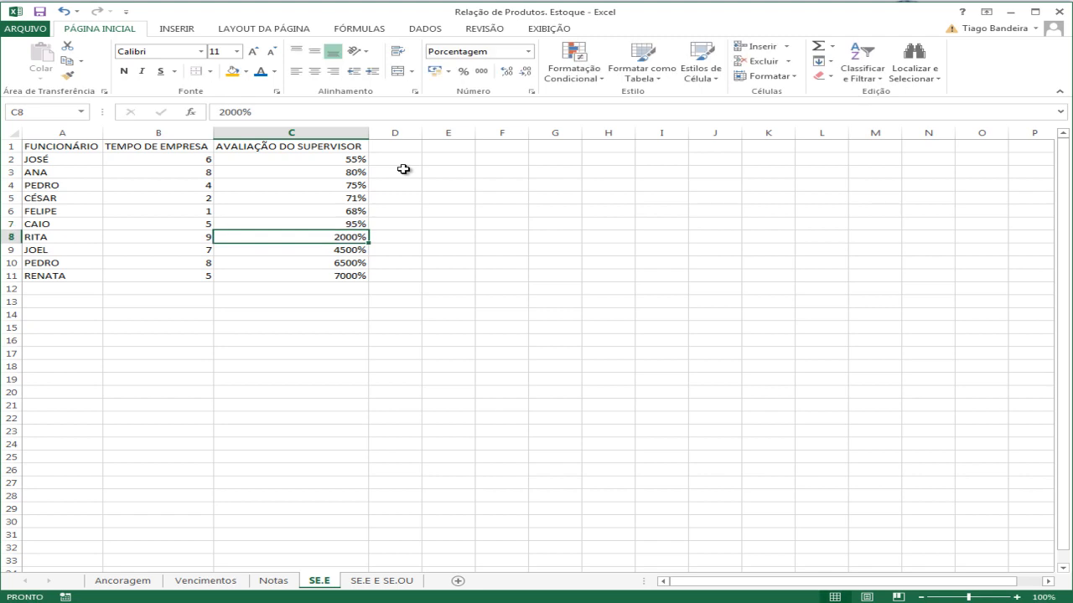
Re-enter the evaluation scores in cells C8 to C11 as 20%, 45%, 65% and 70%.
text(20)
key(Return)
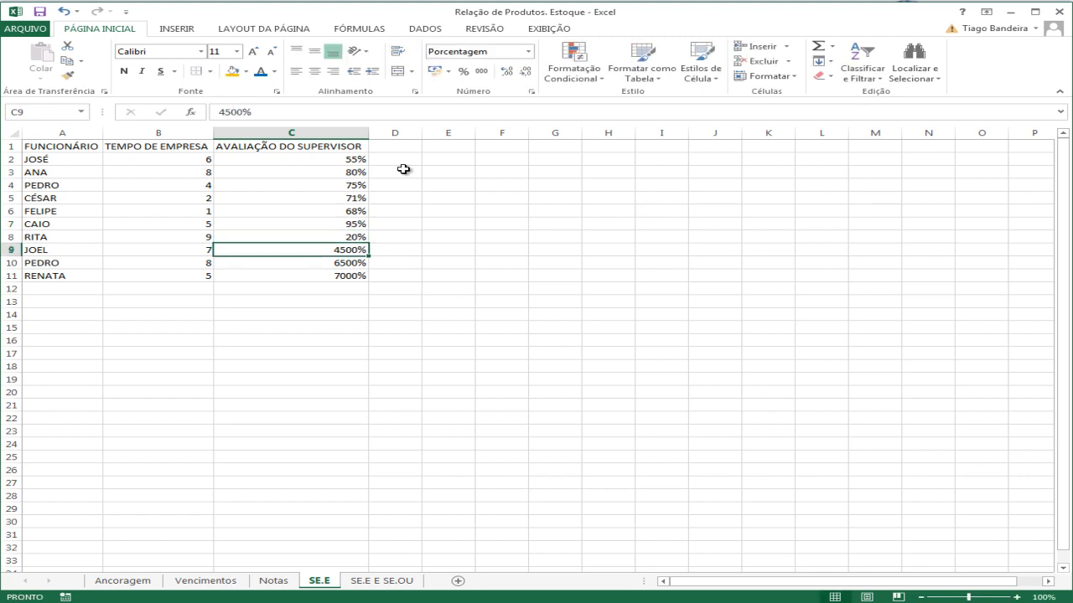
text(45)
key(Return)
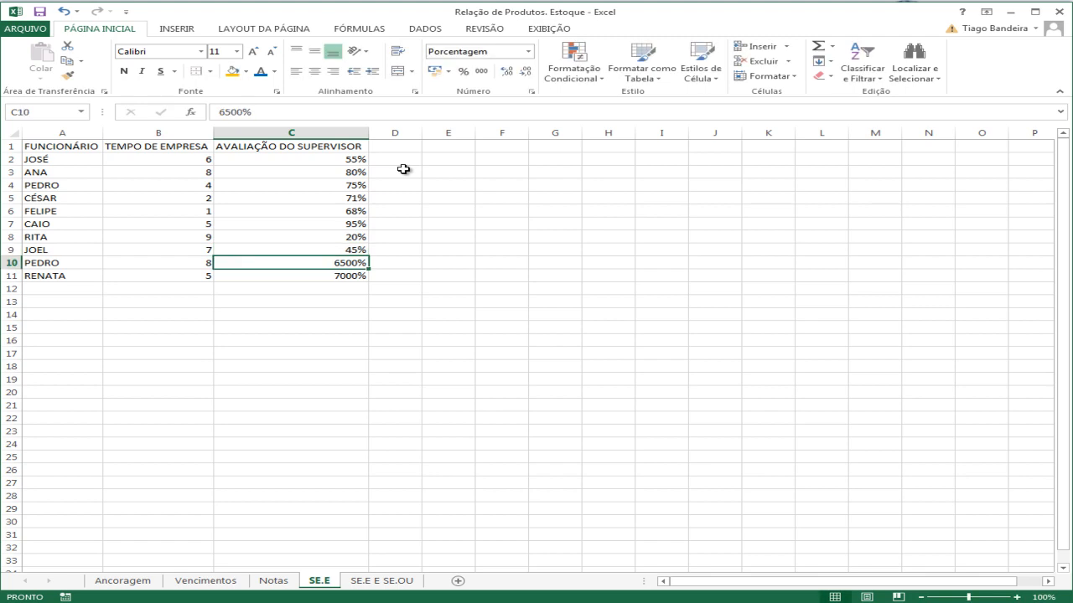
text(65)
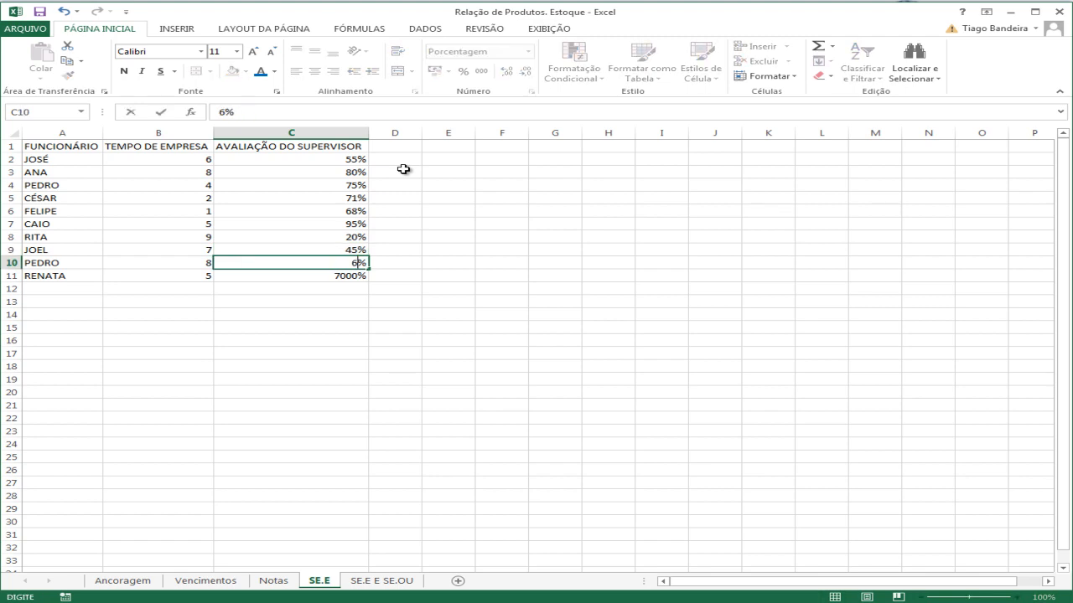
key(Return)
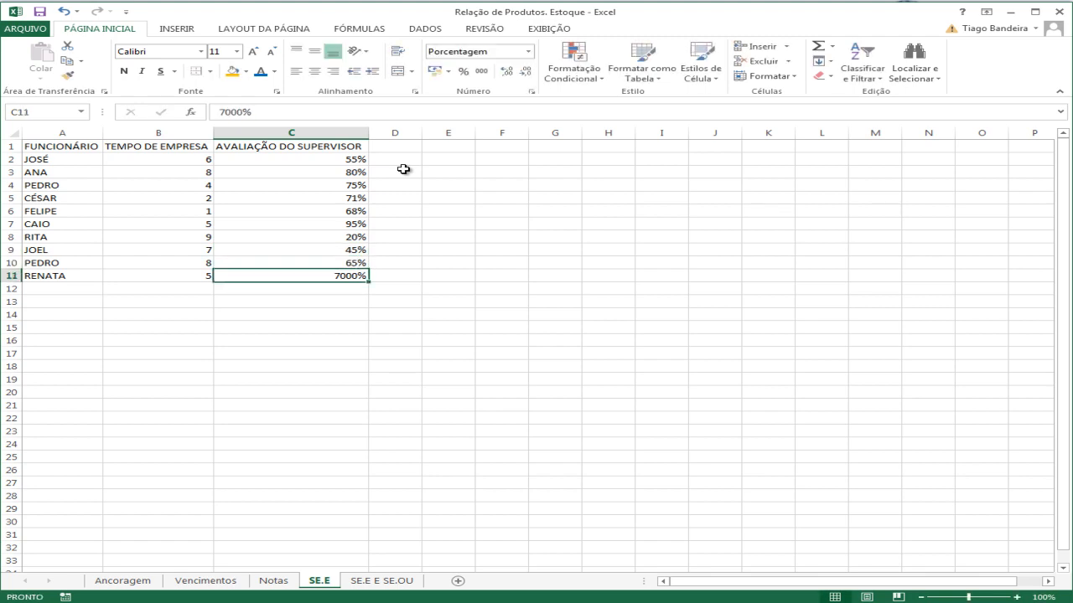
text(70)
key(Return)
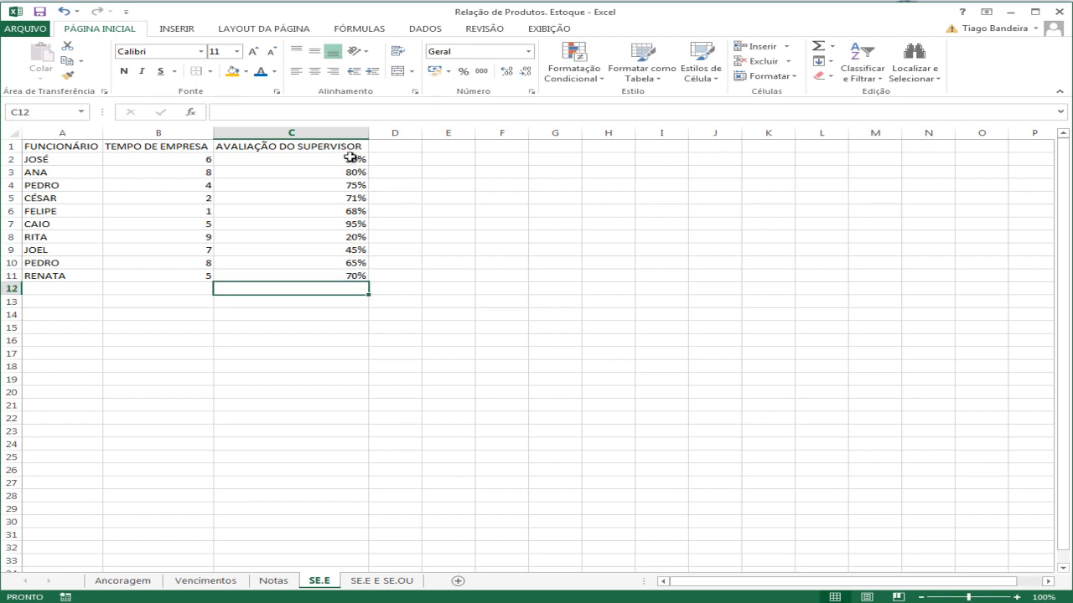
View the number format options available for the evaluation scores in C2 to C11.
drag(350, 157, 352, 273)
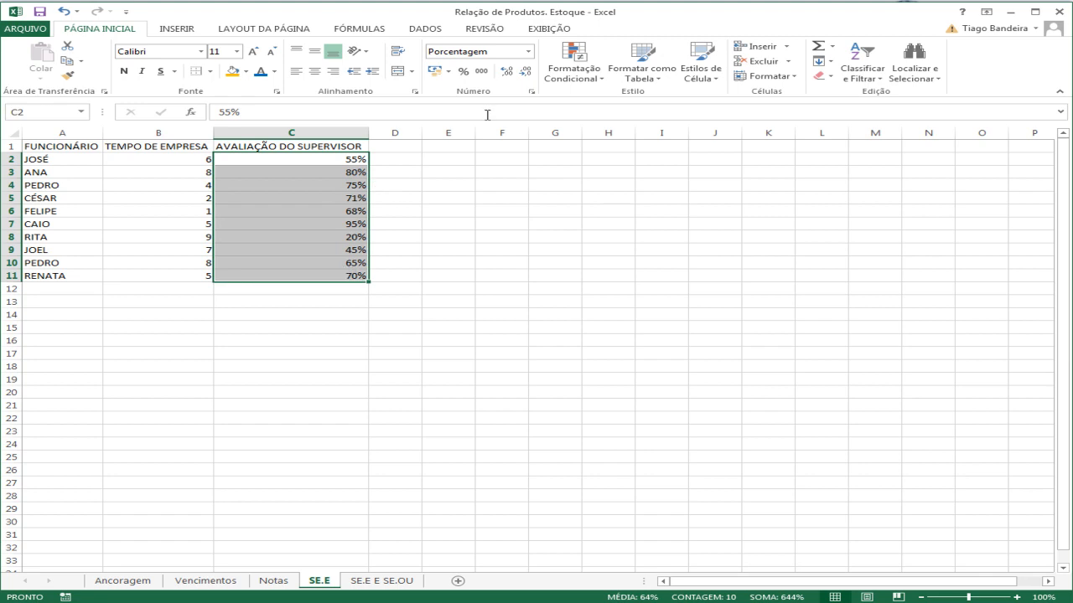
click(528, 52)
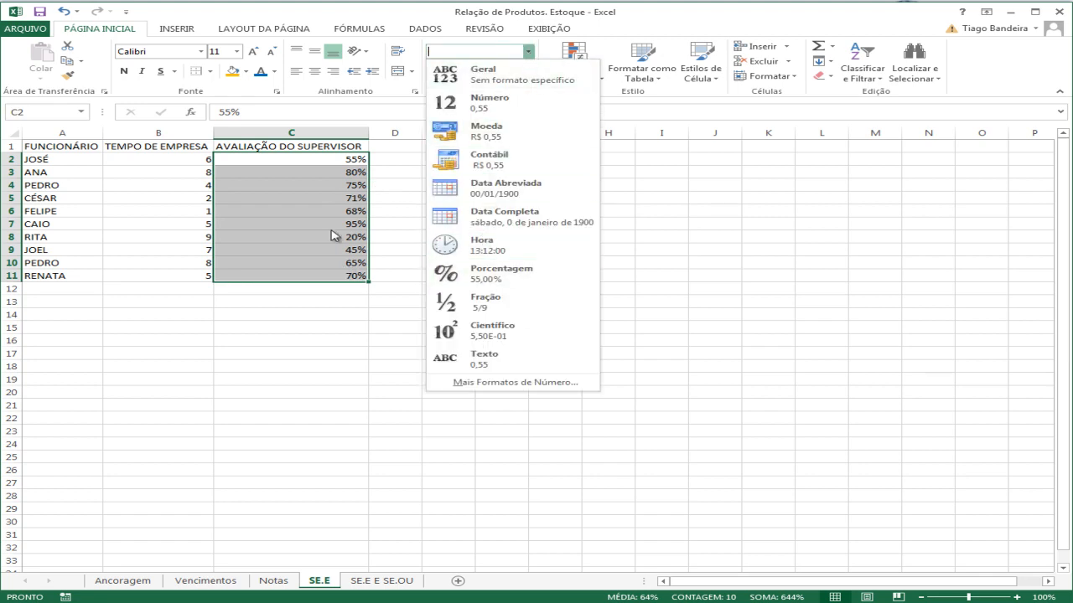
click(306, 216)
click(449, 223)
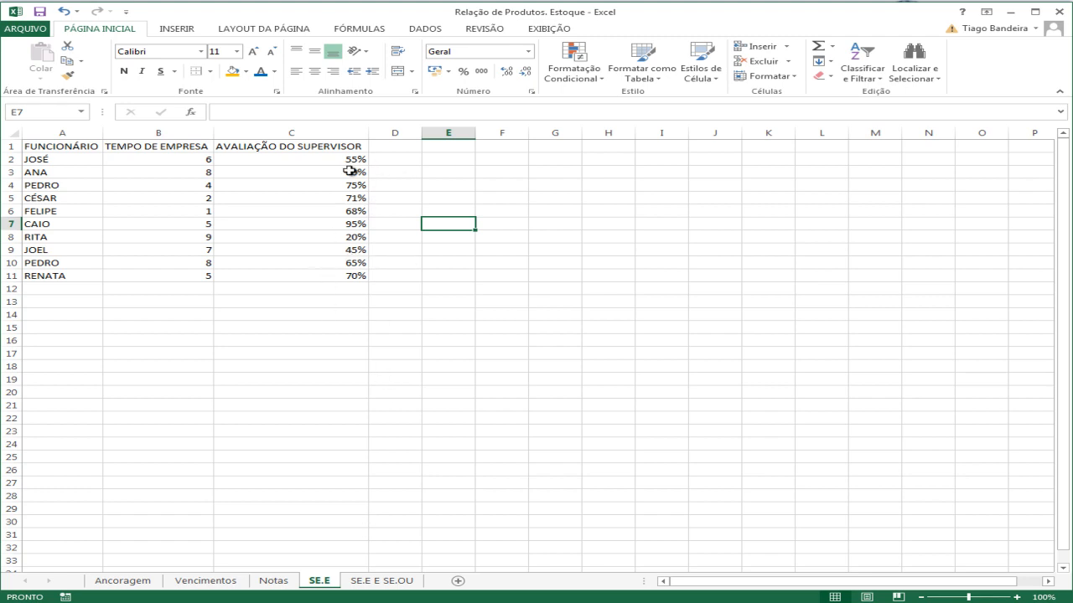
Add the header AUMENTO in cell D1 and fit column D's width to its text.
click(401, 150)
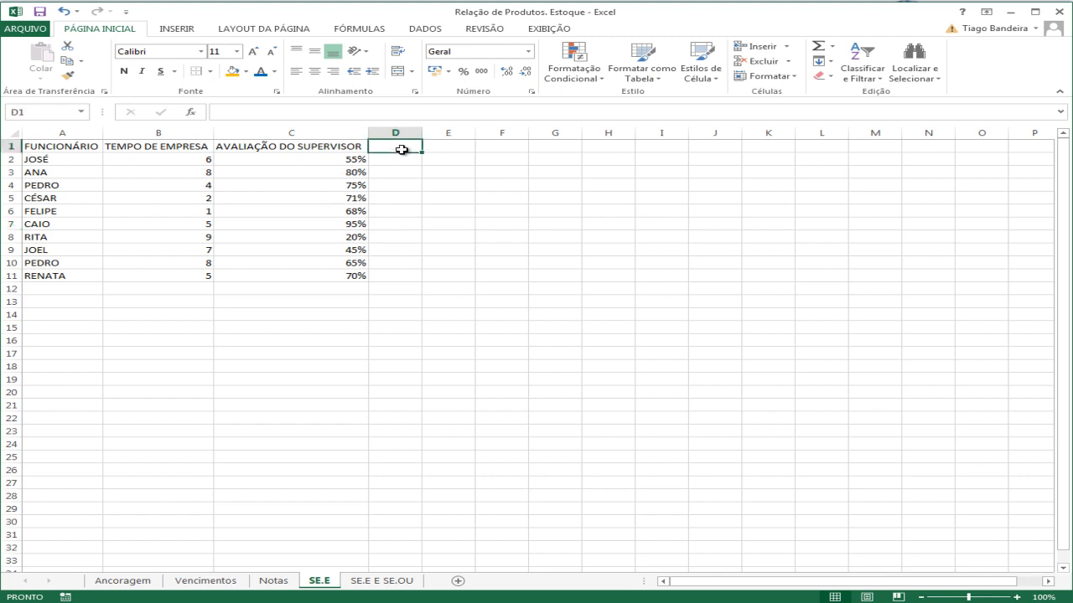
text(AUMENTO)
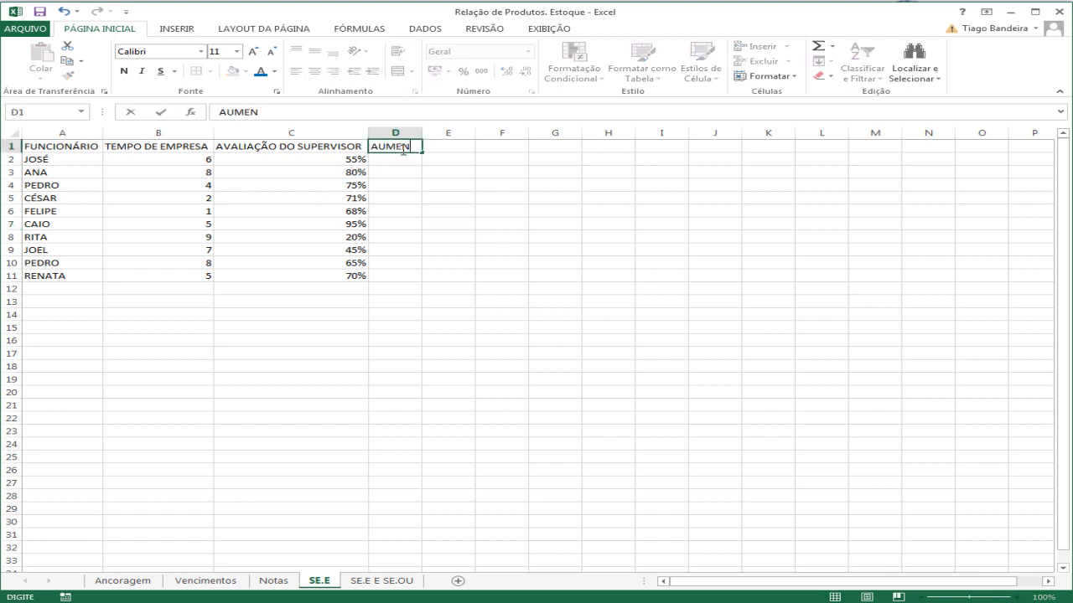
key(Return)
double_click(422, 133)
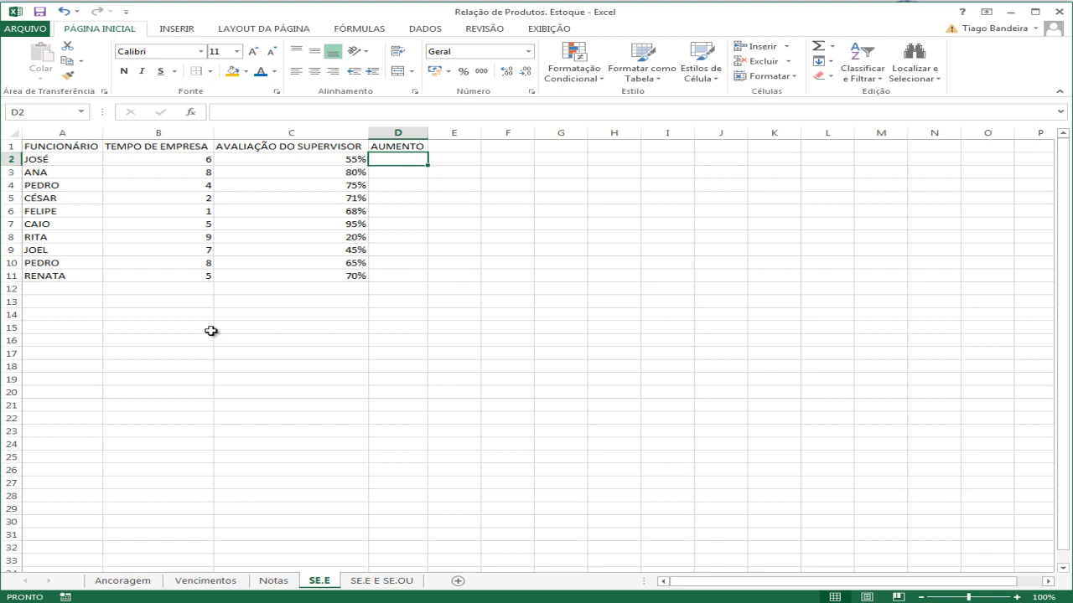
click(309, 160)
click(181, 158)
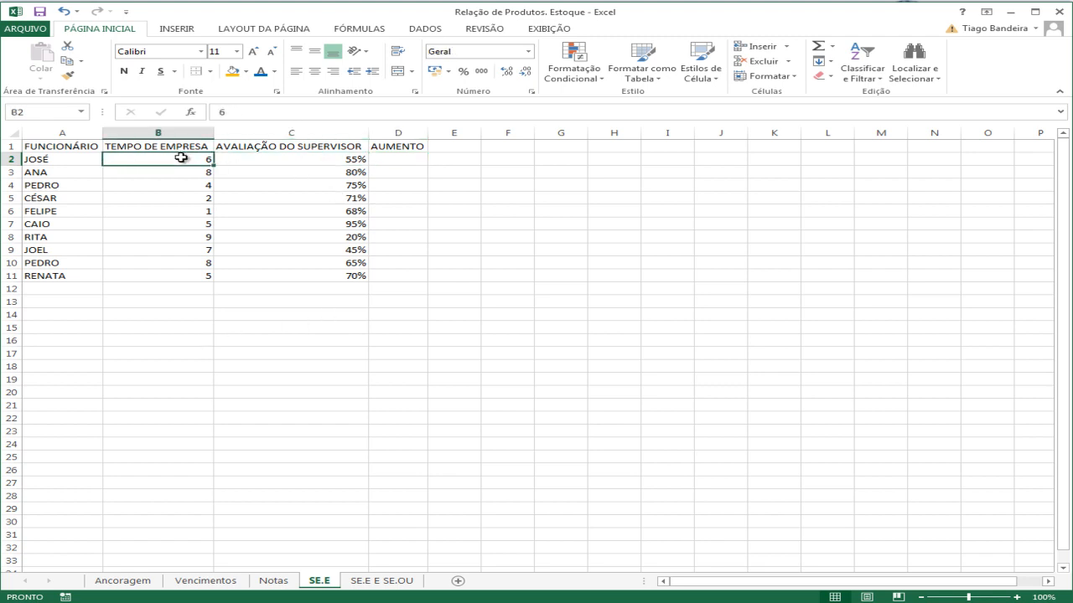
click(287, 160)
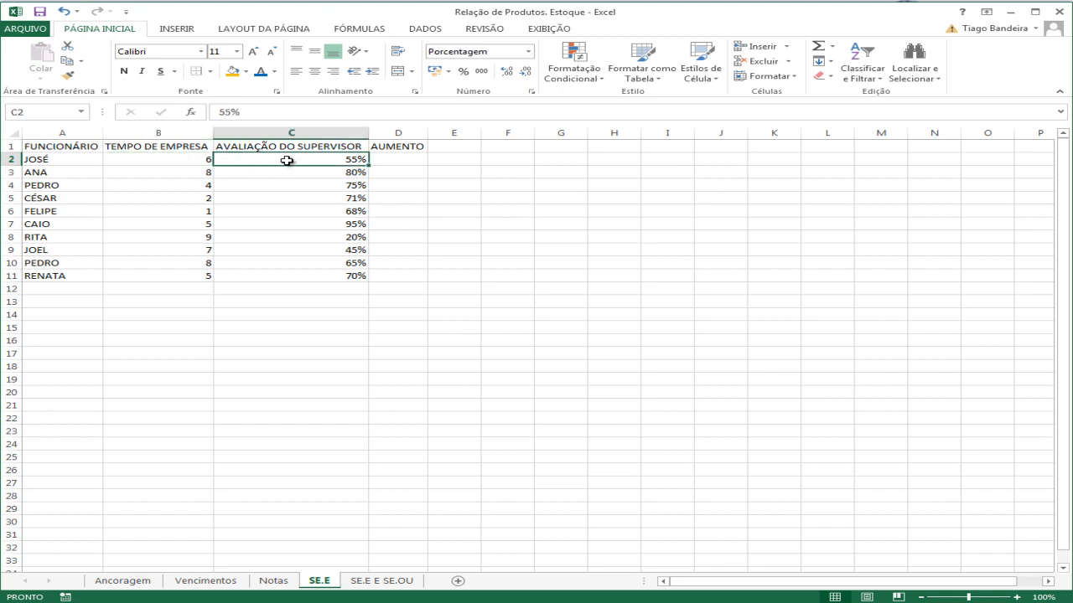
click(404, 158)
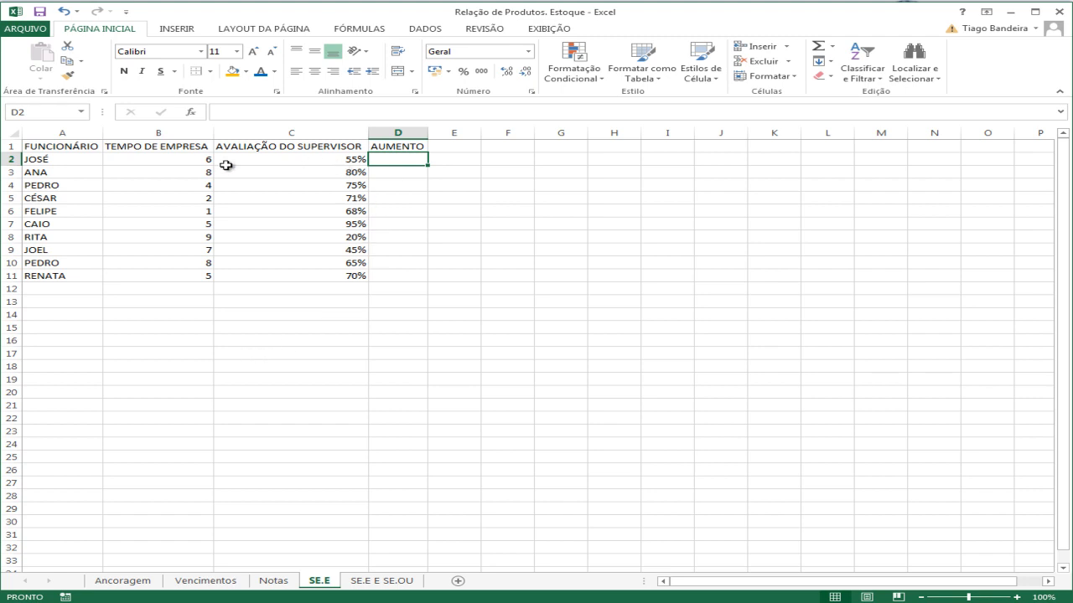
click(189, 158)
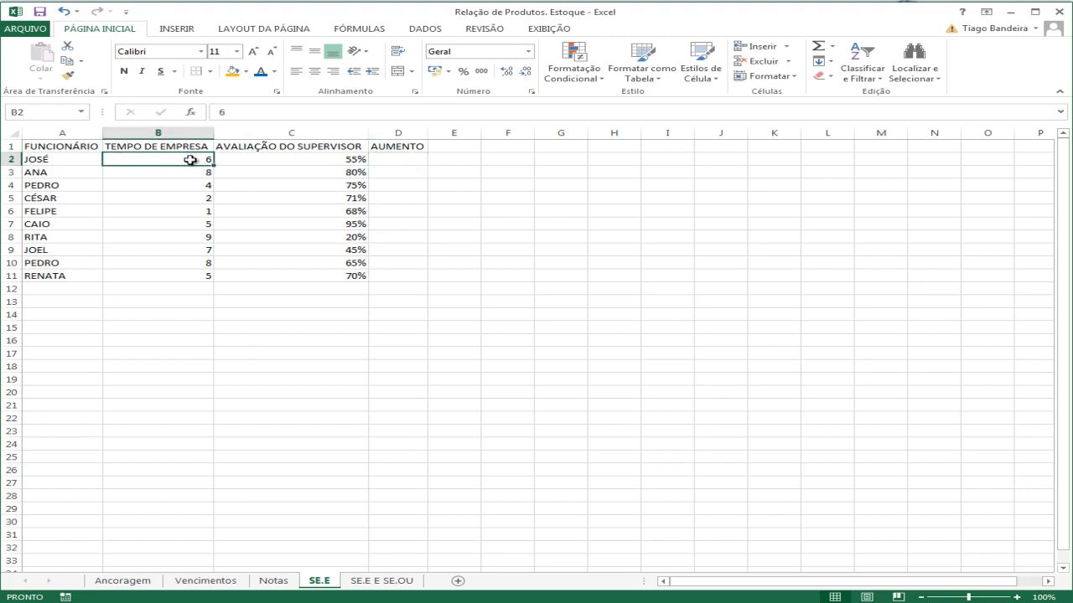
click(268, 162)
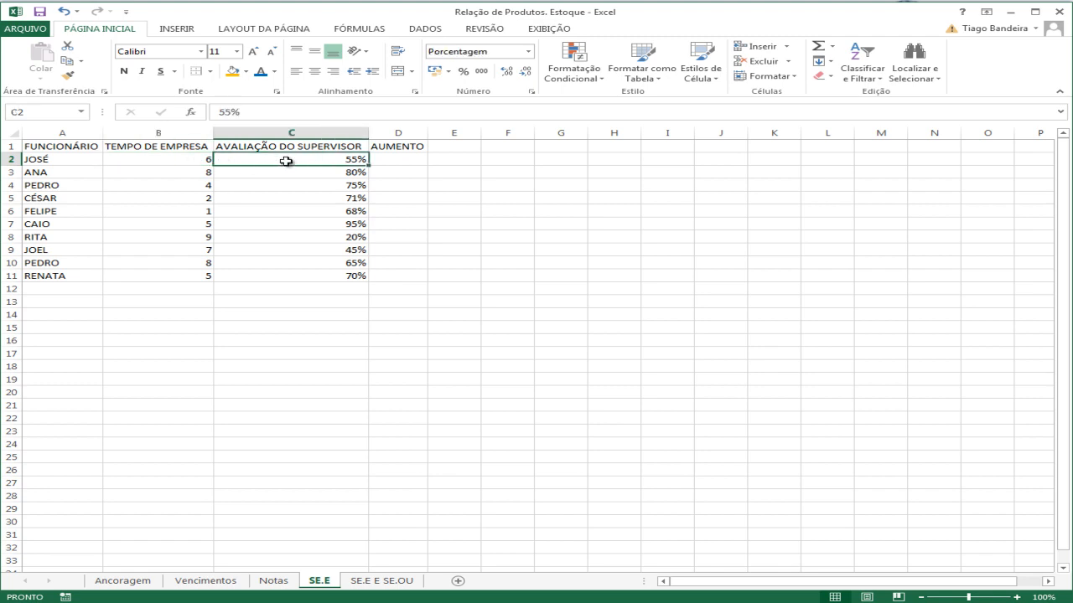
Enter the tenure criterion "TEMPO DE EMPRESA MAIOR QUE 5 ANOS" in cell B16 below the table.
click(194, 339)
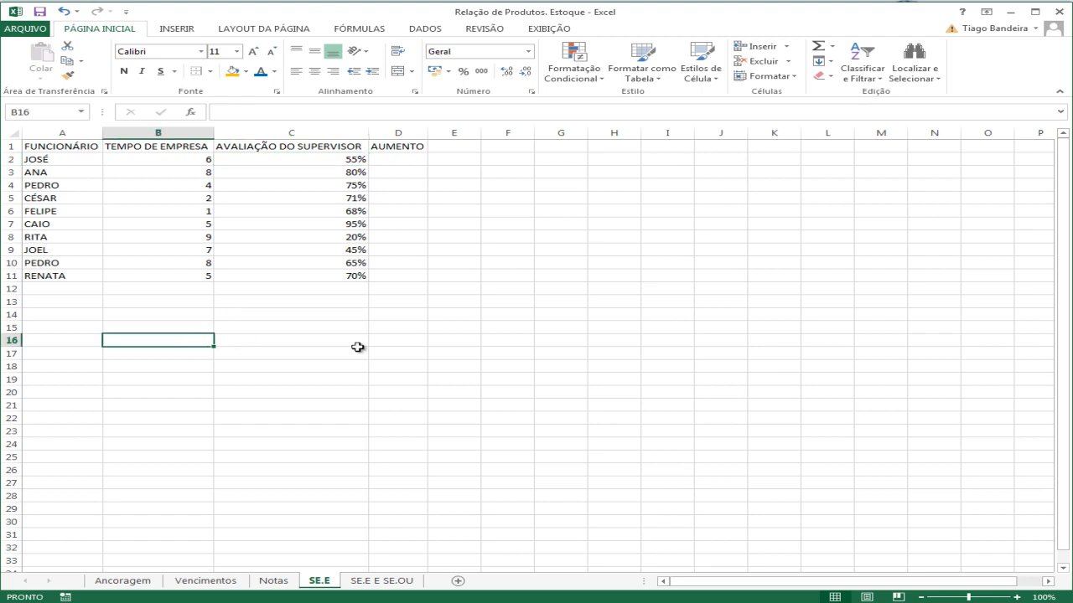
text(TEMPO)
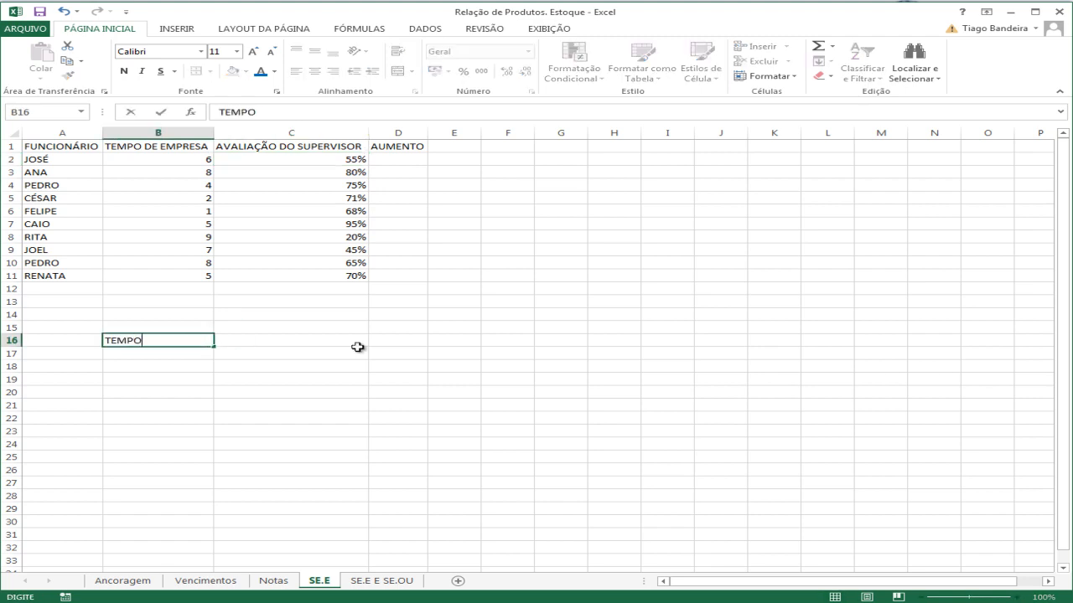
text( DE EMPRESS)
key(BackSpace)
text(A)
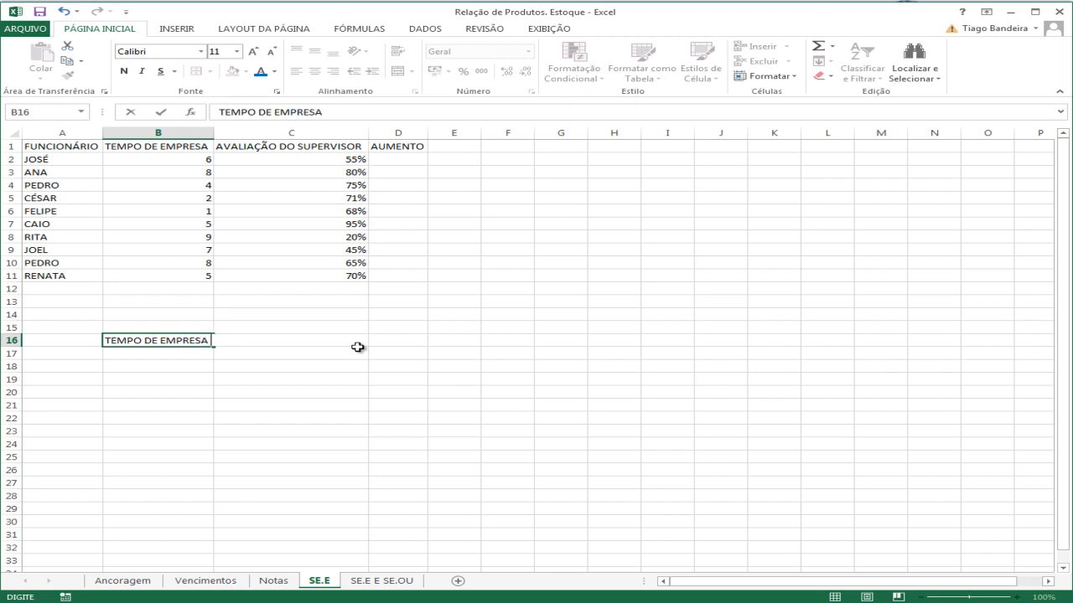
text( MAIOR QUE 5 ANOS)
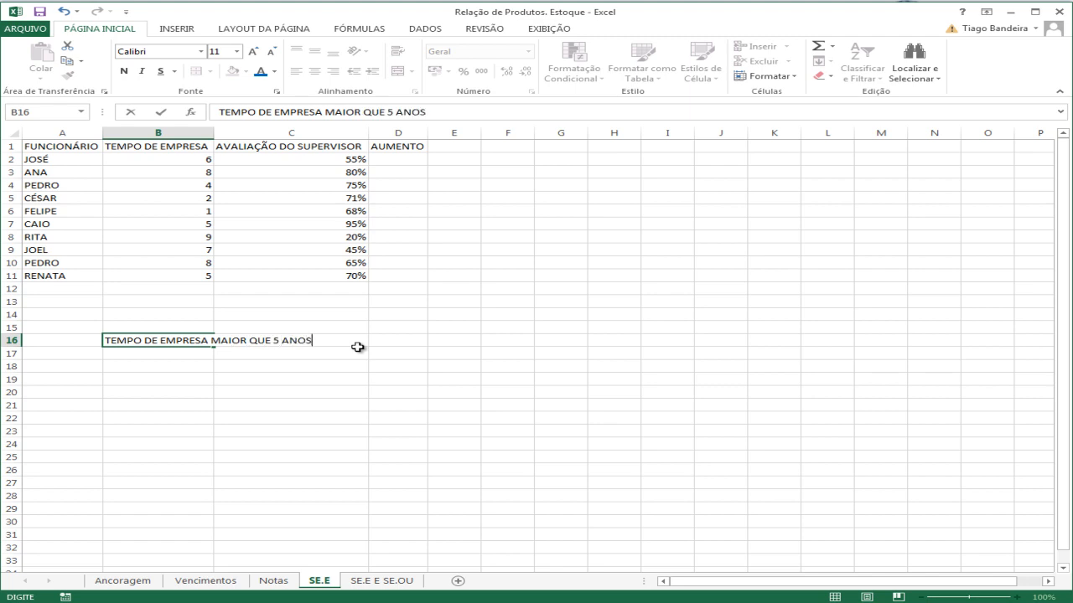
key(Return)
Enter the evaluation criterion "AVALIAÇÃO DO SUPERVISOR MAIOR QUE 70%" in cell B17.
text(AVALI)
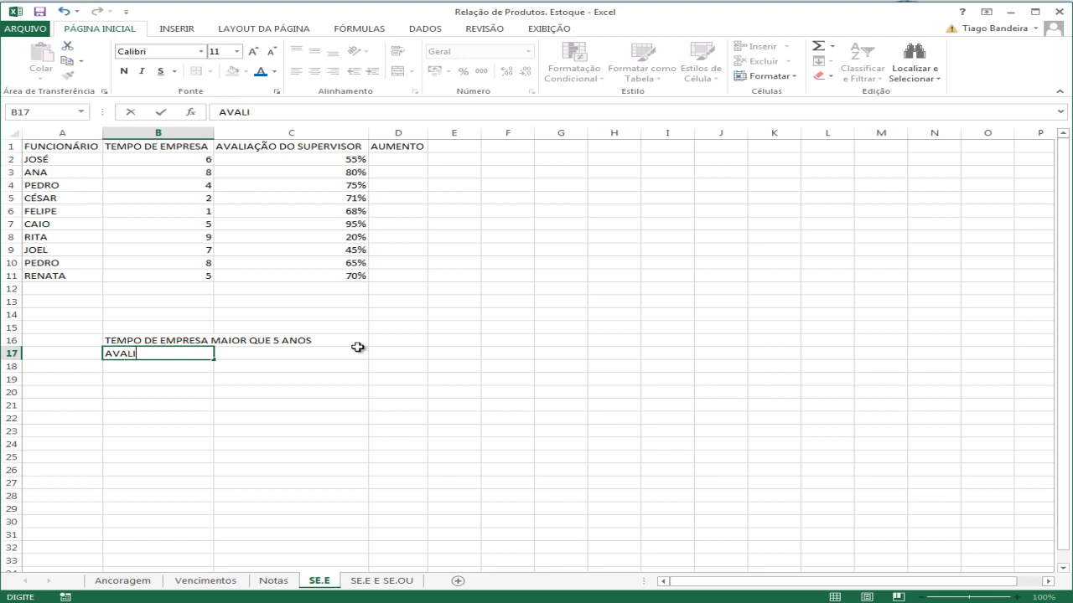
text(AÇÃO DO SUPERVISOR)
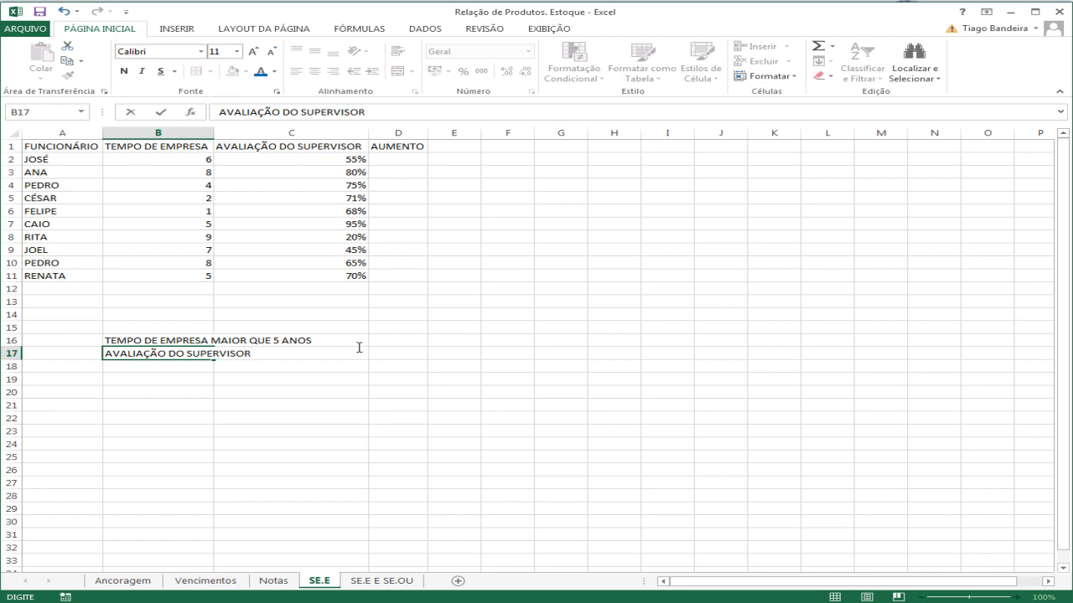
text( MAIOR QUE 70)
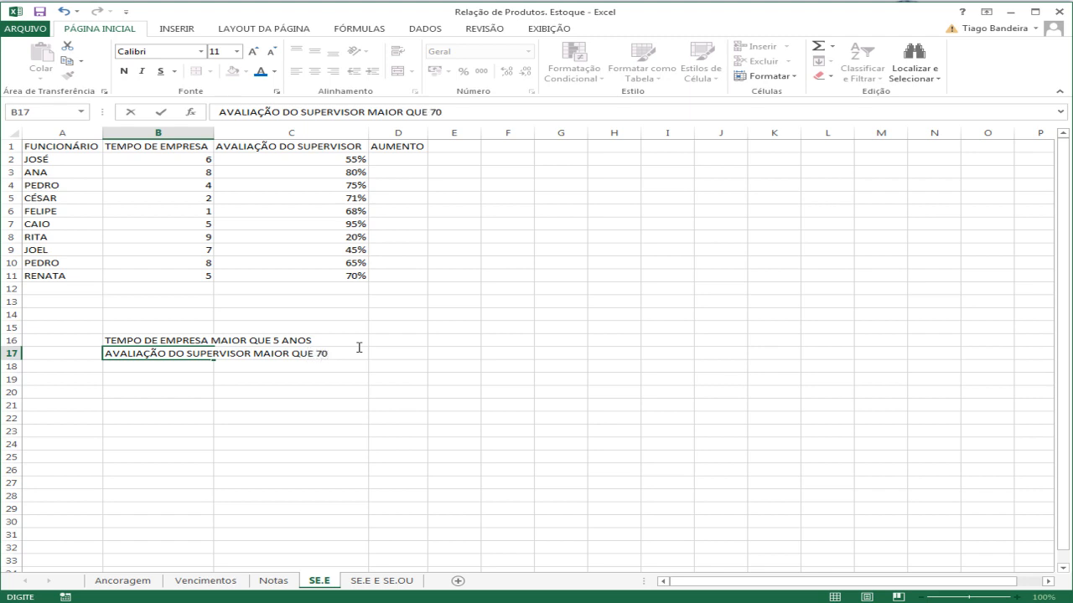
text(¢)
key(BackSpace)
text(%)
key(Return)
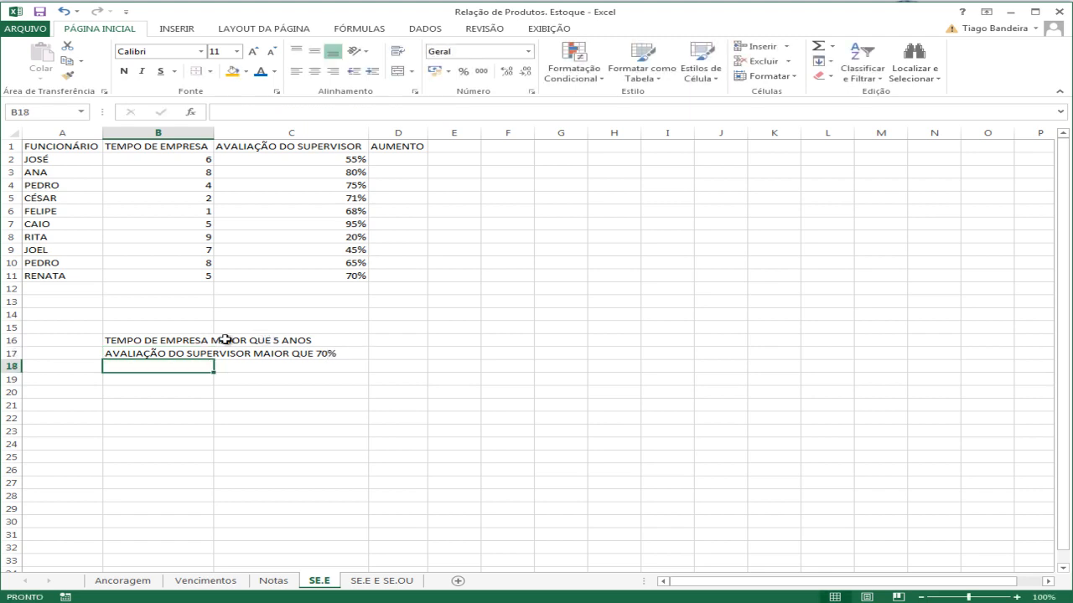
click(176, 338)
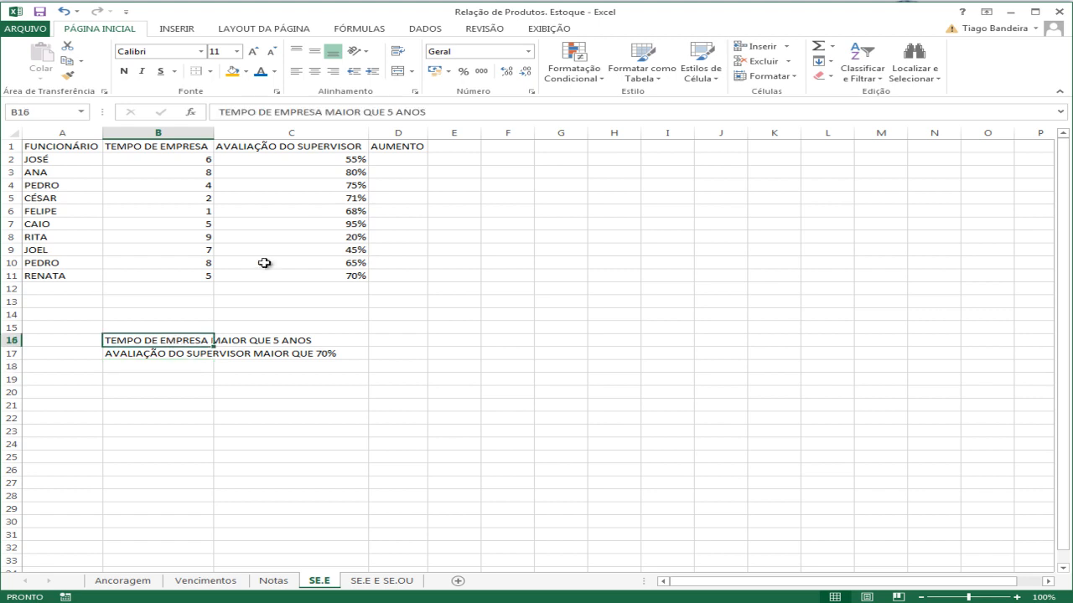
click(408, 159)
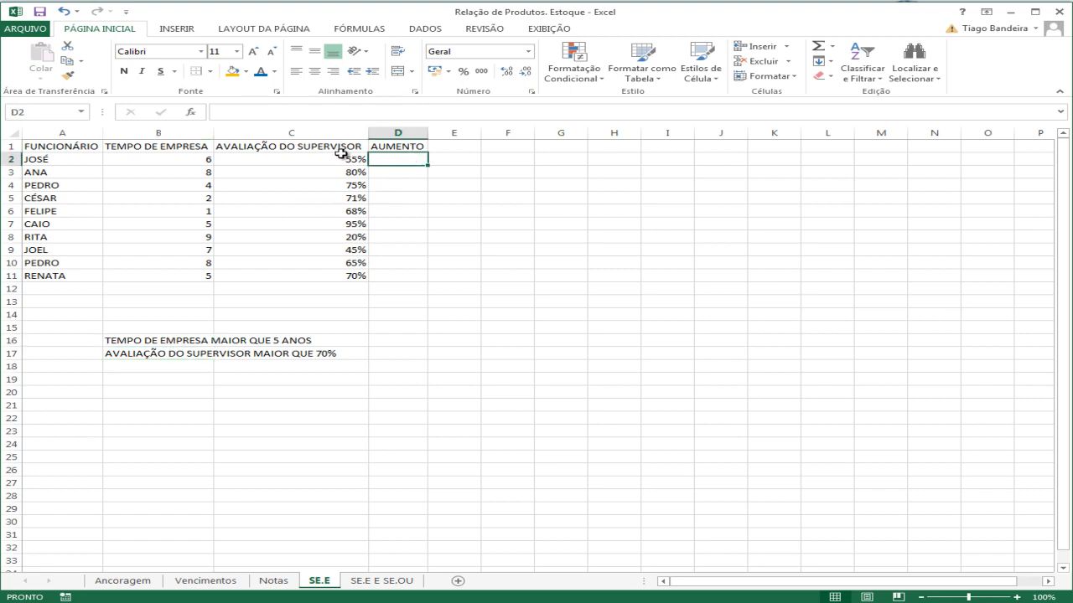
click(191, 157)
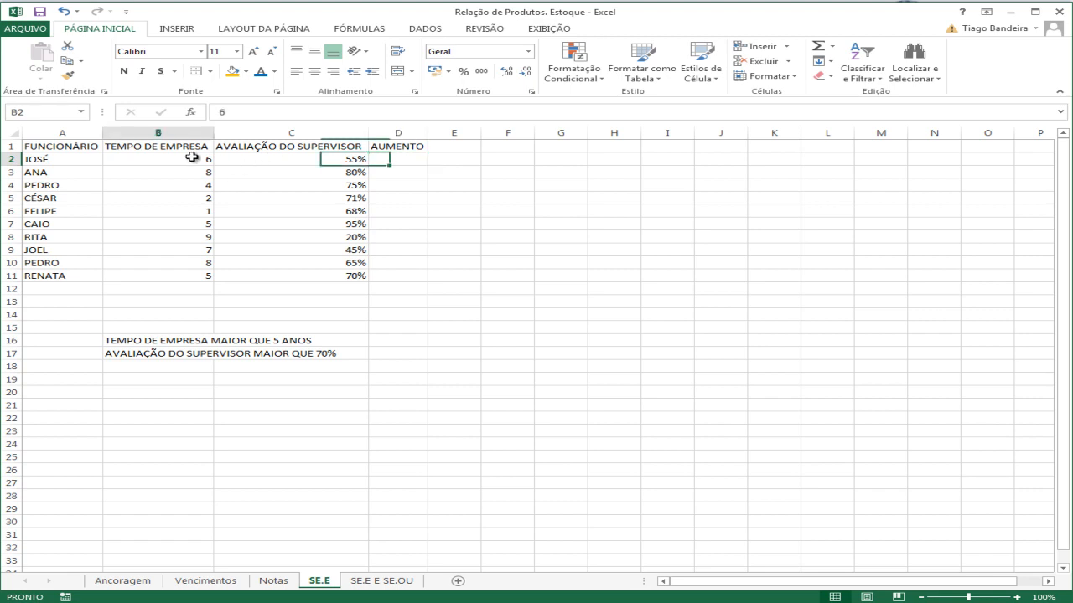
click(268, 158)
click(182, 156)
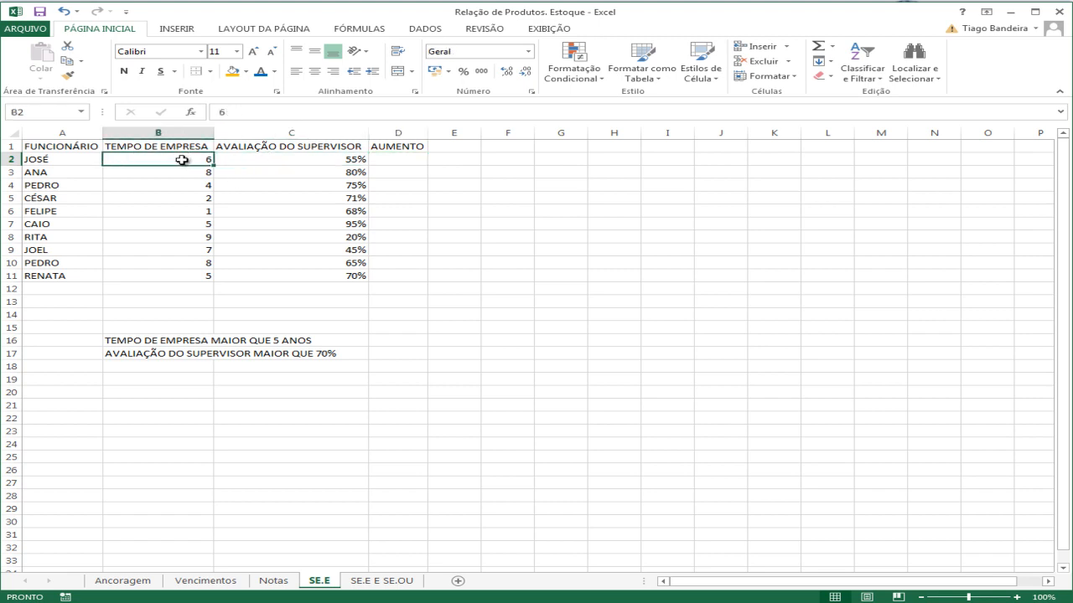
click(249, 163)
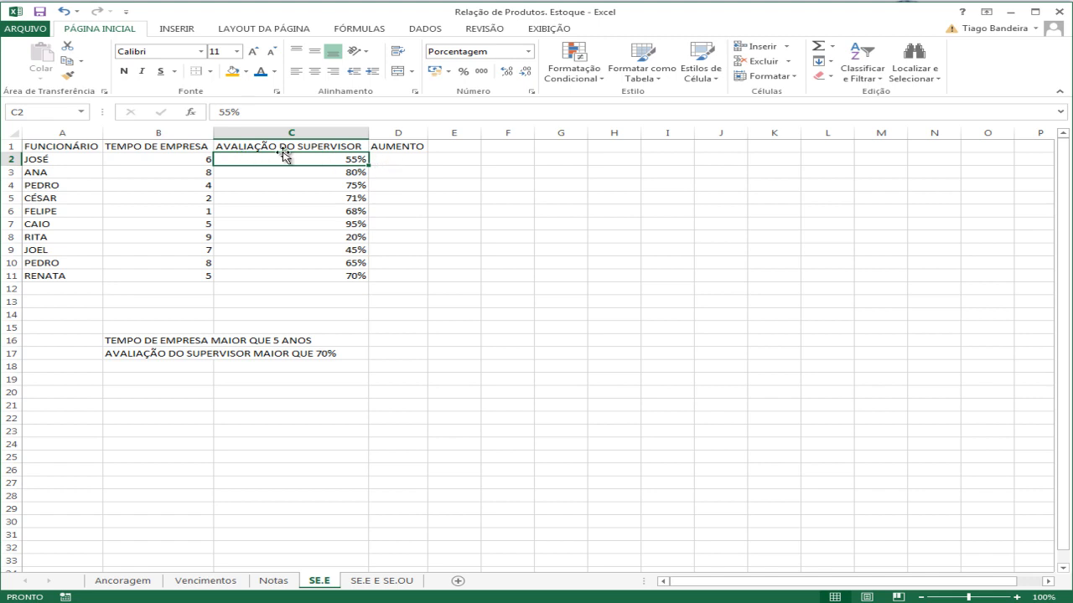
Start an SE formula in cell D2 with a nested E function whose first condition is B2>5.
click(399, 161)
text(=SE)
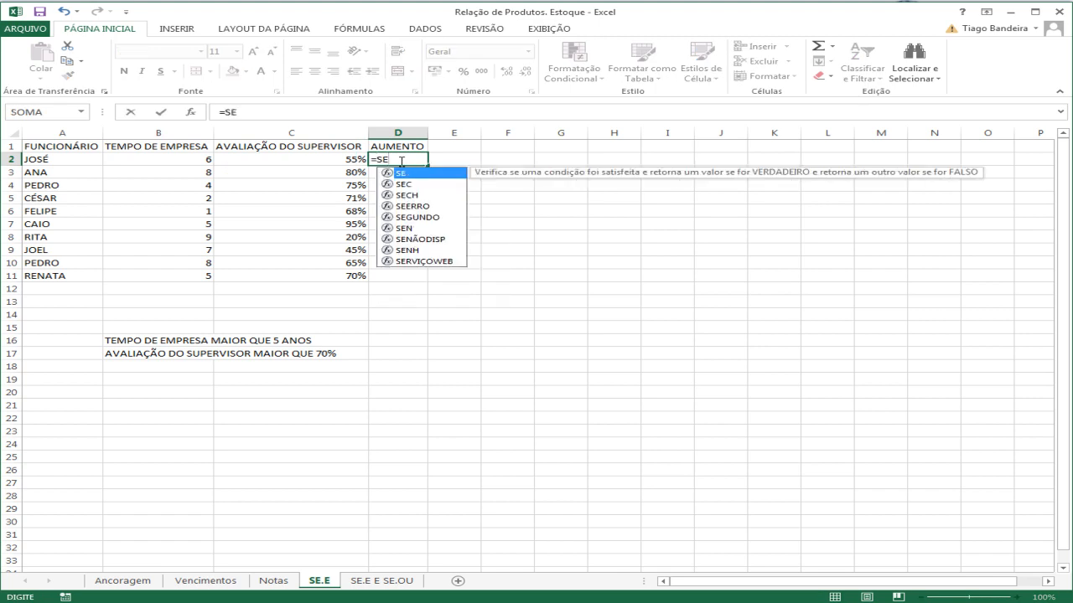
text(()
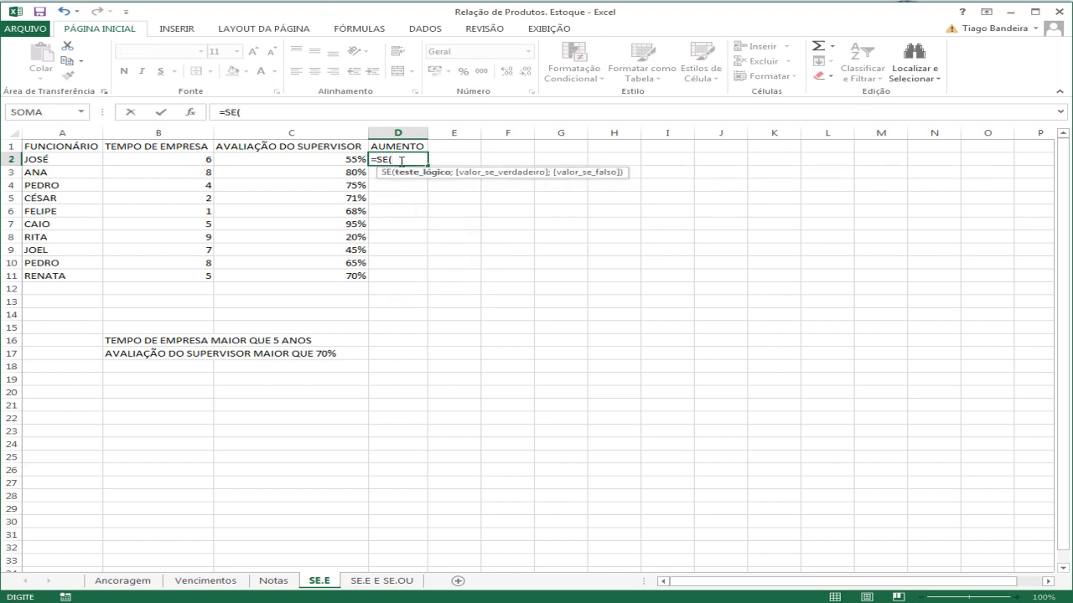
text(E)
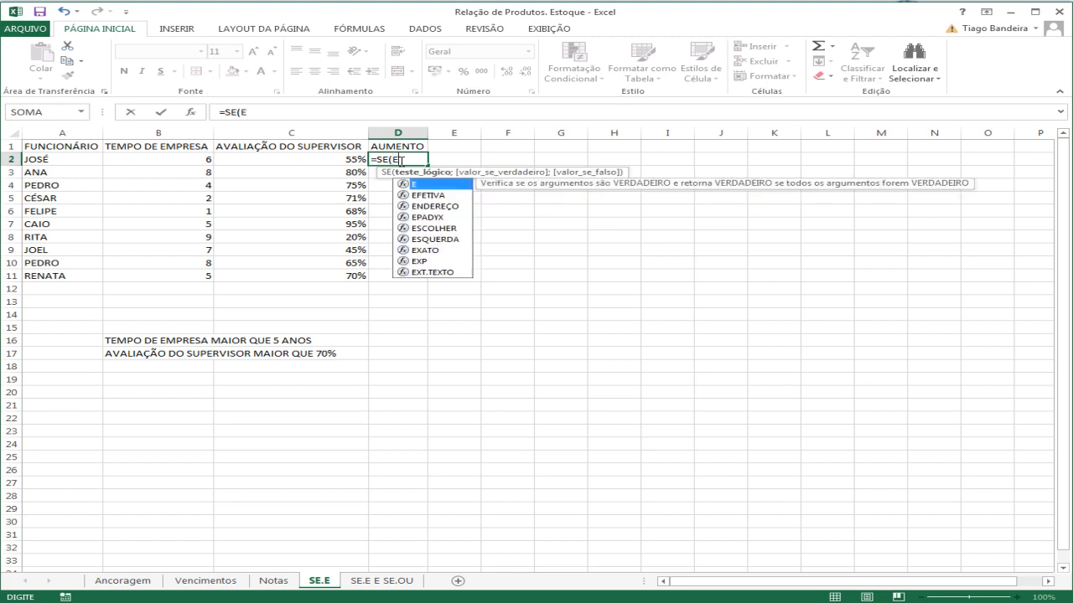
text(()
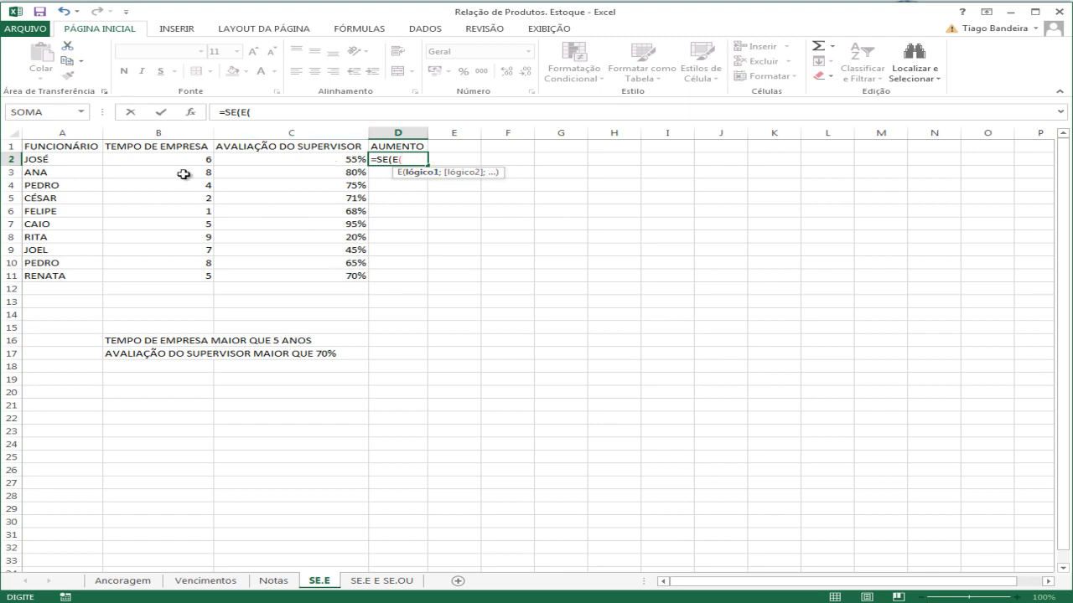
click(157, 159)
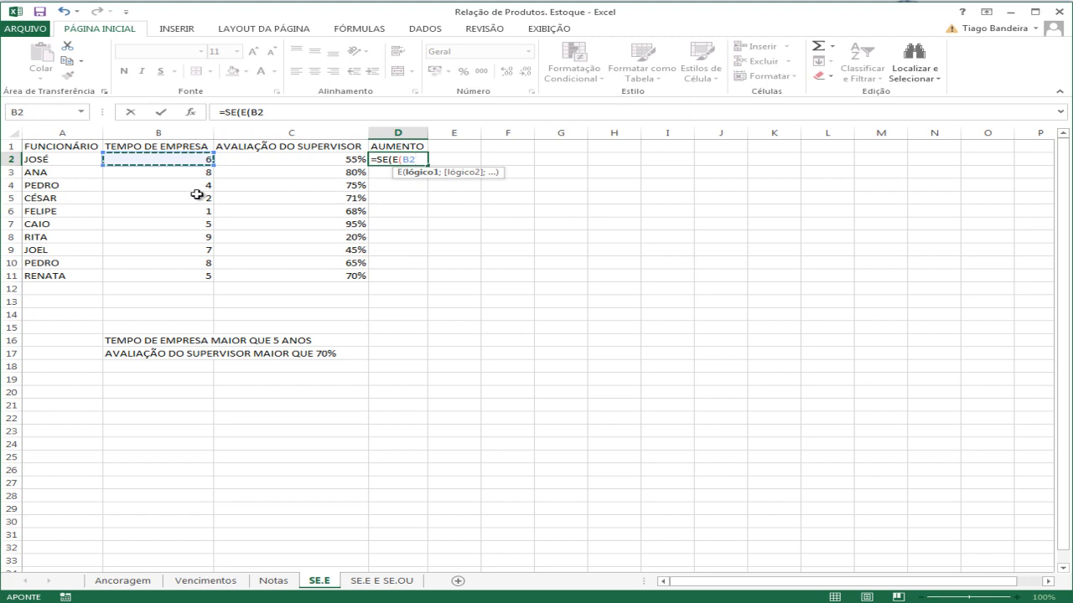
text(>5)
text(;)
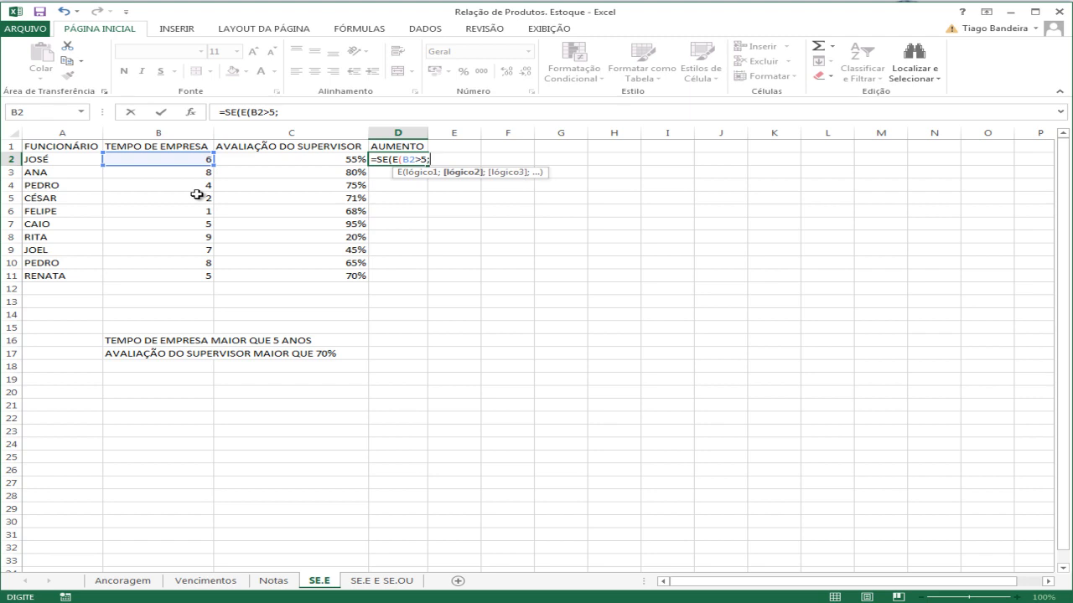
Add C2>=70% as the second condition of the E function in D2 and close that function.
click(297, 156)
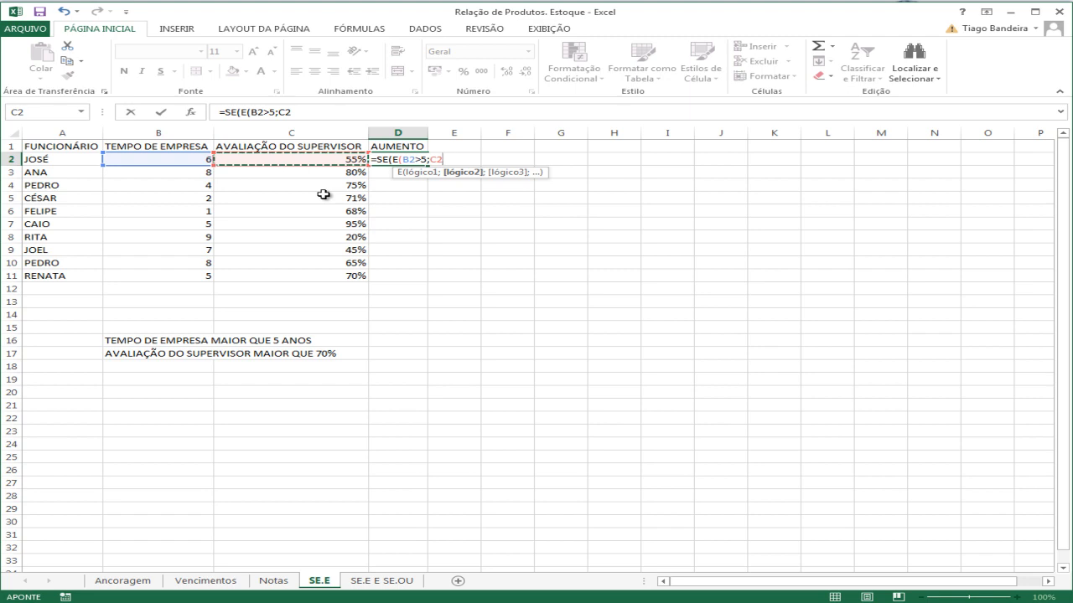
text(>)
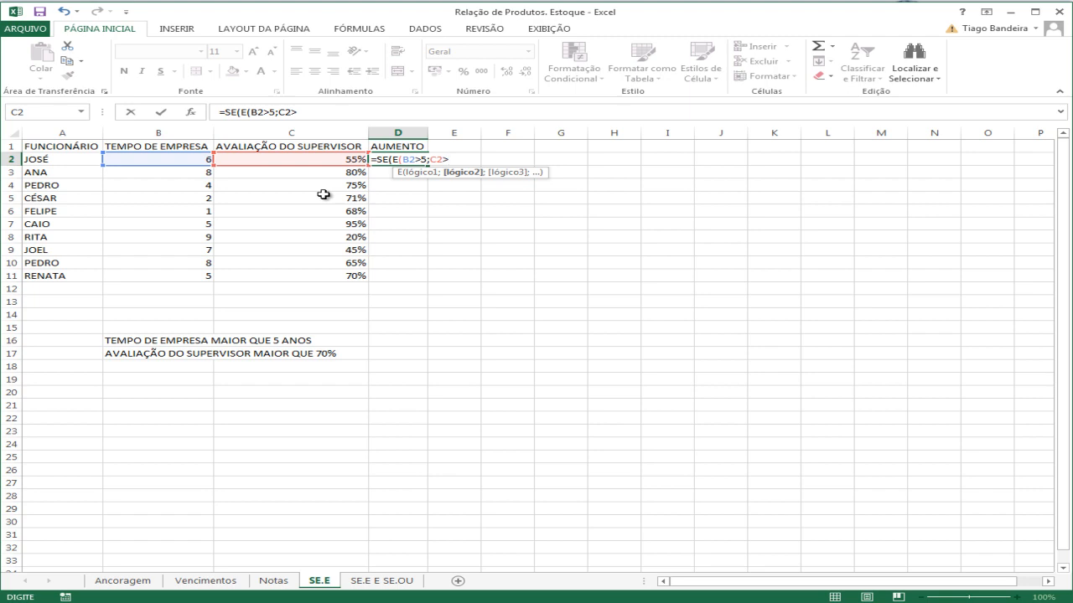
text(=)
text(70%)
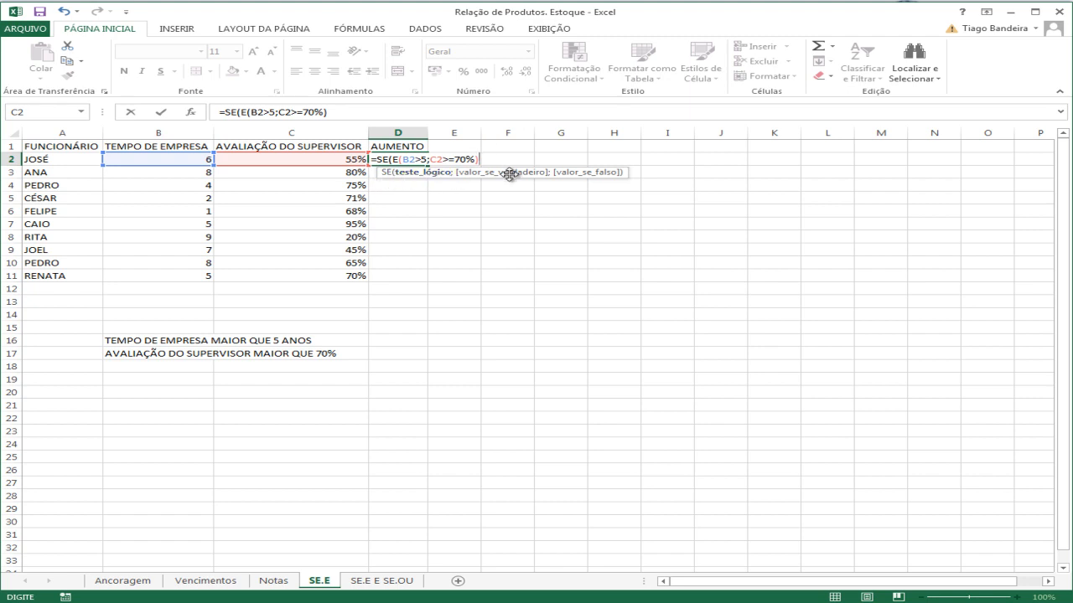
Complete the SE formula in D2 with "SIM" as the true result and "NÃO" as the false result.
text(;"SIM)
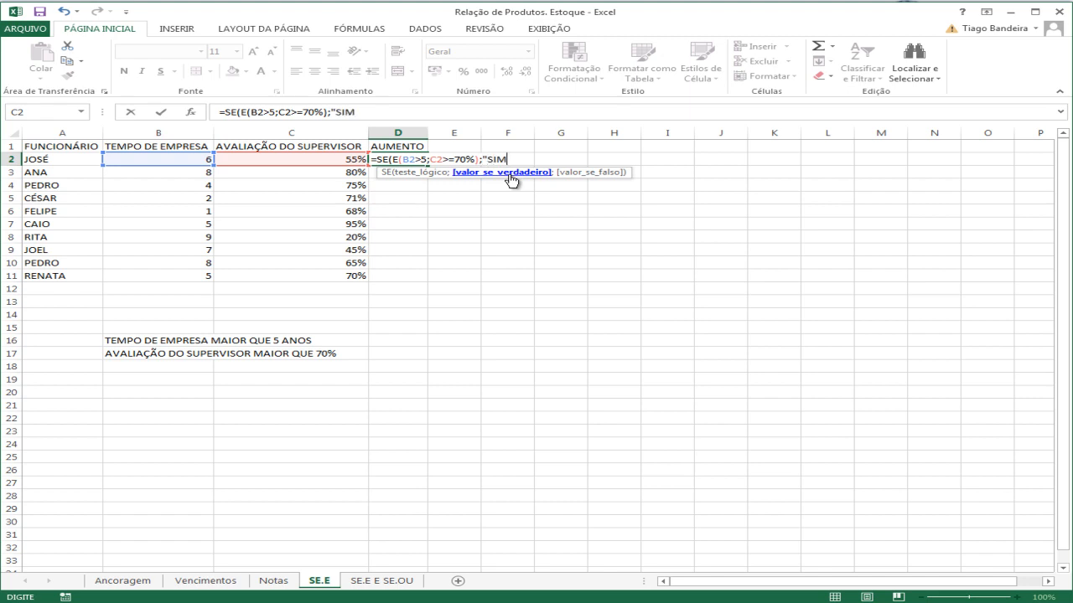
text(";)
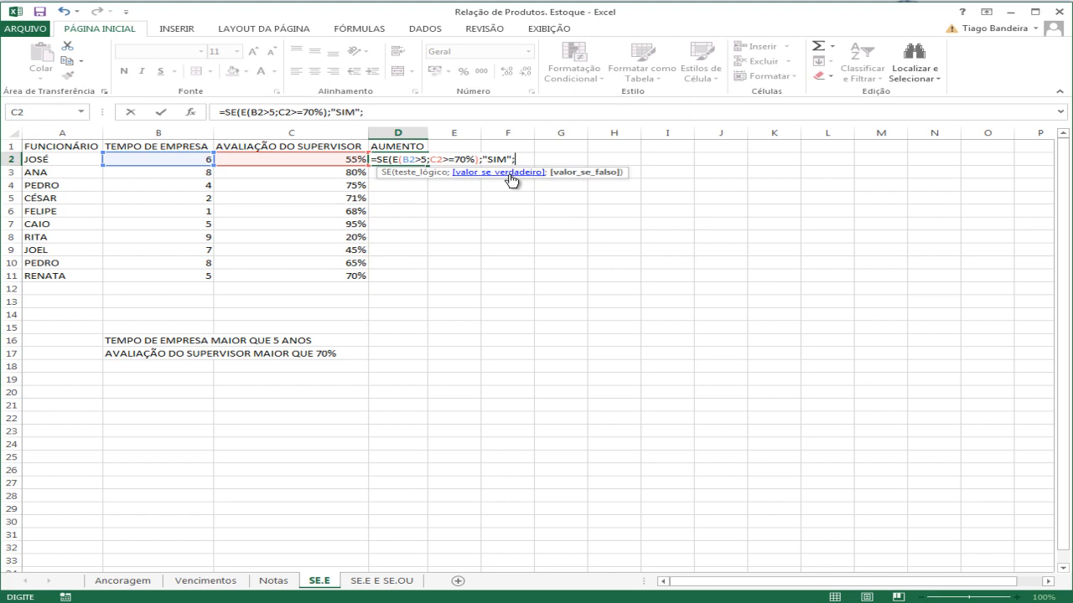
text("NÃO)
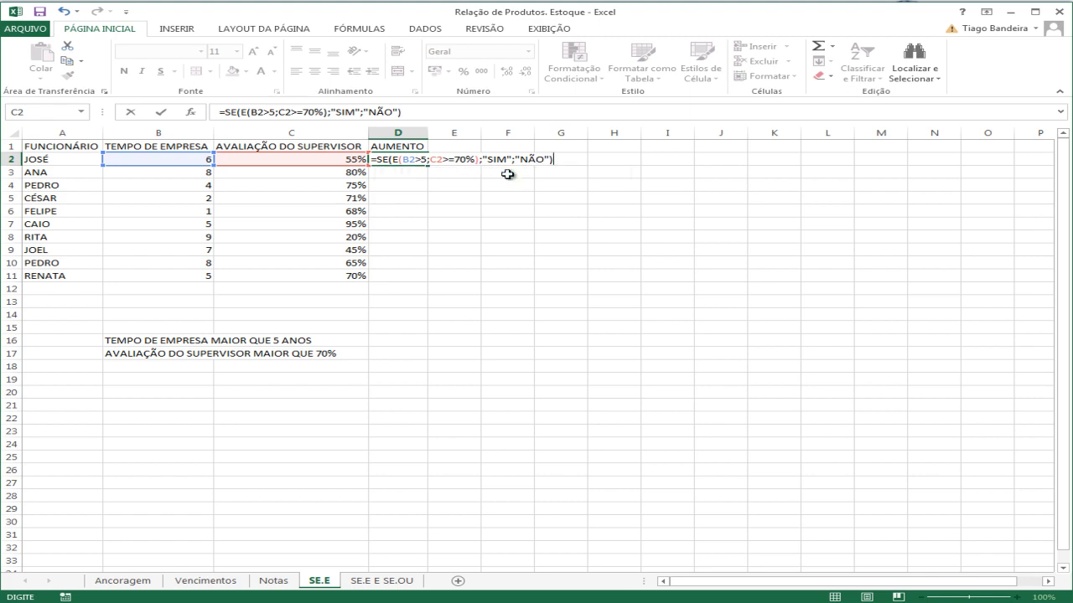
Change the tenure condition of the formula in D2 to B2>=5 and commit the formula.
click(423, 162)
text(=)
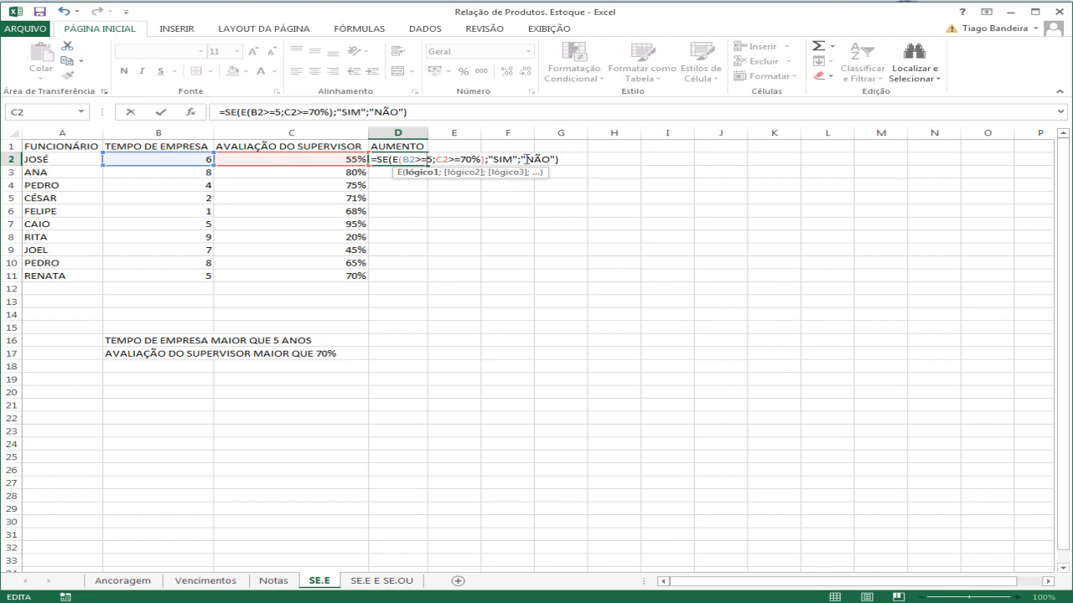
drag(521, 159, 562, 161)
click(564, 161)
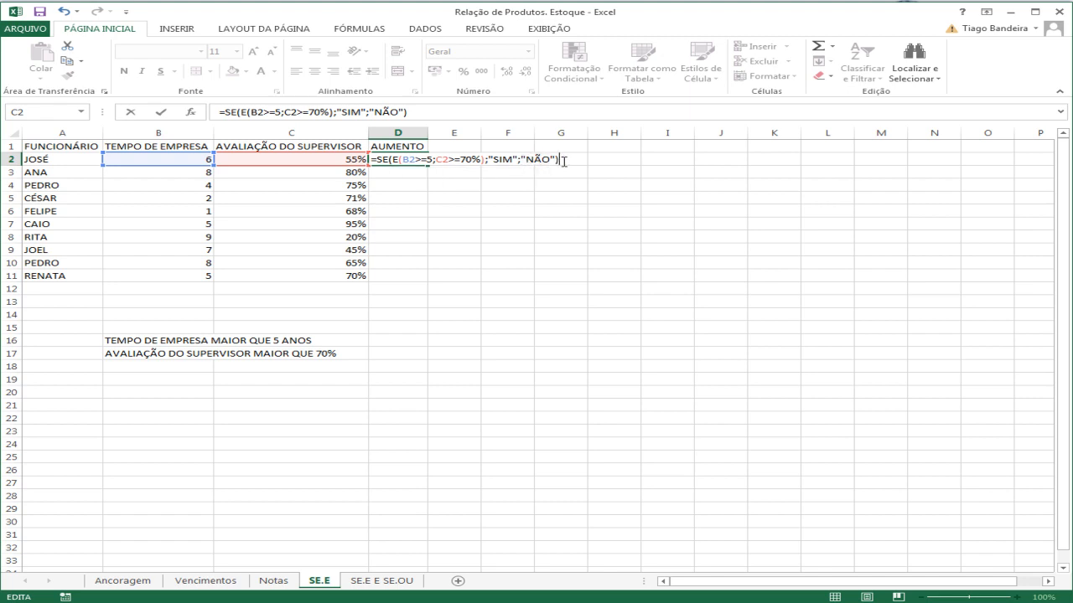
key(Return)
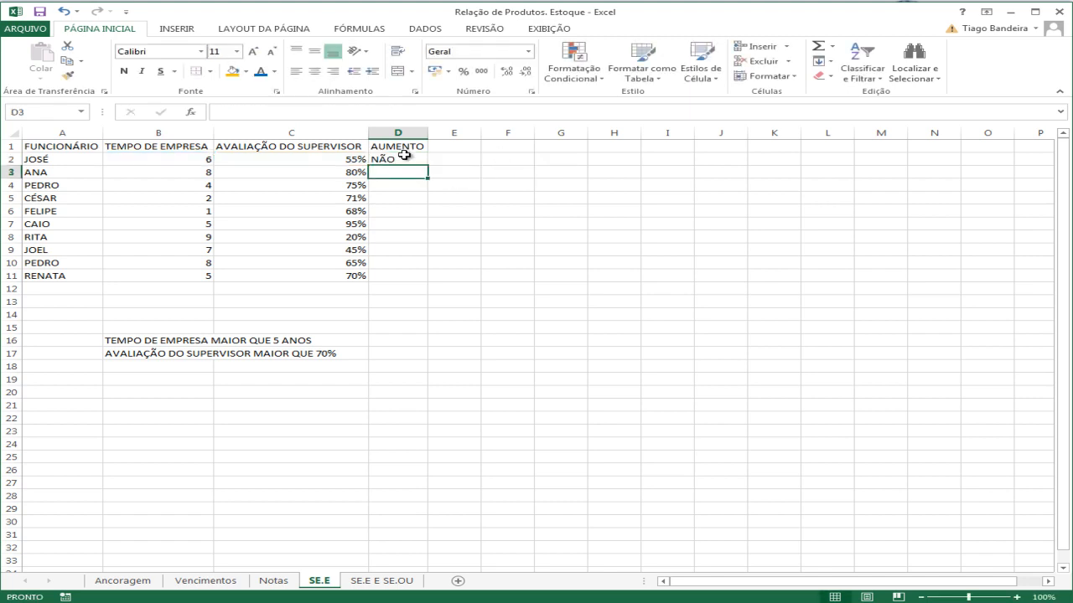
Fill the SE formula from D2 down through D11 in the AUMENTO column.
click(201, 158)
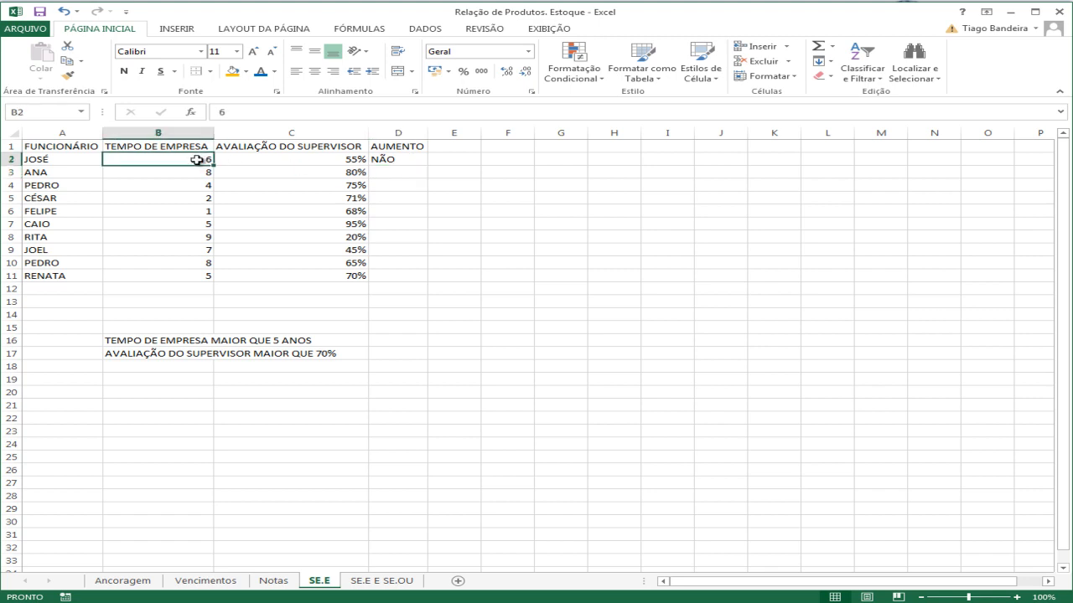
click(288, 158)
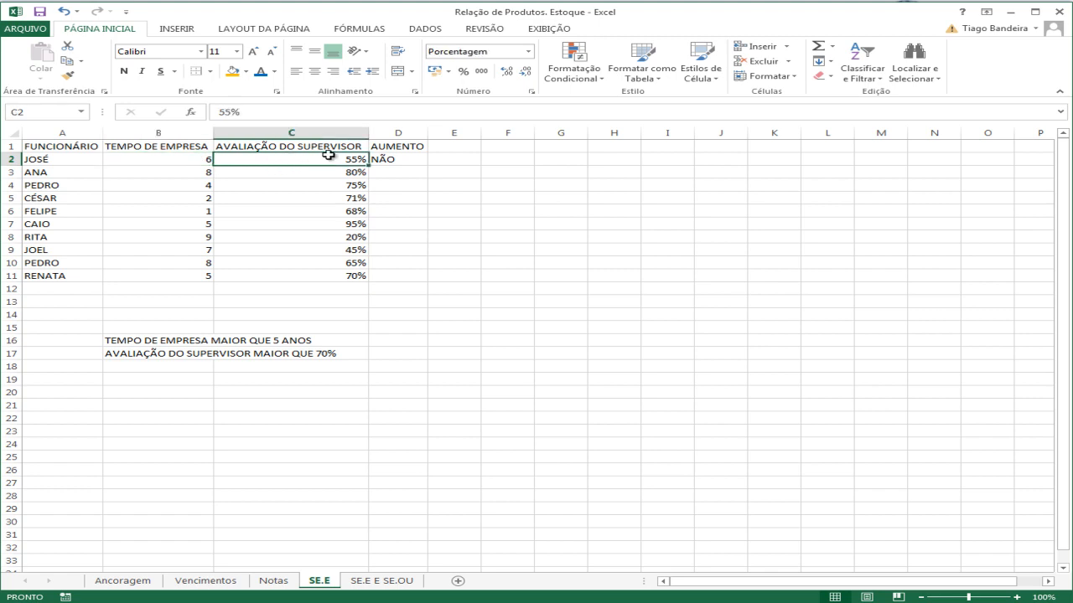
click(411, 158)
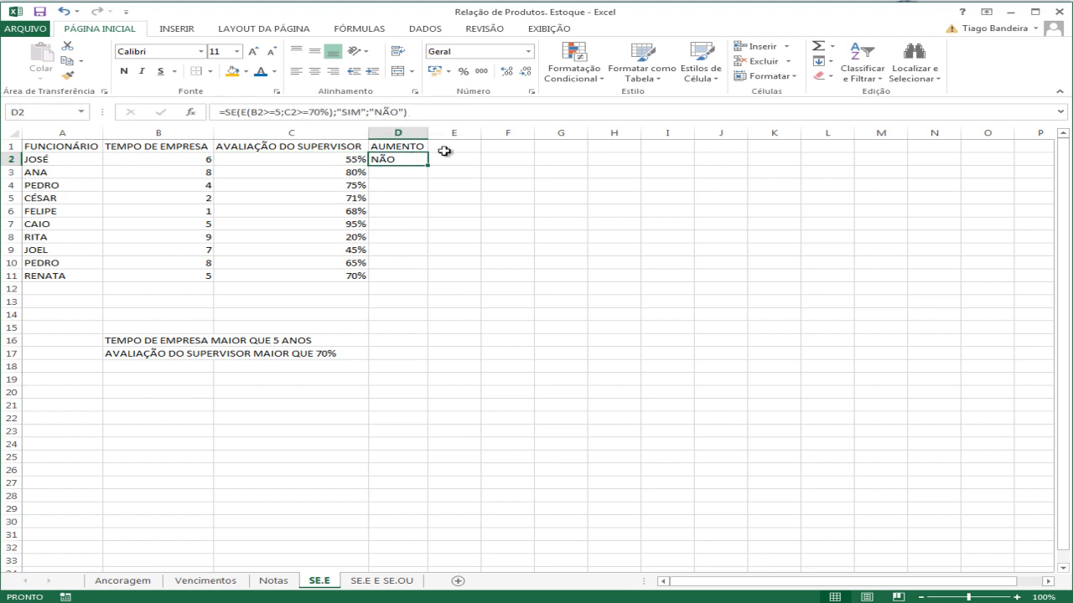
drag(428, 165, 424, 277)
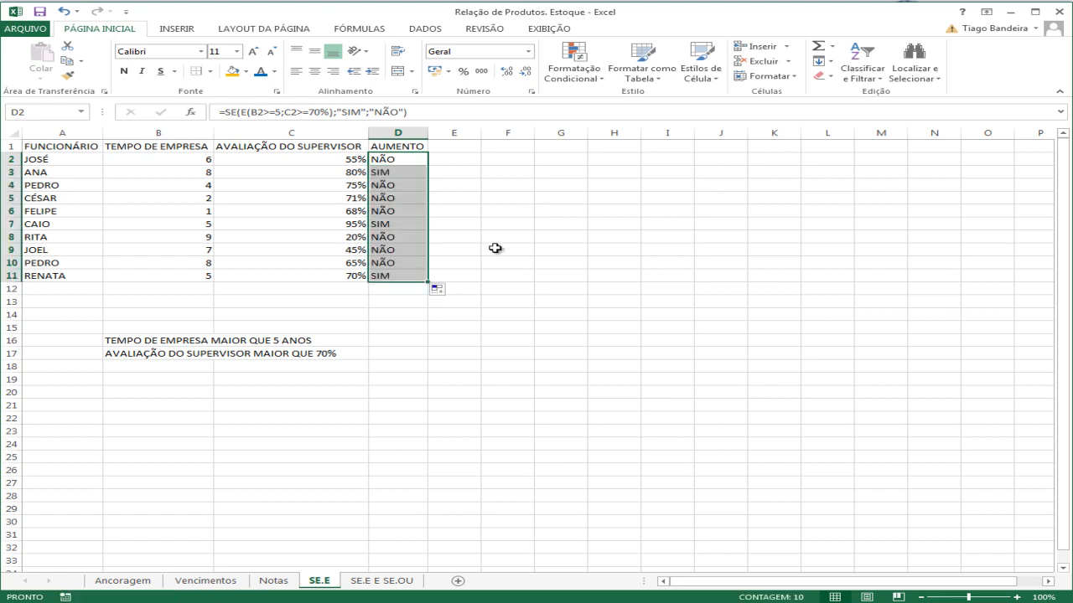
click(496, 249)
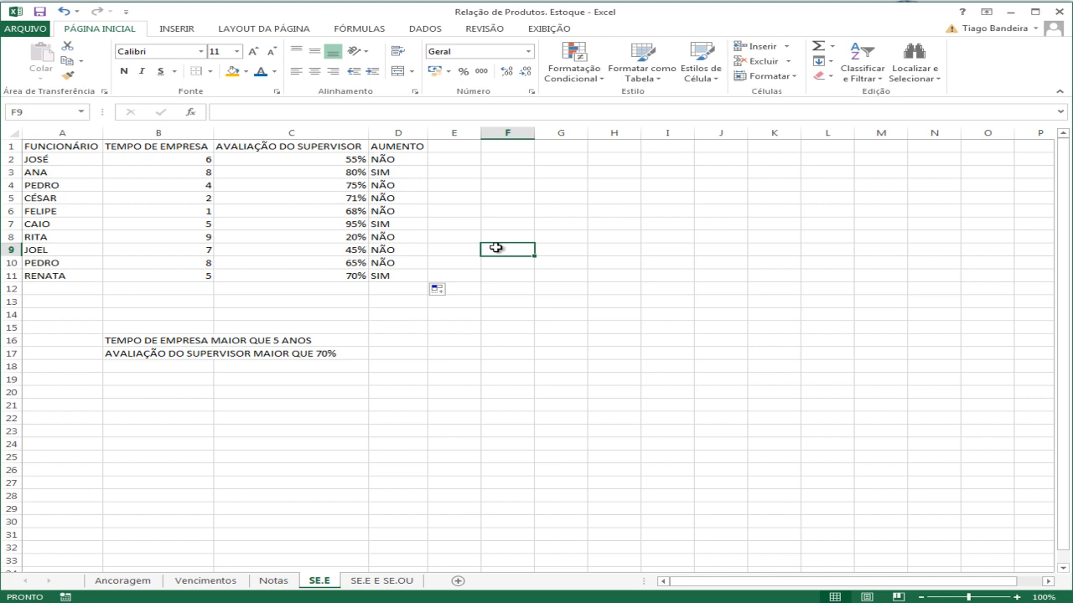
Check the tenure and supervisor evaluation in row 2 against the AUMENTO result in D2.
click(188, 160)
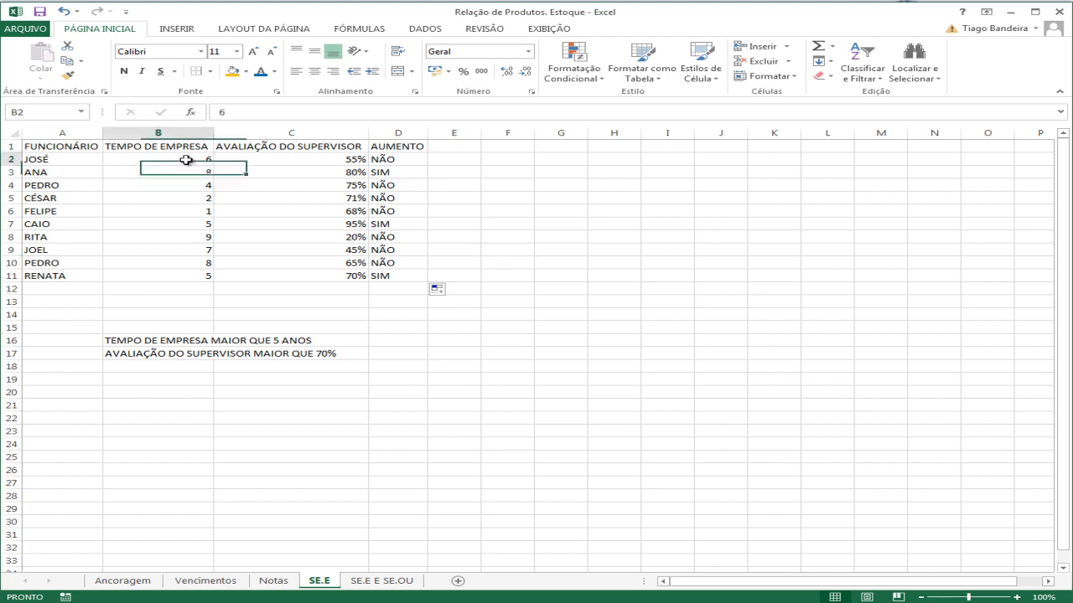
click(280, 163)
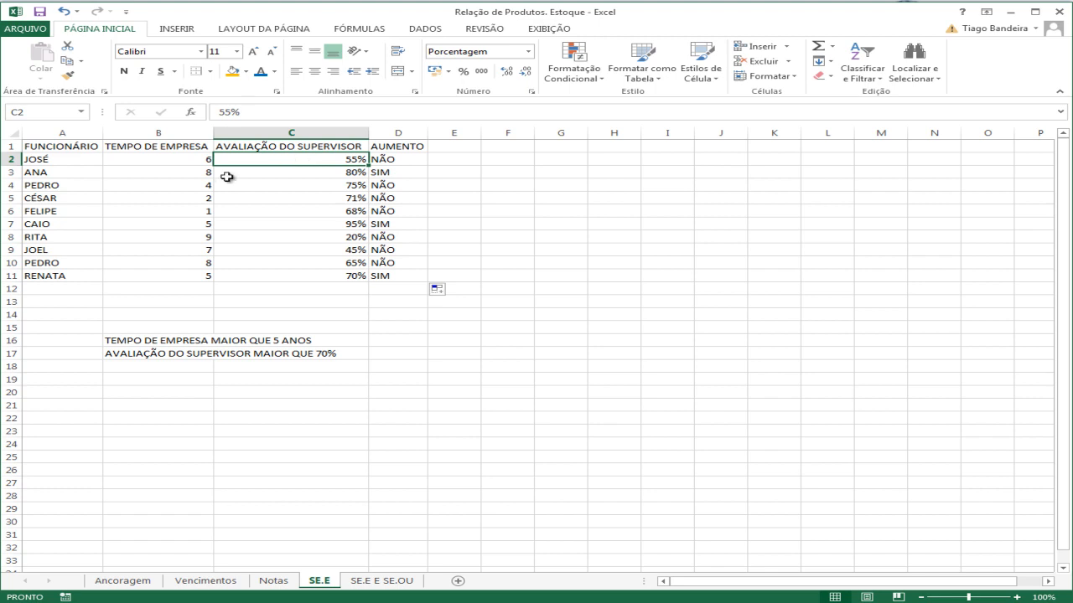
click(174, 159)
click(266, 161)
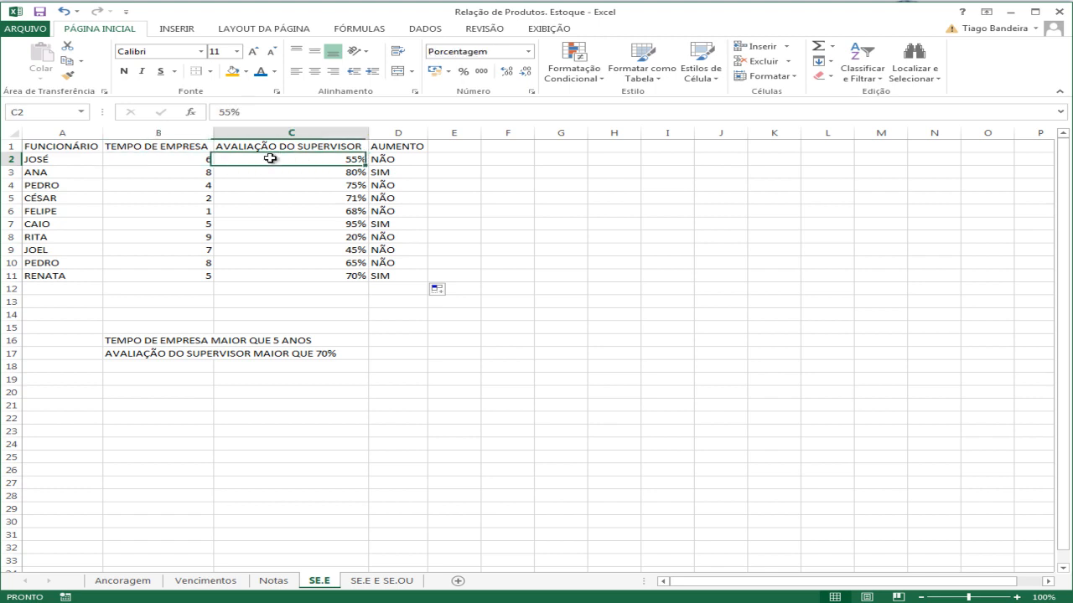
click(167, 162)
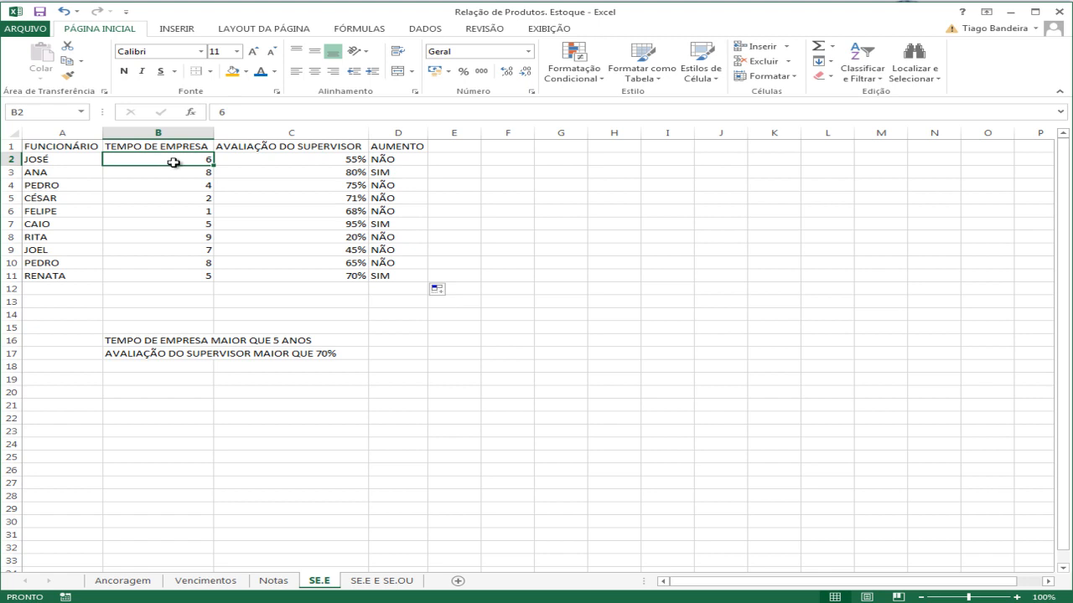
click(396, 159)
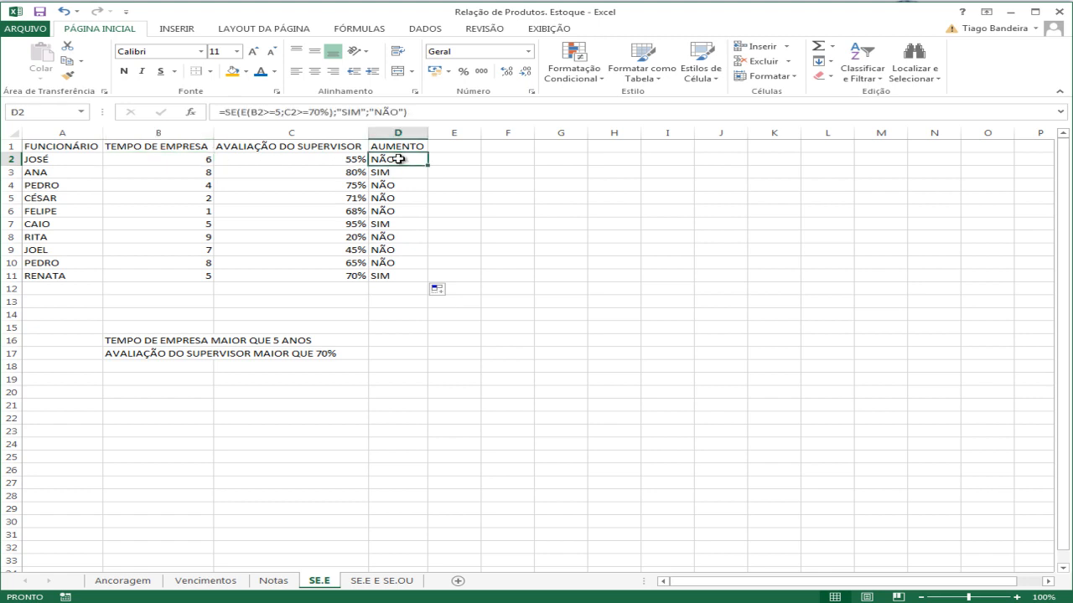
Reword the tenure criterion in B16 as "TEMPO DE EMPRESA MAIOR OU IGUAL QUE 5 ANOS".
double_click(112, 339)
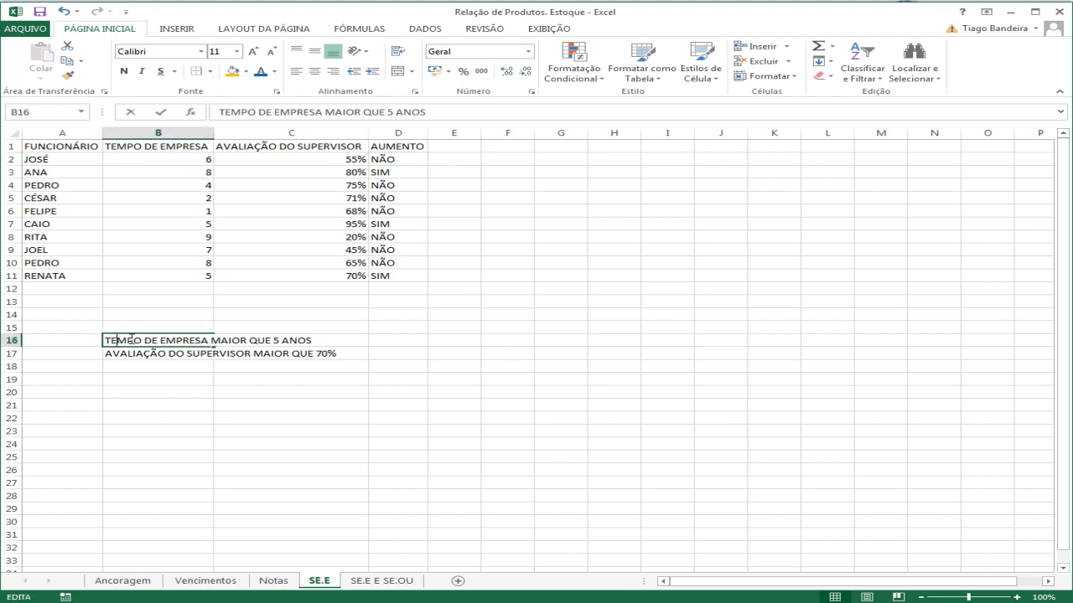
click(248, 341)
text(OU I)
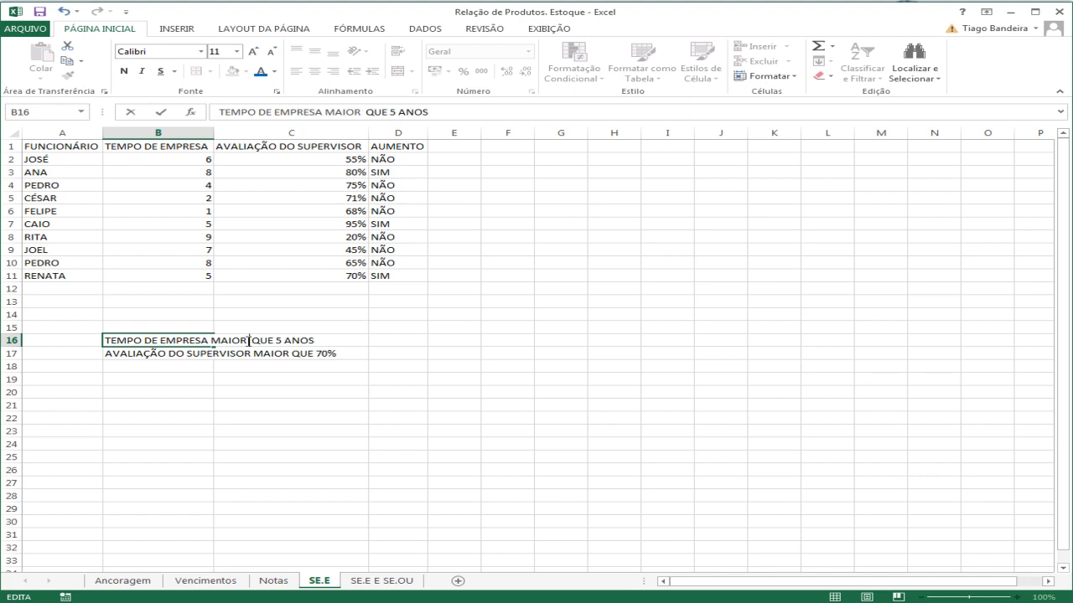
text(GUAL)
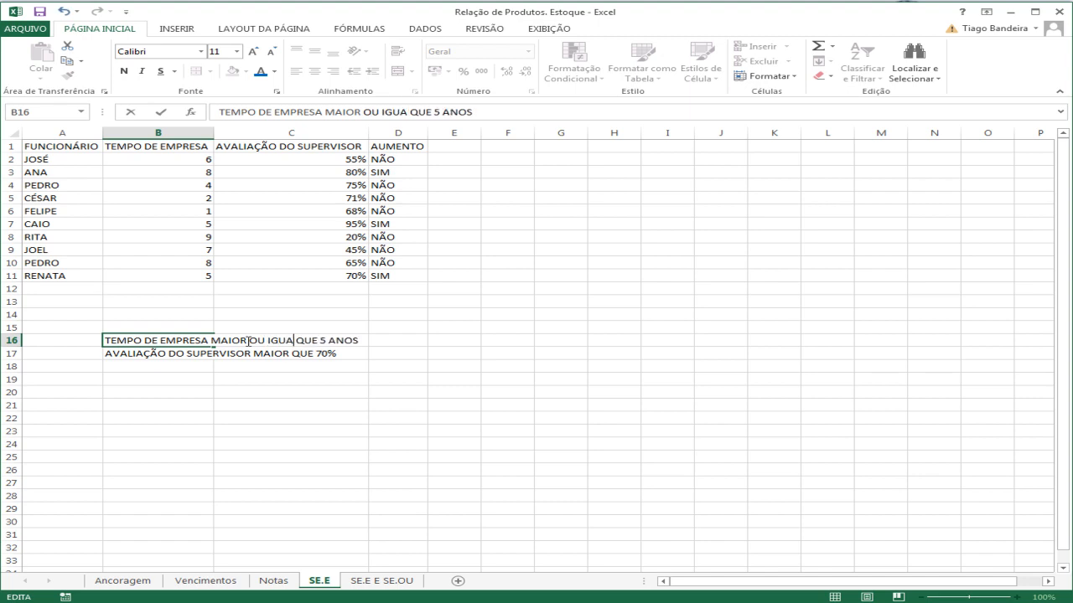
key(Return)
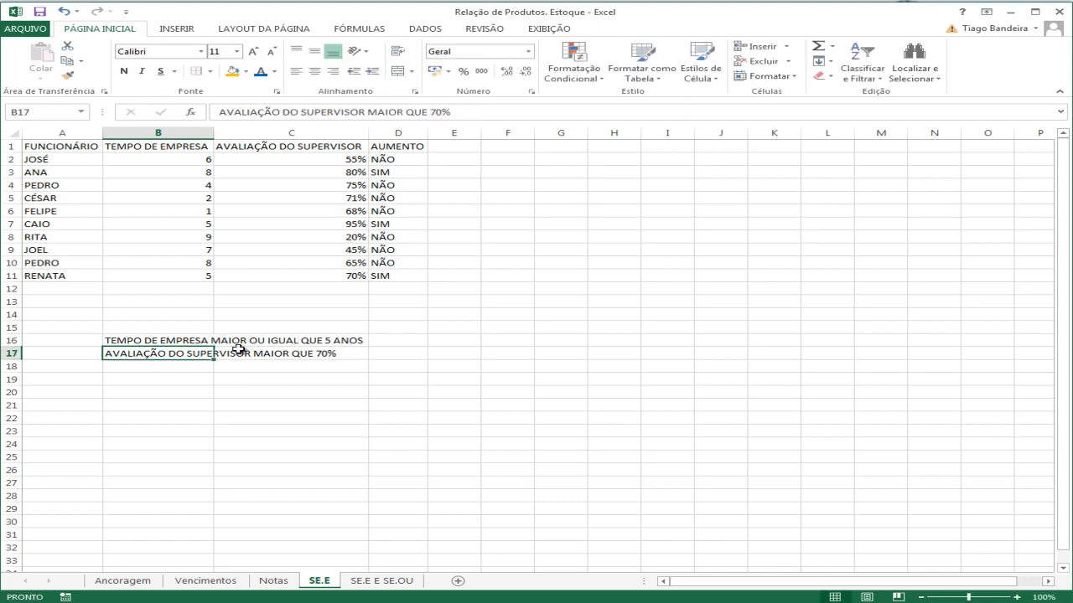
Reword the evaluation criterion in B17 as "AVALIAÇÃO DO SUPERVISOR MAIOR OU IGUAL QUE 70%".
double_click(144, 353)
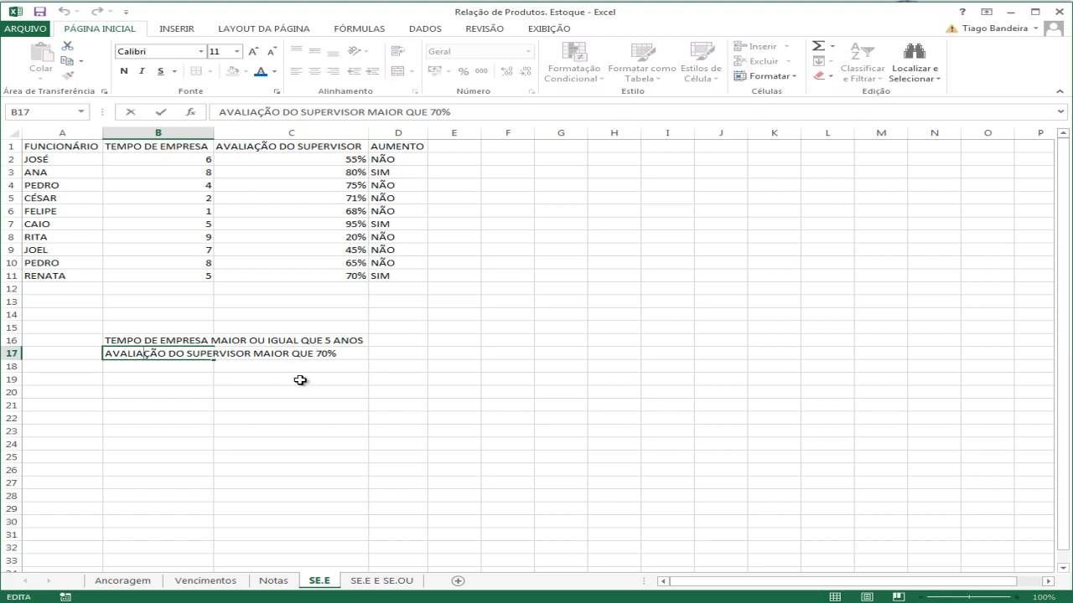
click(288, 356)
text(OU )
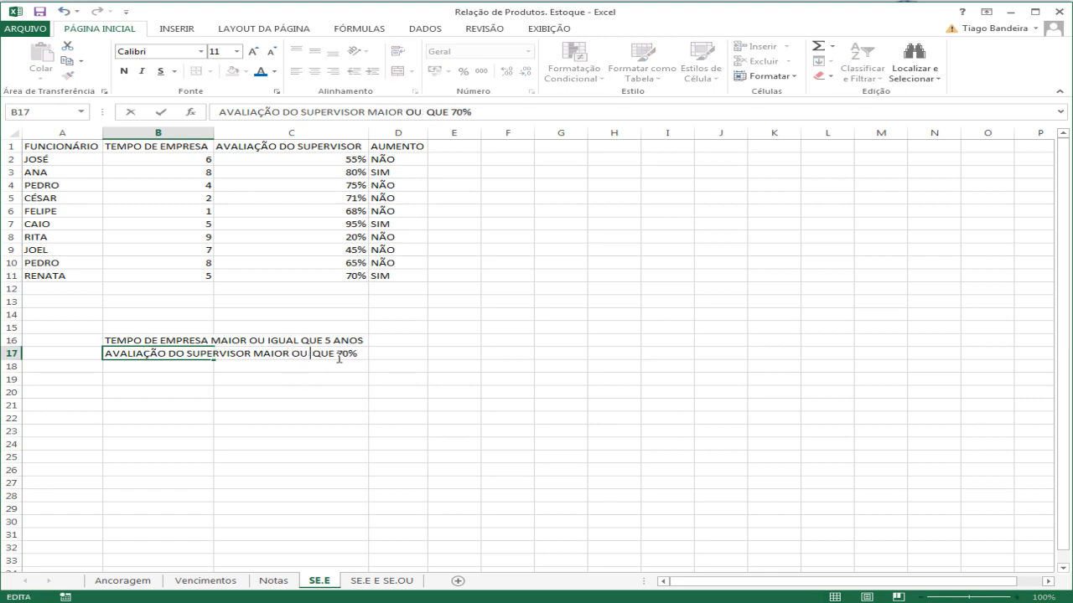
text(IGU )
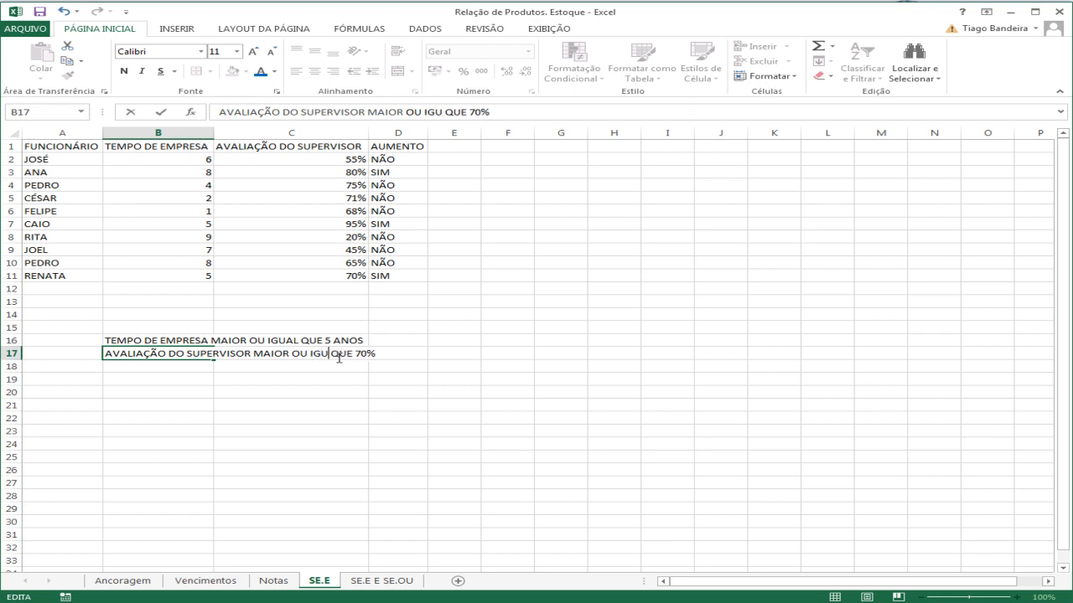
text(AL)
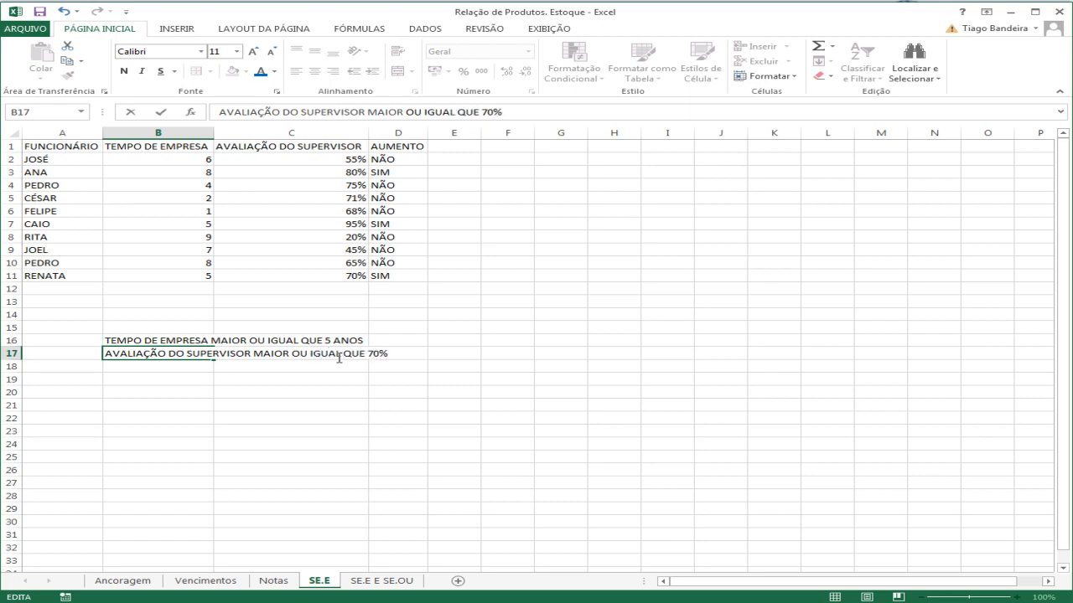
key(Return)
click(431, 391)
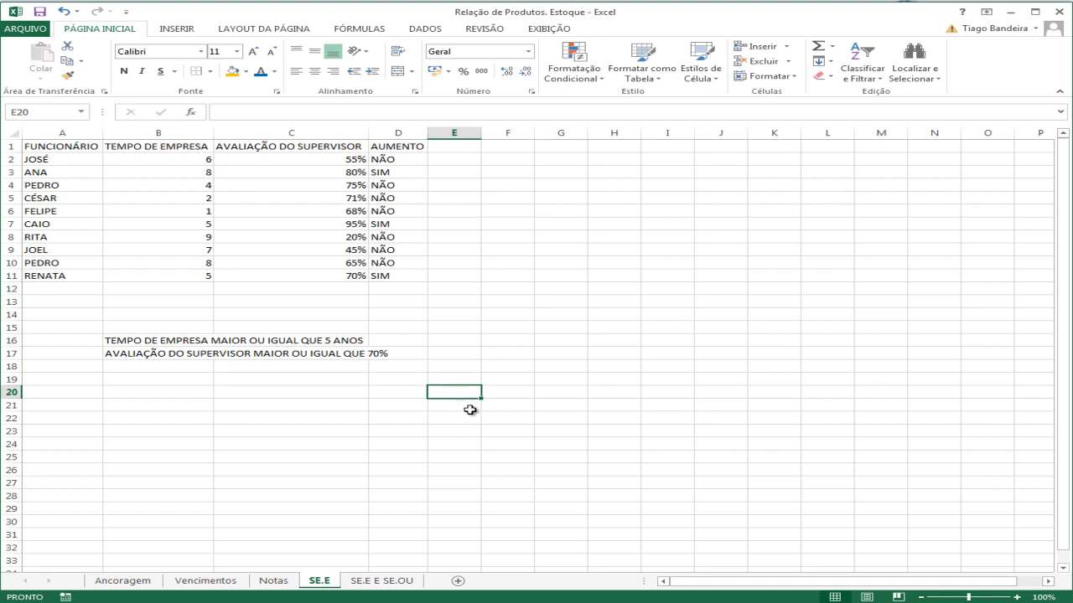
click(408, 159)
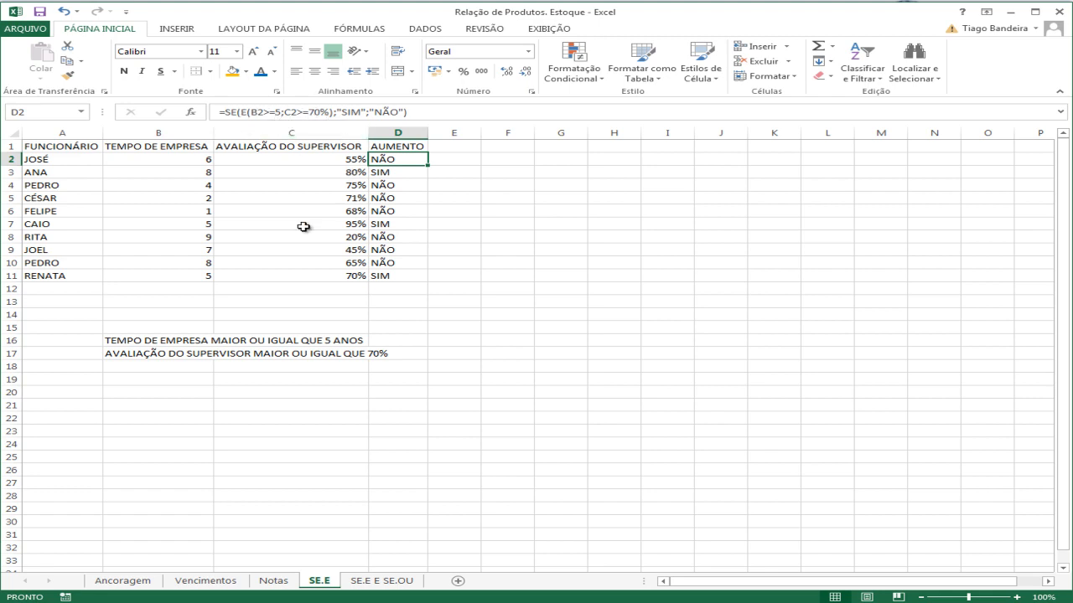
Switch to the SE.E E SE.OU sheet and examine the Vitórias and Empates values of Time 01 in the Função SE E table.
click(373, 581)
click(431, 371)
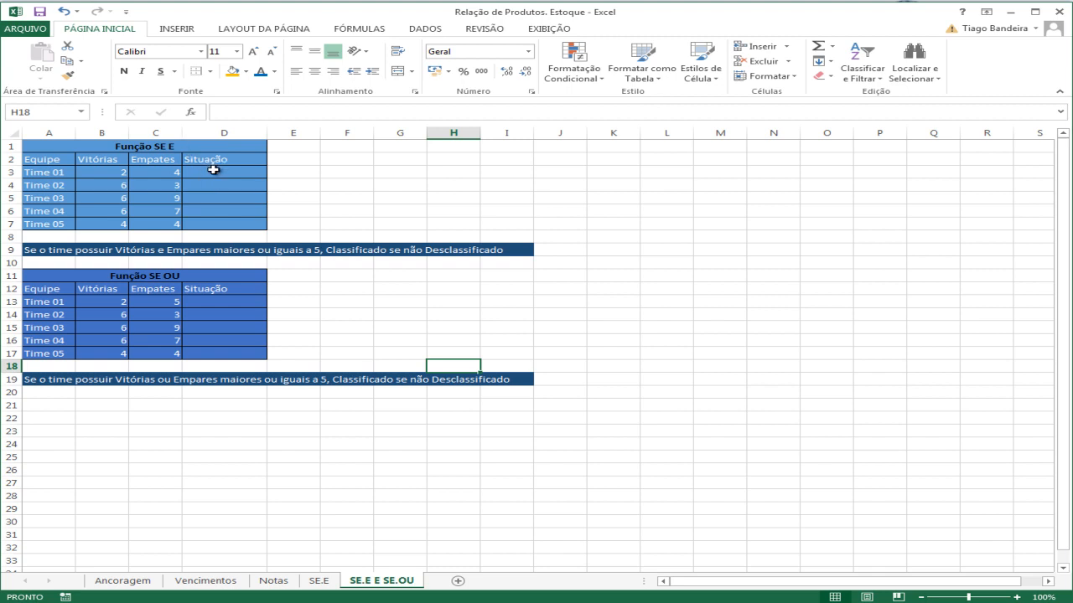
click(213, 172)
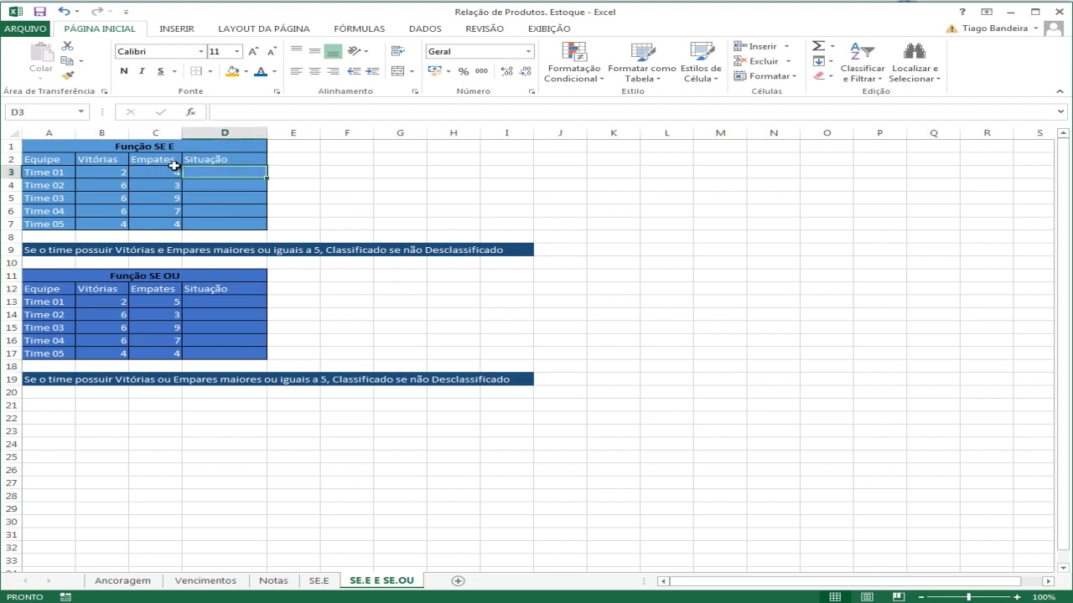
click(112, 171)
click(157, 172)
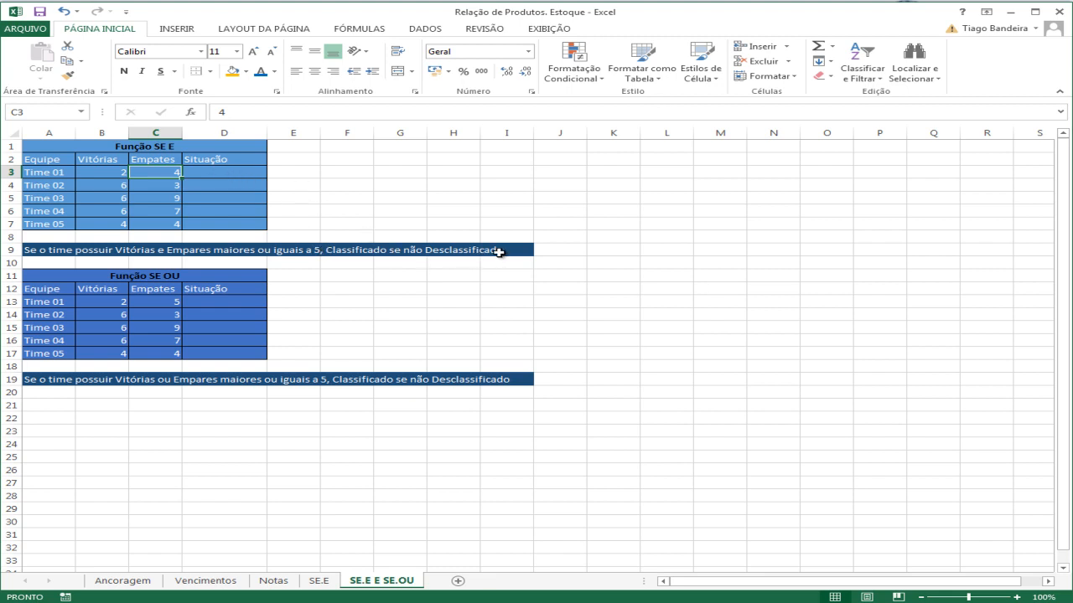
In D3, start an SE formula with a nested E function whose first condition is B3>=5.
click(225, 168)
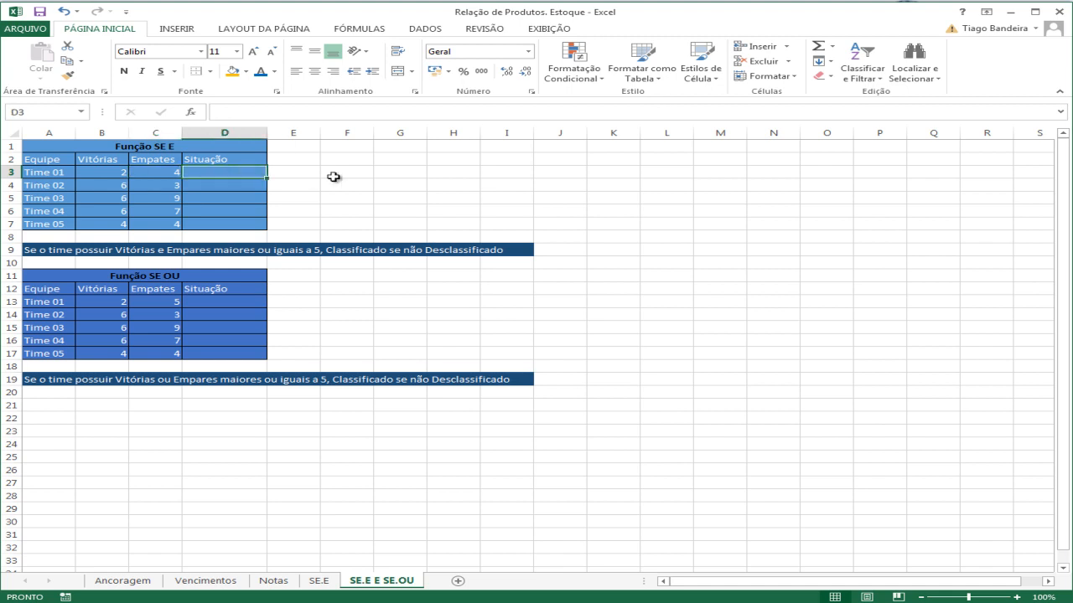
text(=SE)
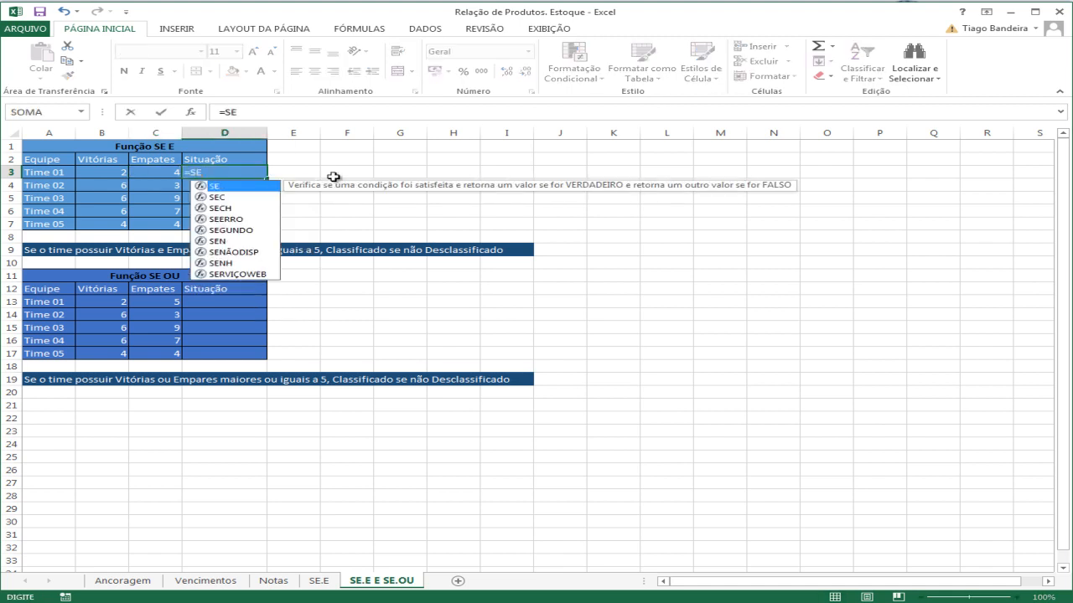
text(9)
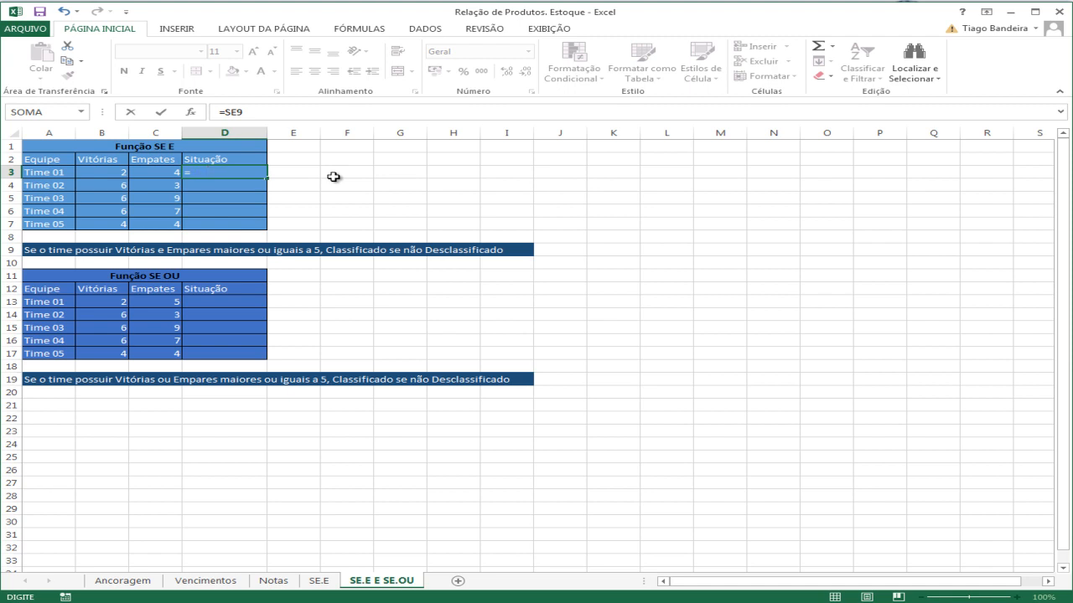
key(BackSpace)
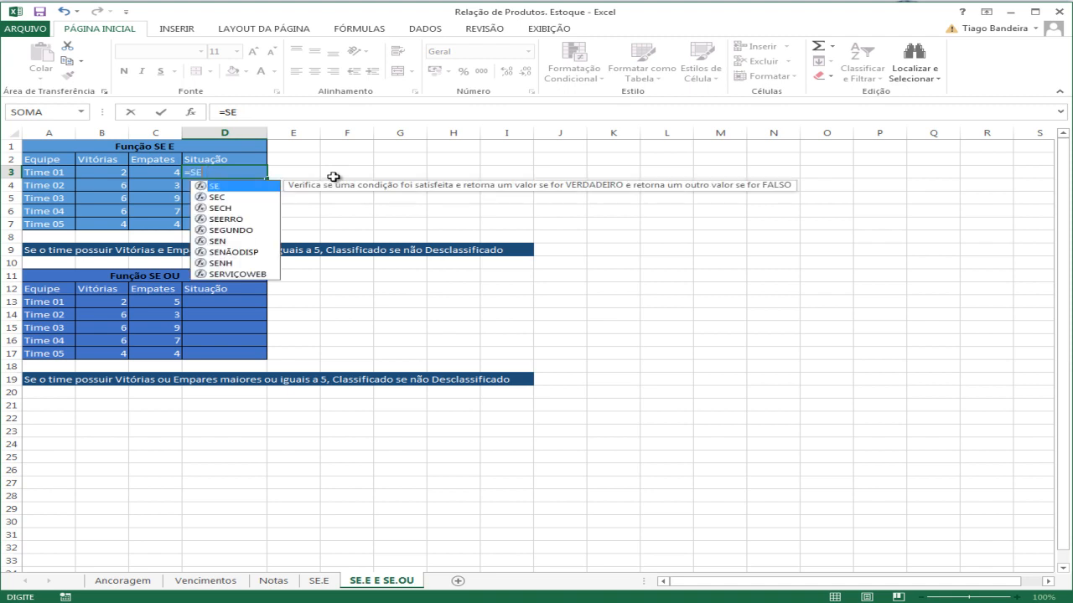
text(()
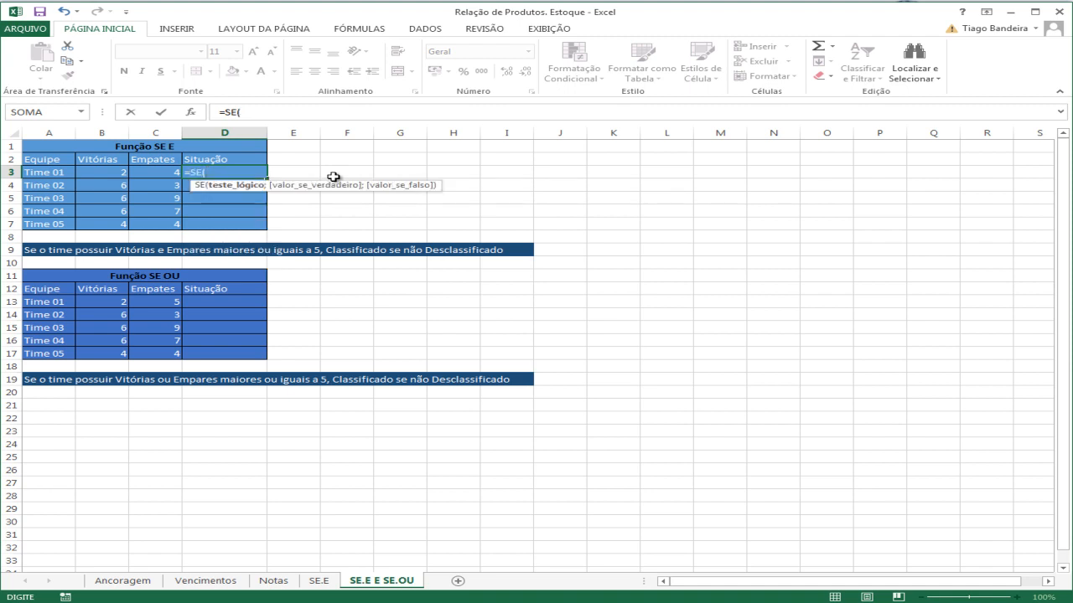
text(e)
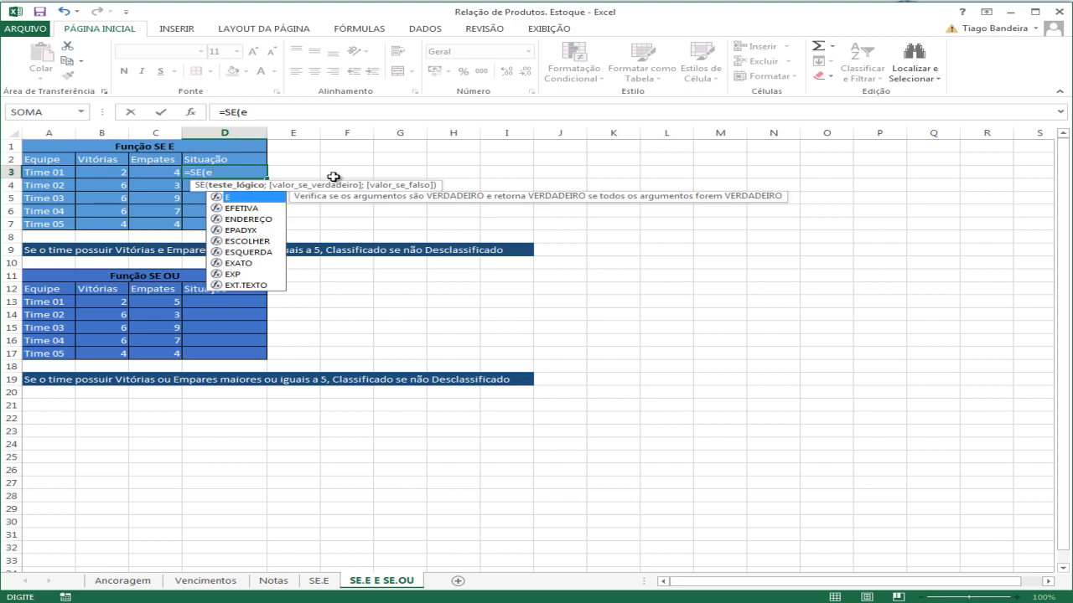
text(()
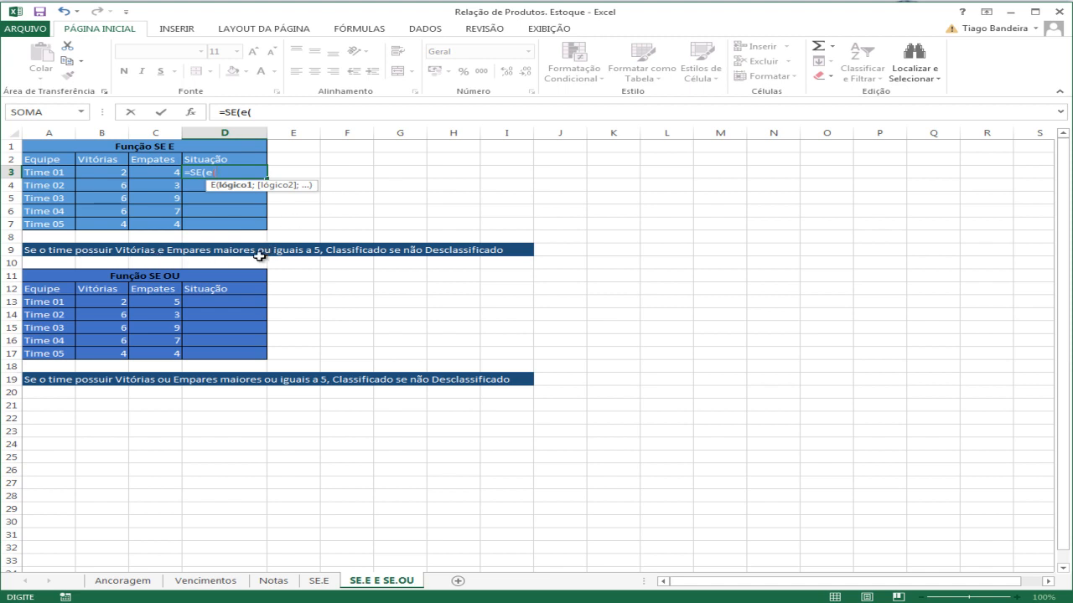
click(104, 170)
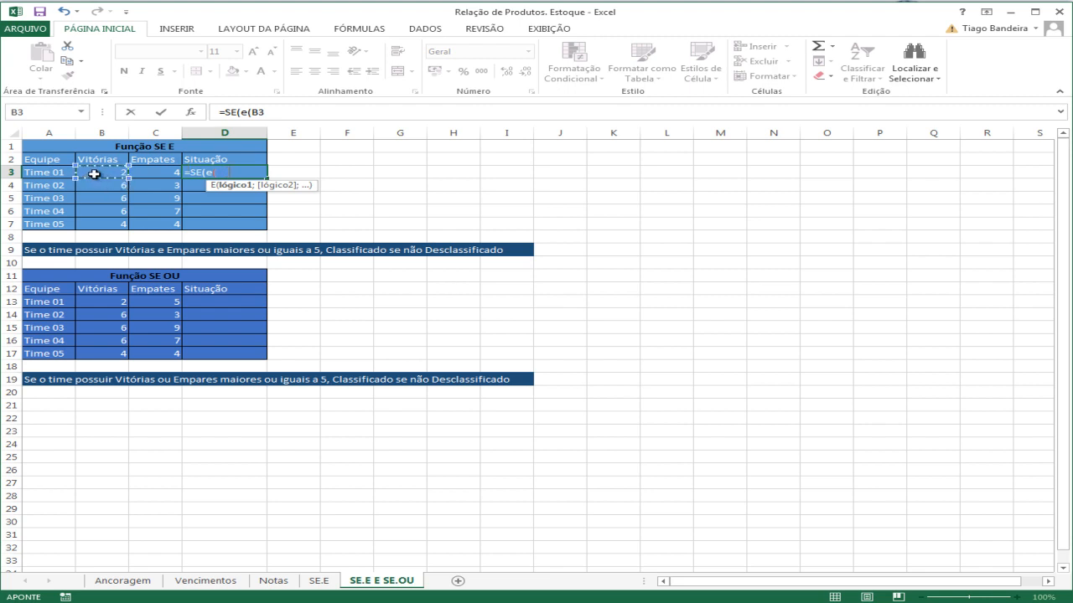
text(>)
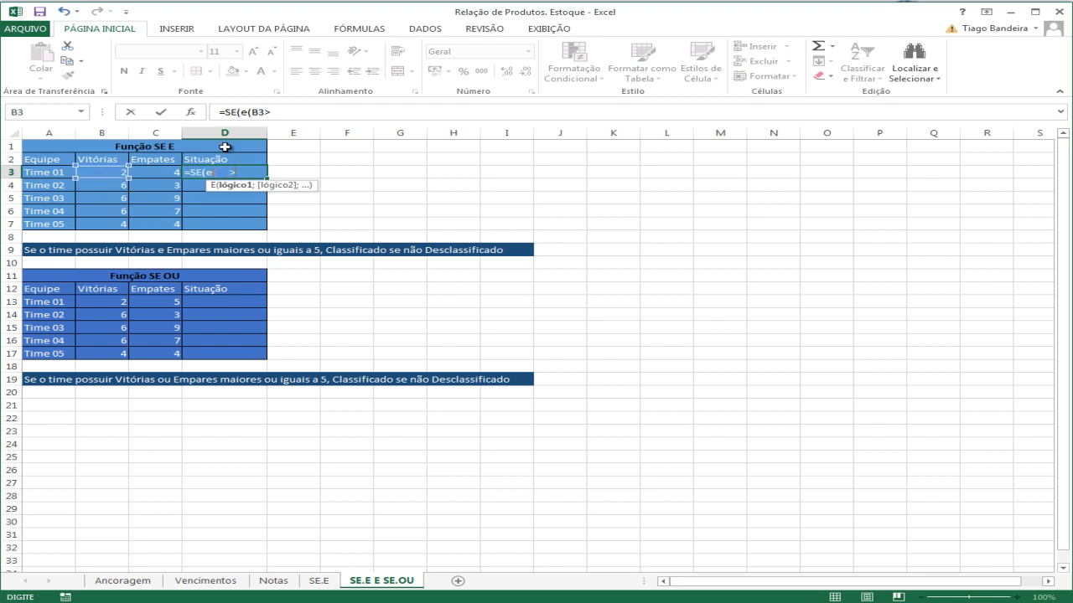
text(=5;)
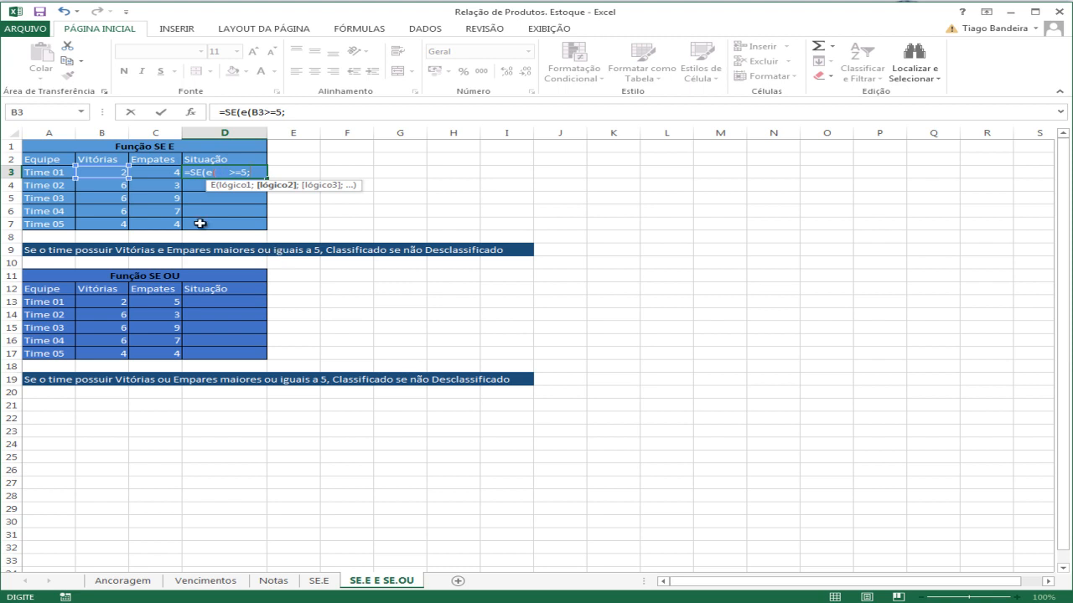
Add C3>=5 as the second condition of the E function in D3 and close the logical test.
click(168, 171)
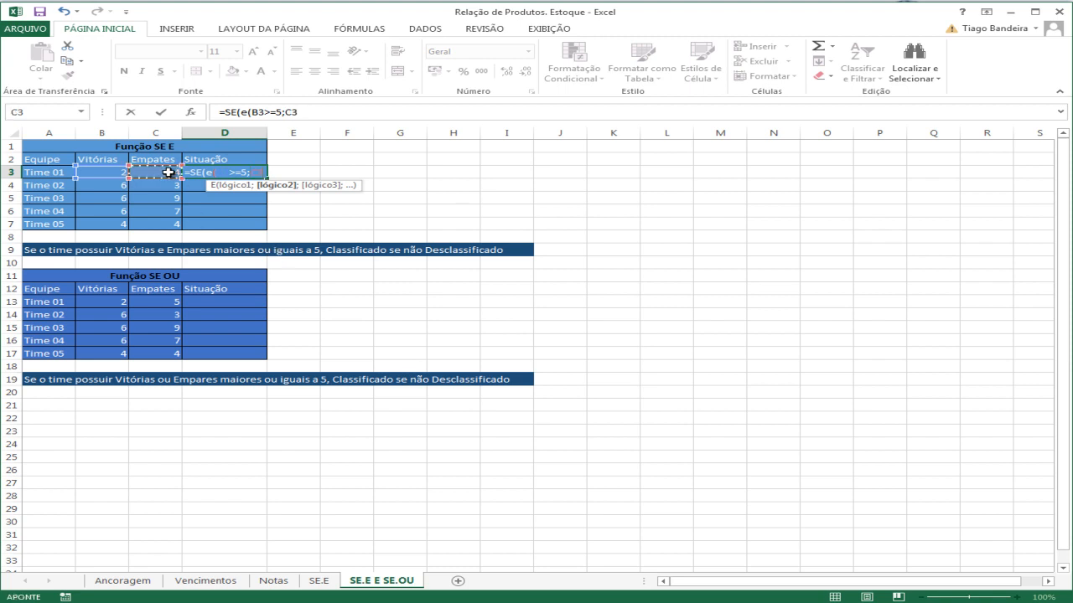
text(;)
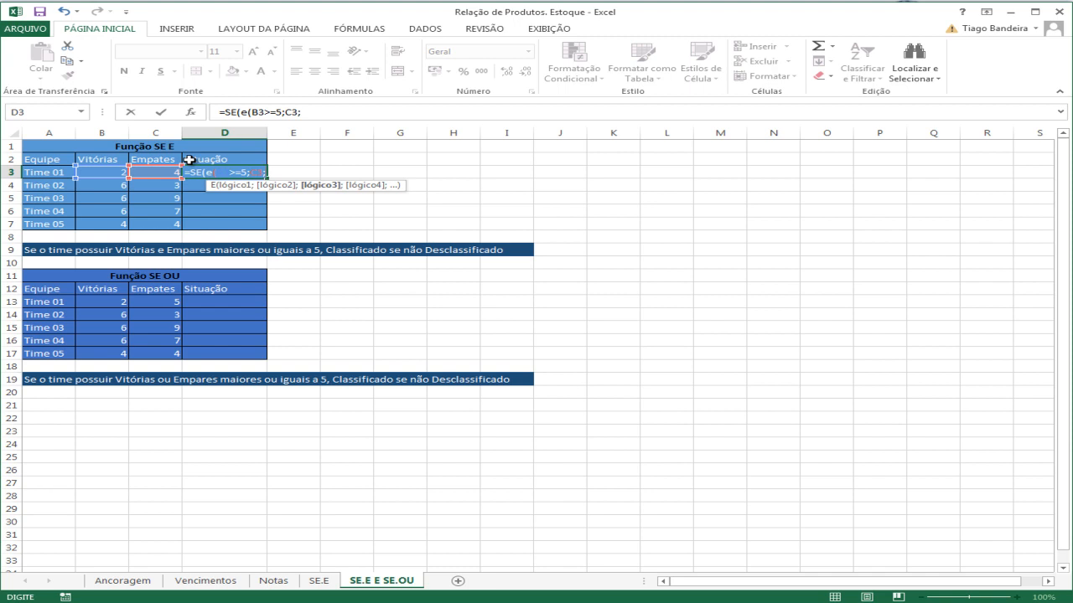
key(BackSpace)
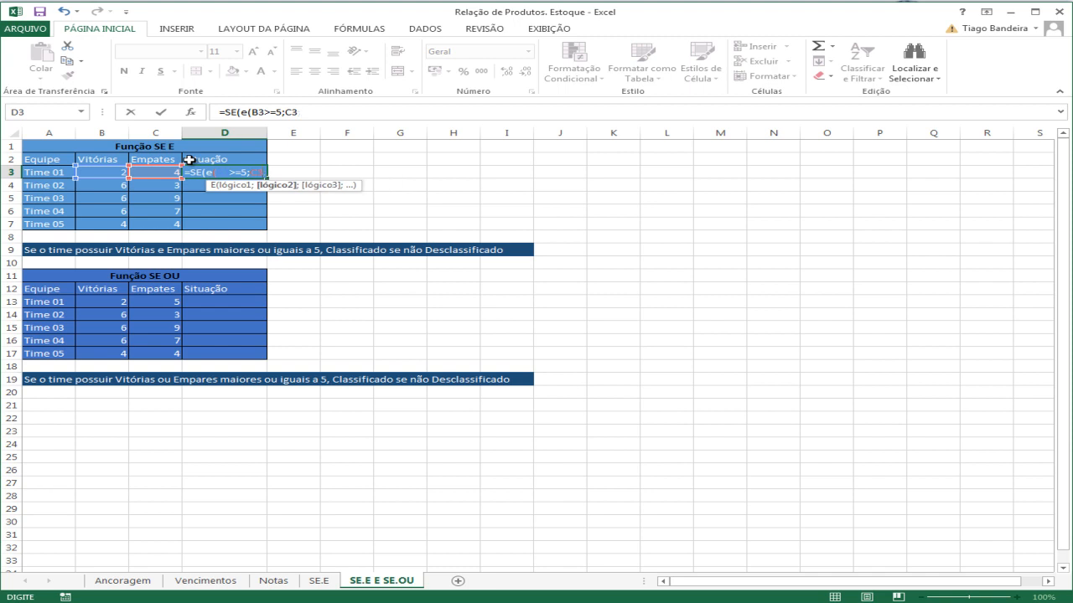
text(>=5)
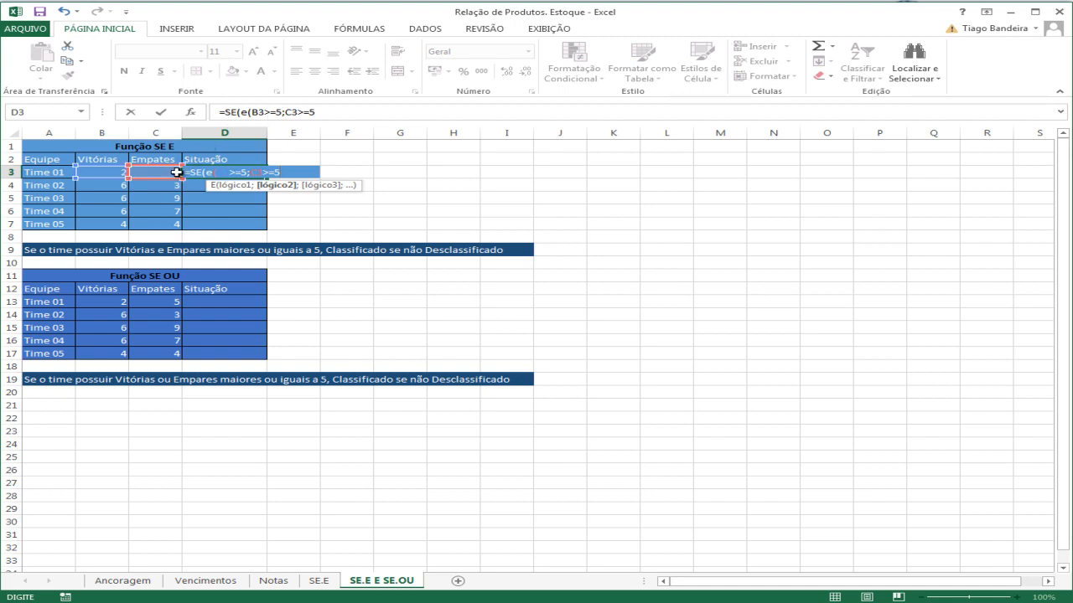
click(321, 112)
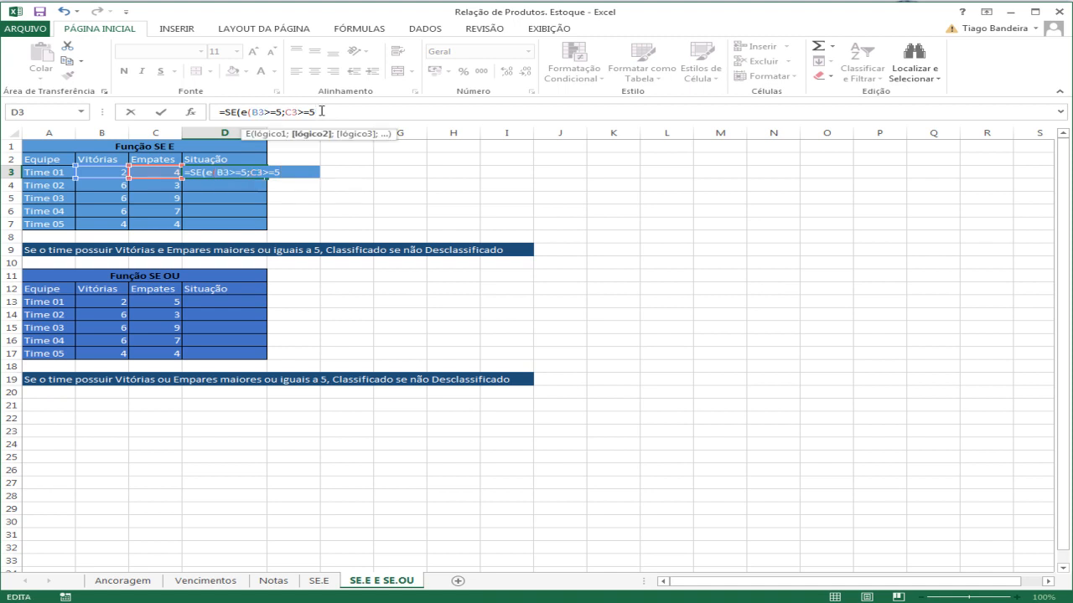
text();)
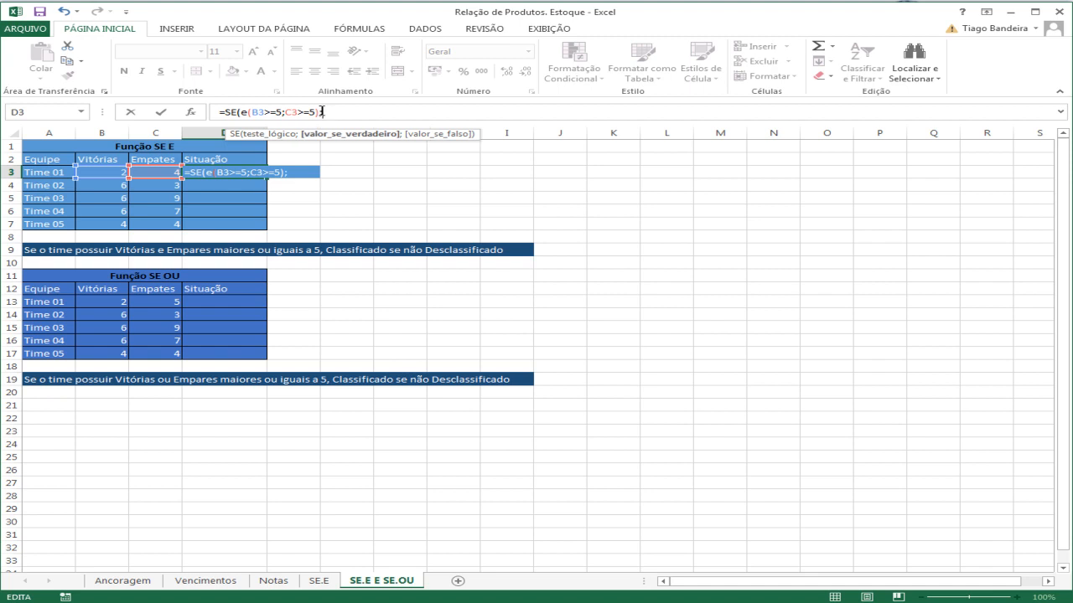
Complete the D3 formula with "Classificado" as the true value and "Desclassificado" as the false value, and enter it.
text("cLA)
key(BackSpace)
key(BackSpace)
key(BackSpace)
text(Classi)
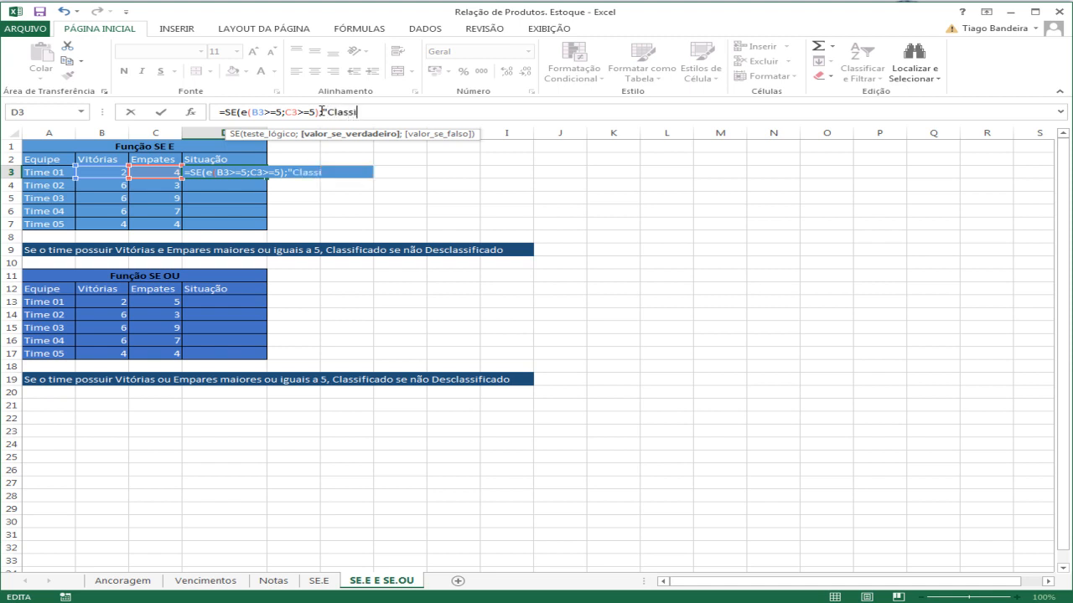
text(ficado";")
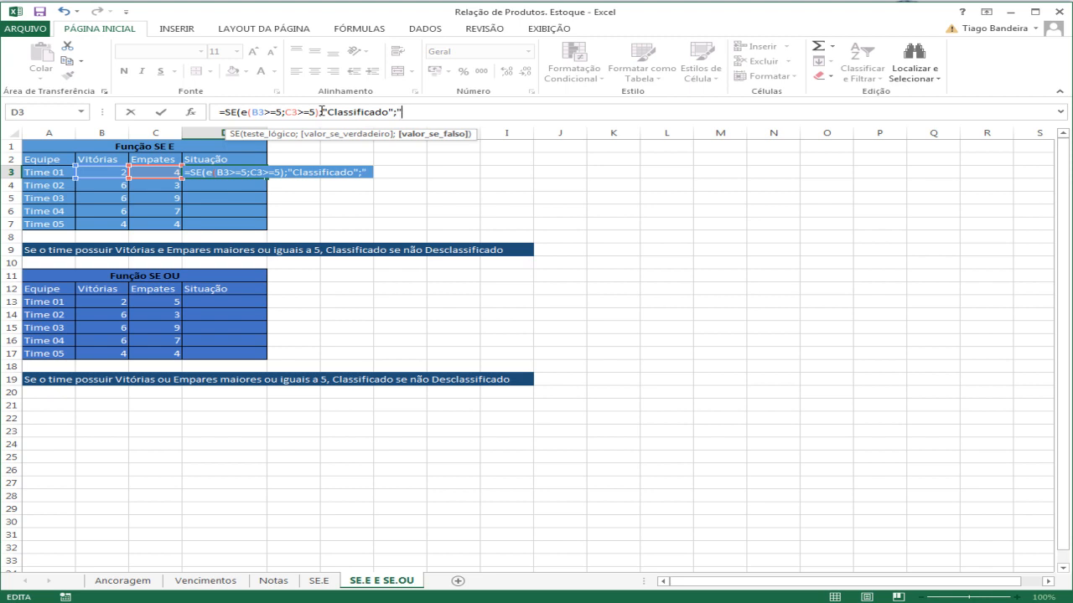
text(D)
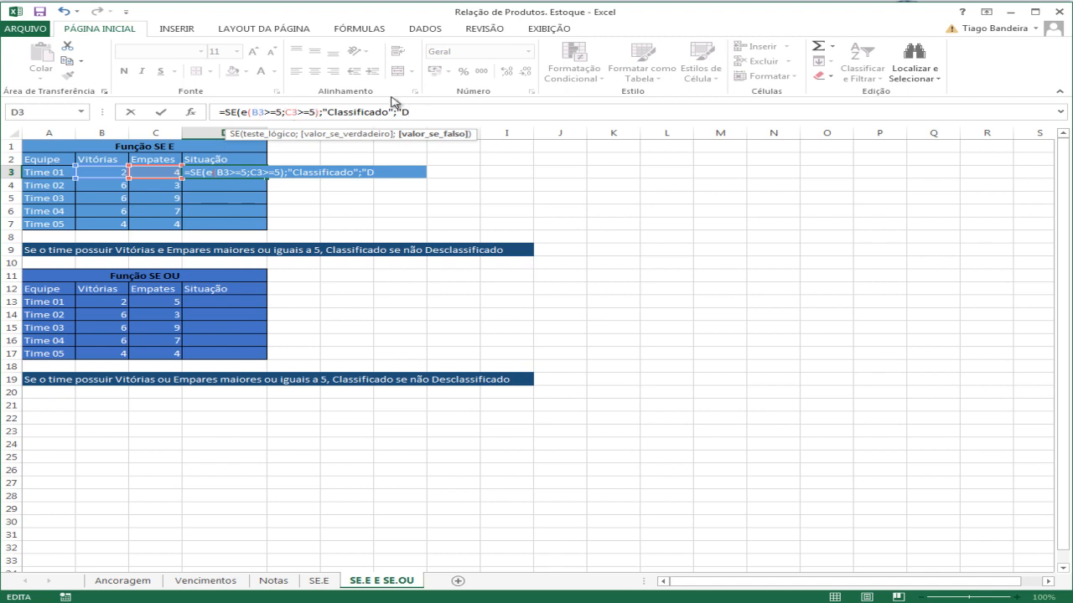
text(esclassificado)
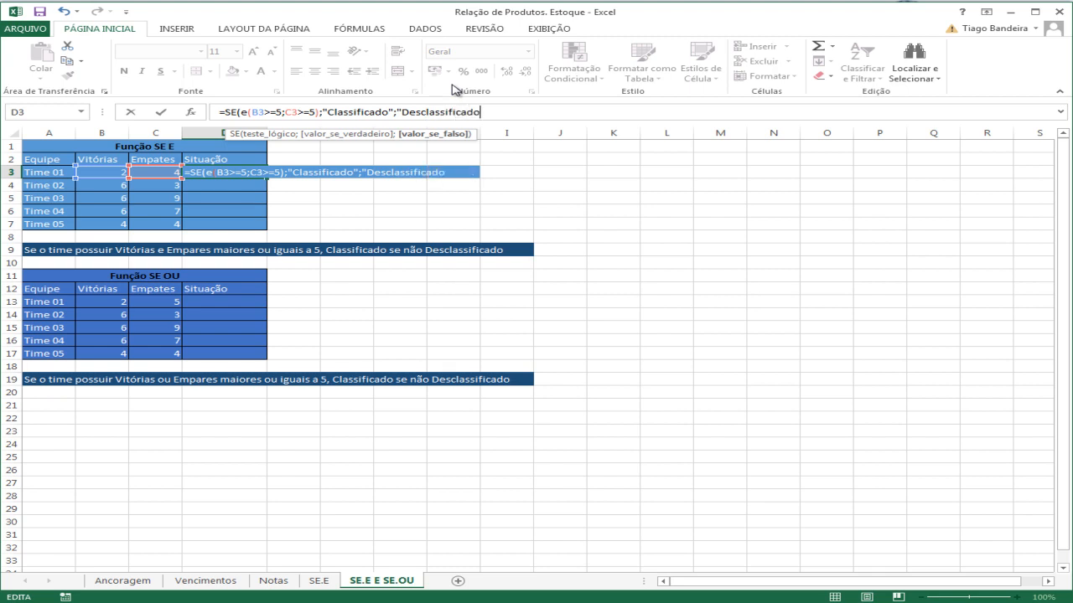
text("))
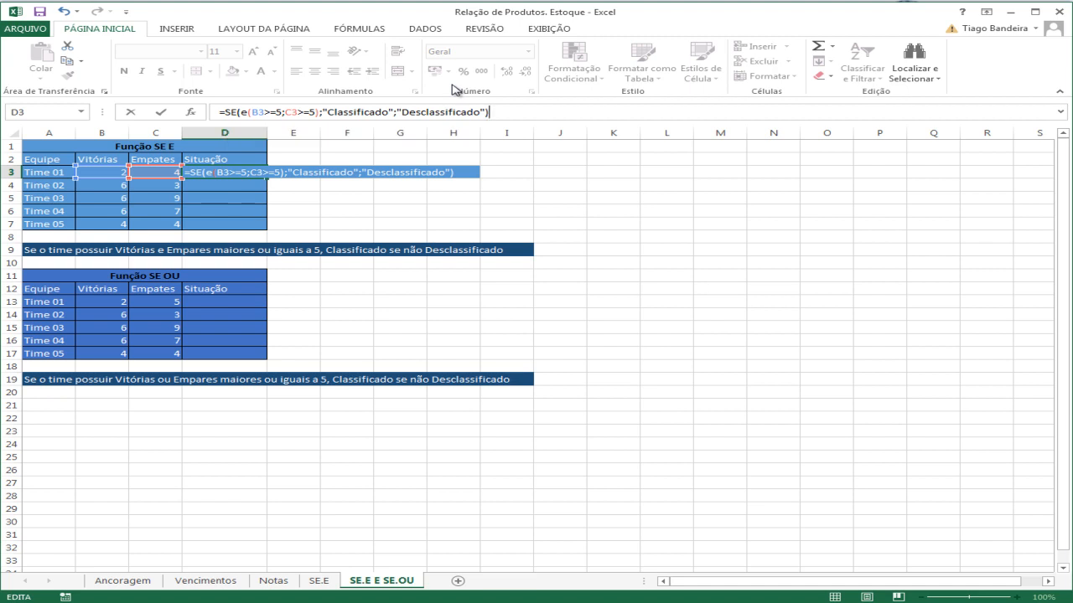
key(Return)
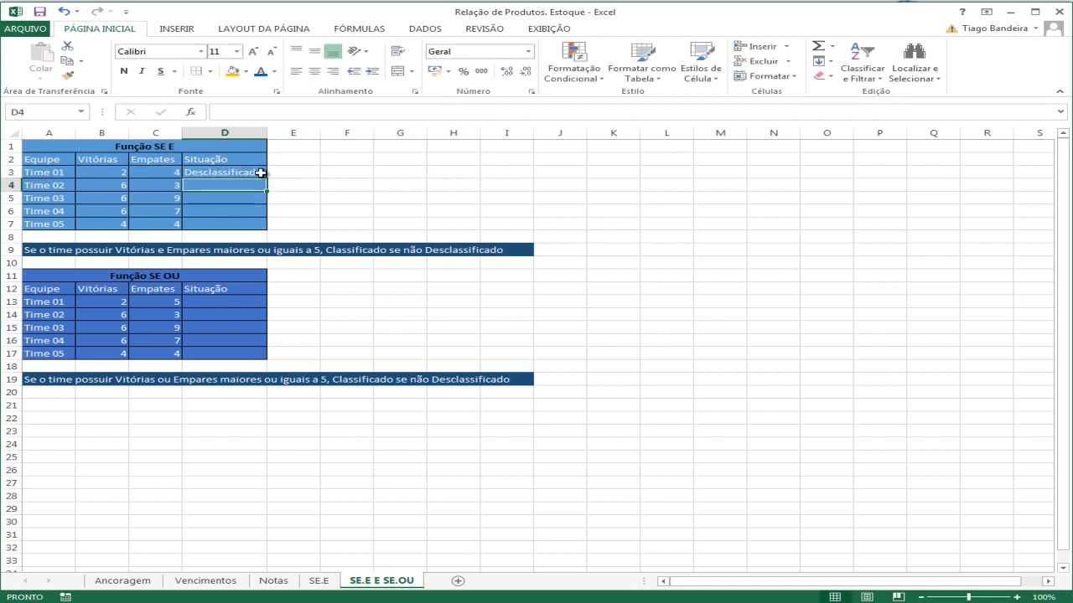
Check the D3 formula and its result against the Vitórias and Empates of Time 01 in row 3.
click(252, 173)
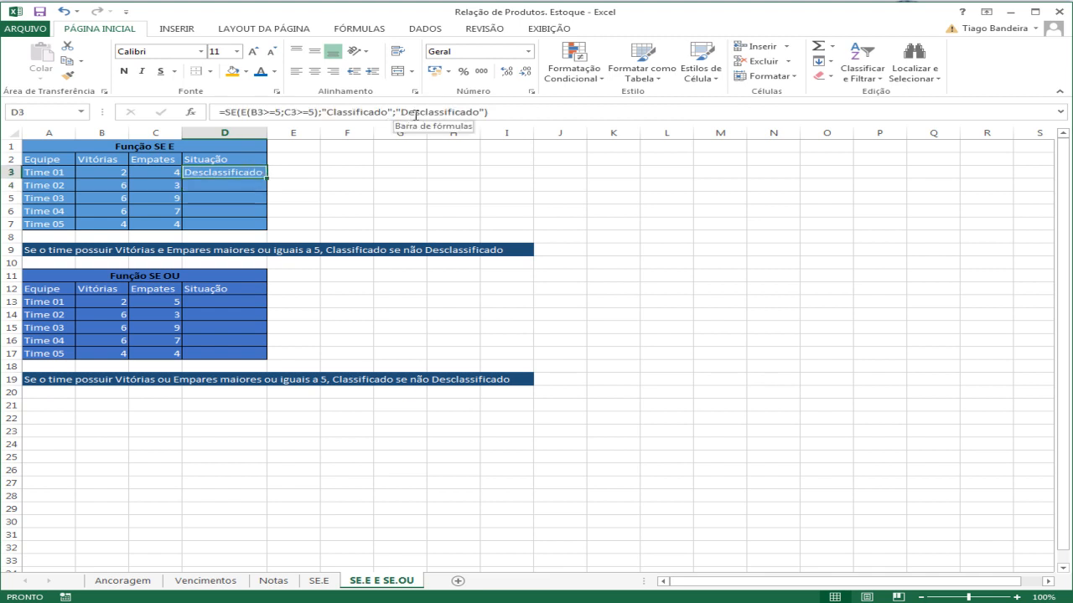
click(110, 172)
click(163, 174)
click(111, 173)
click(153, 172)
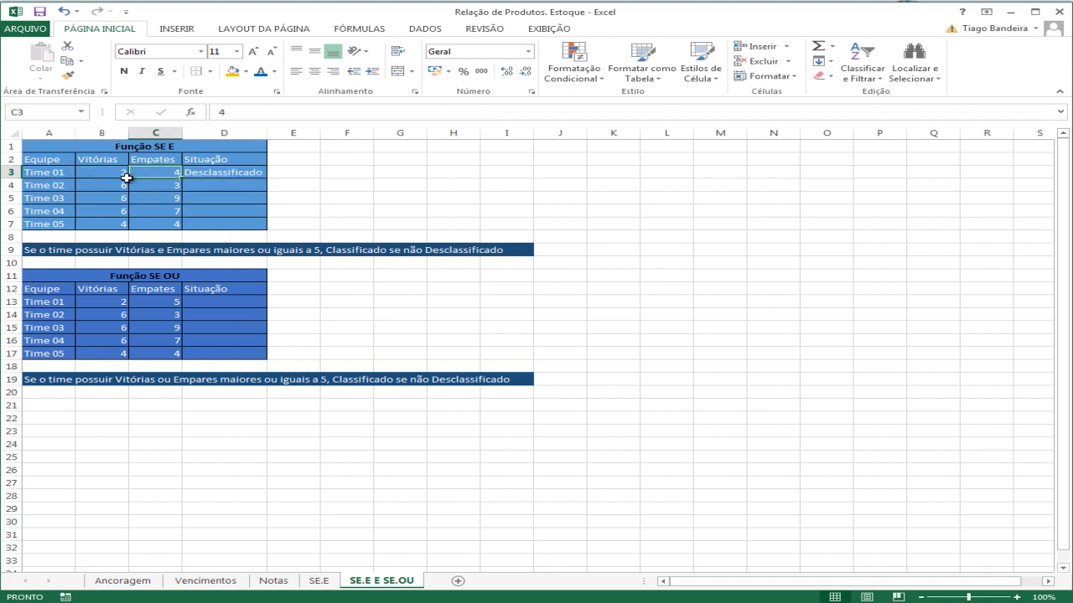
Change Time 01 in the Função SE E table to 6 Vitórias and 5 Empates.
click(111, 173)
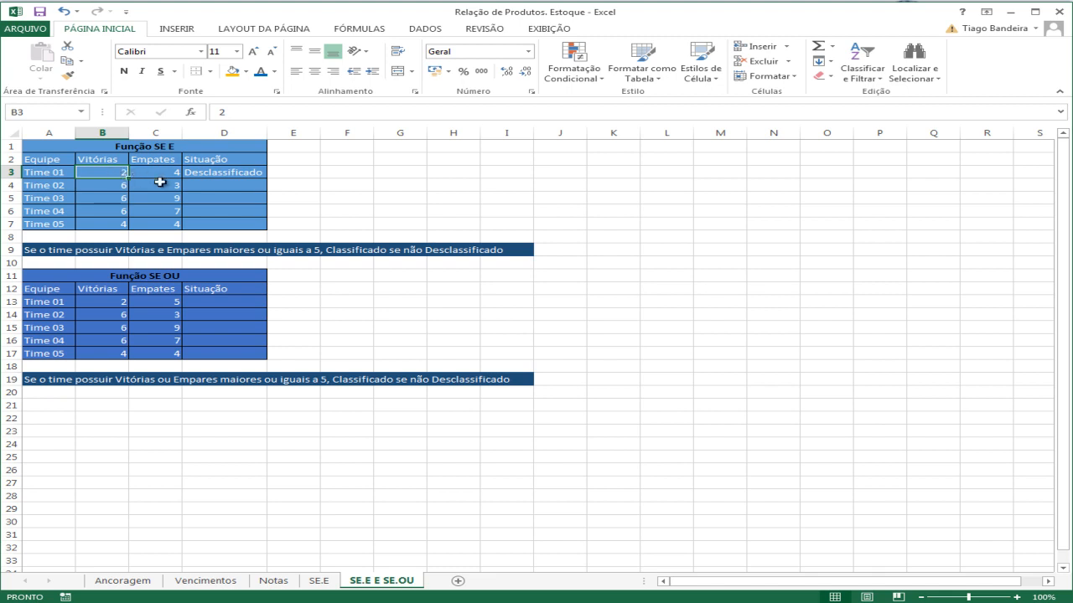
text(6)
key(Return)
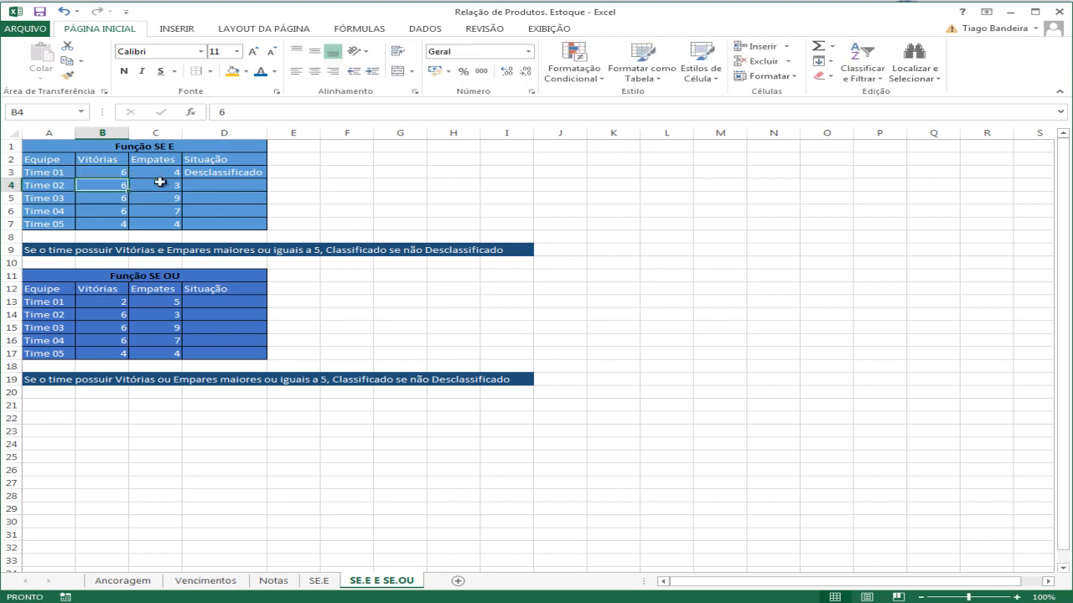
key(Up)
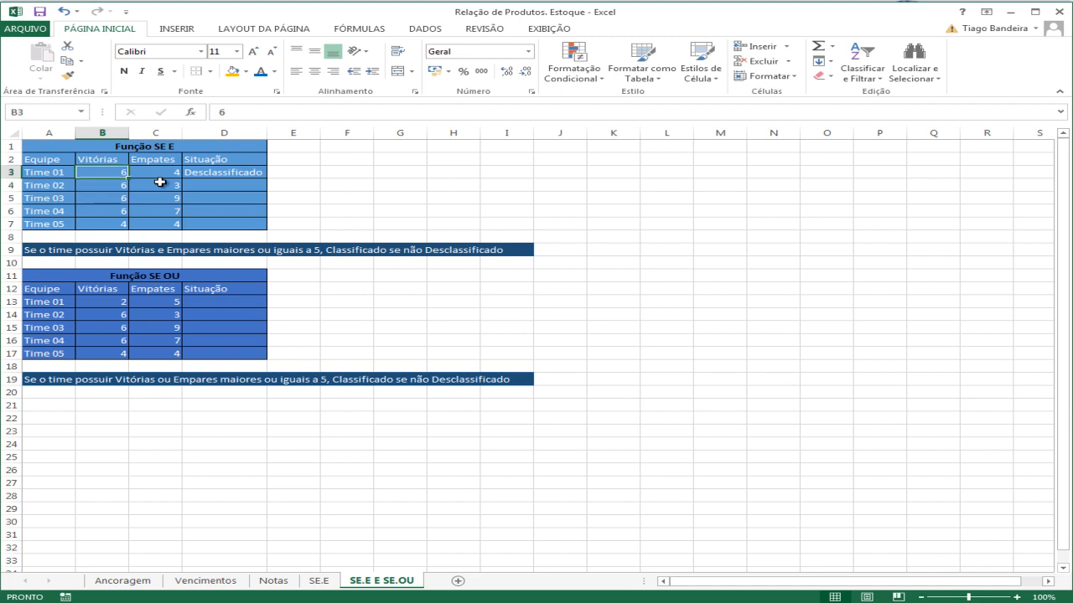
key(Right)
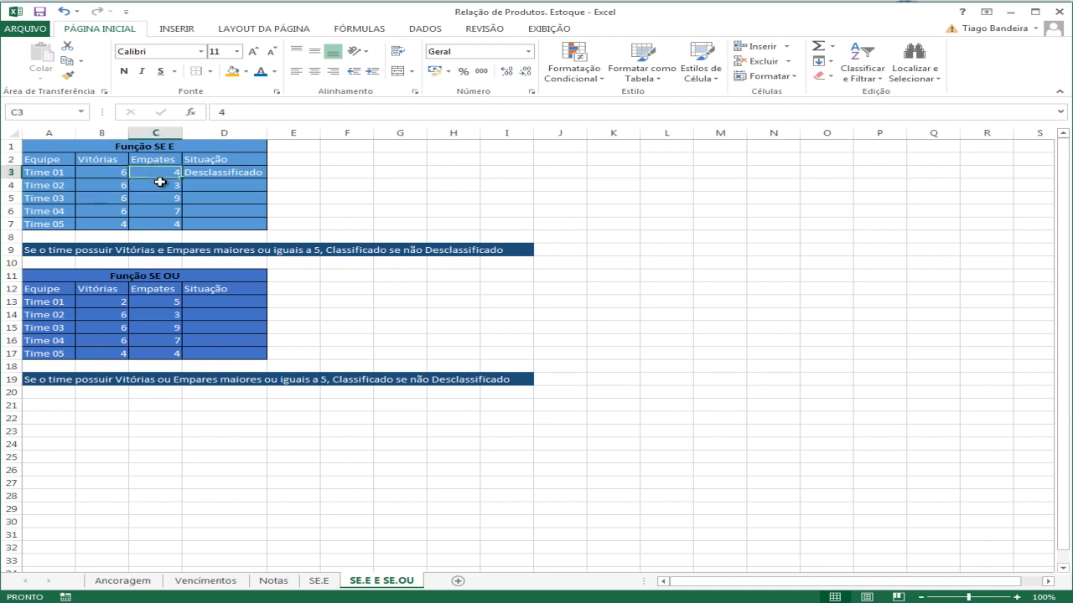
text(5)
key(Return)
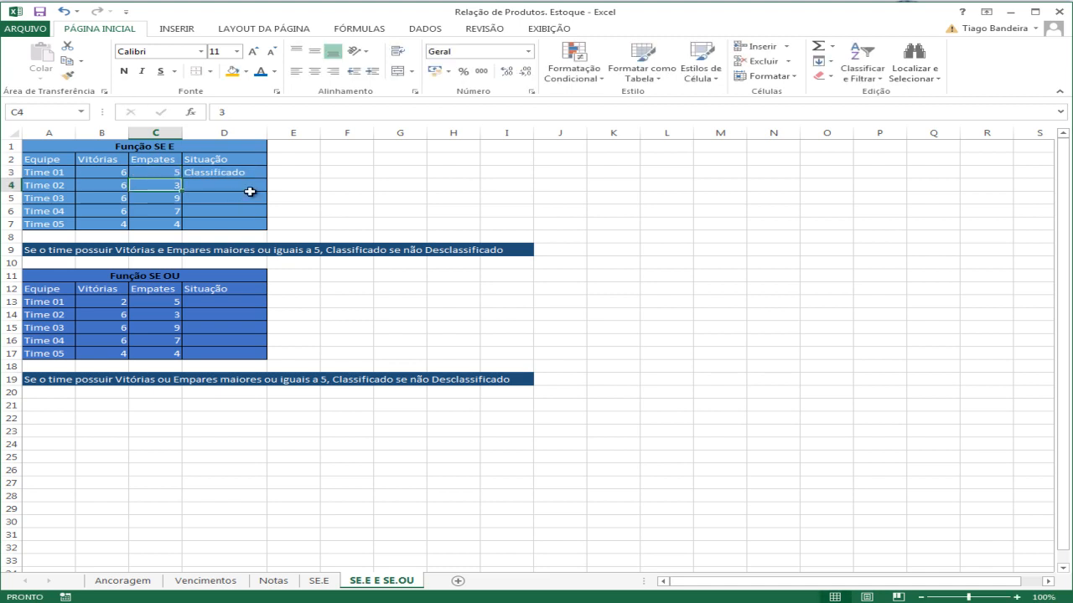
Copy the D3 formula down through D7 to fill the Situação column for all teams in the Função SE E table.
click(237, 173)
drag(266, 180, 268, 227)
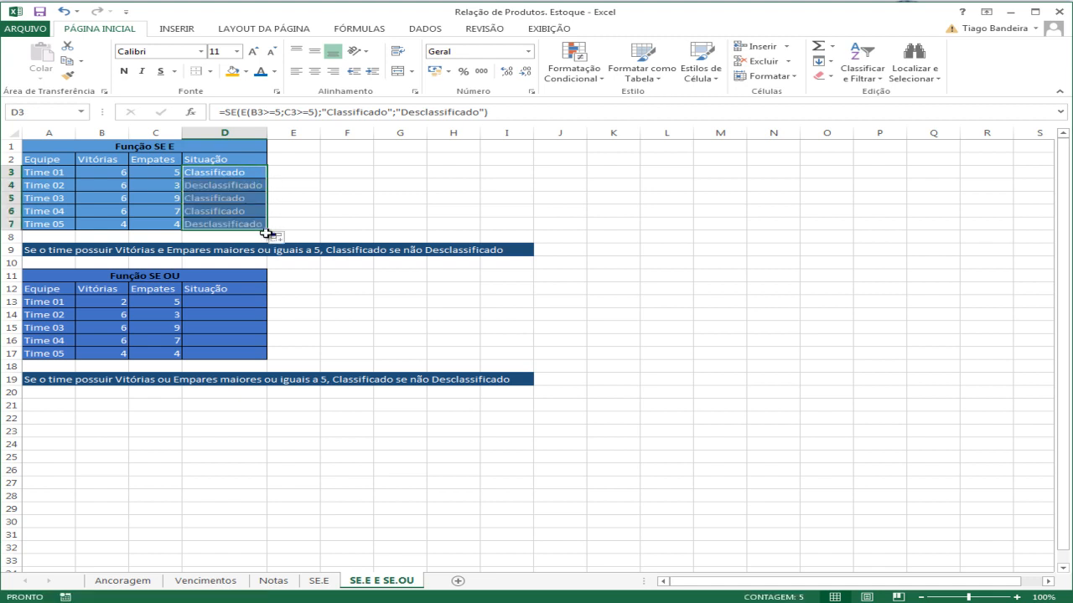
click(325, 216)
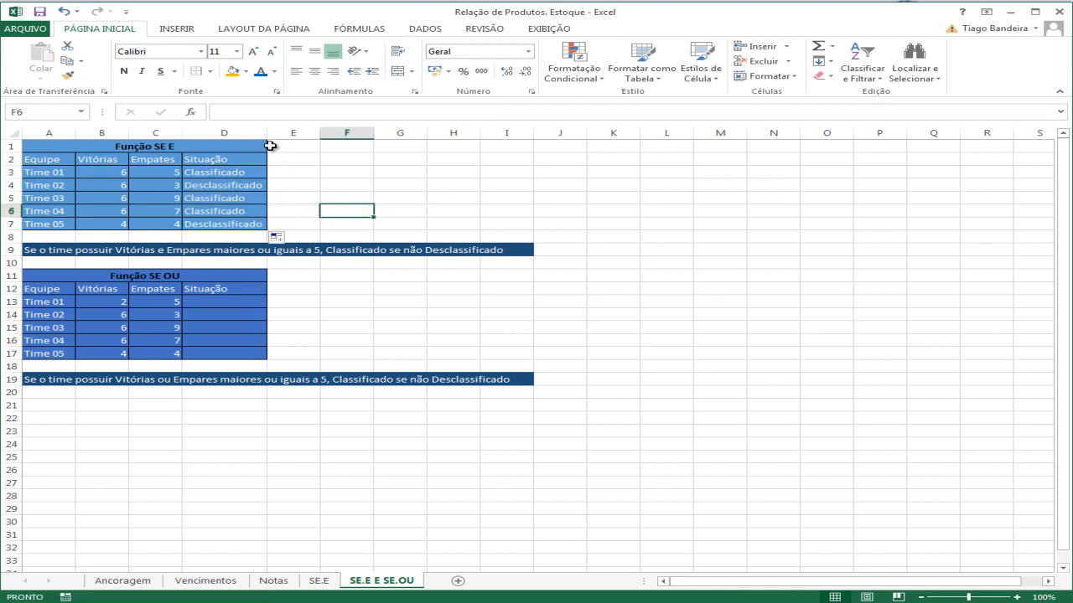
drag(267, 136, 267, 136)
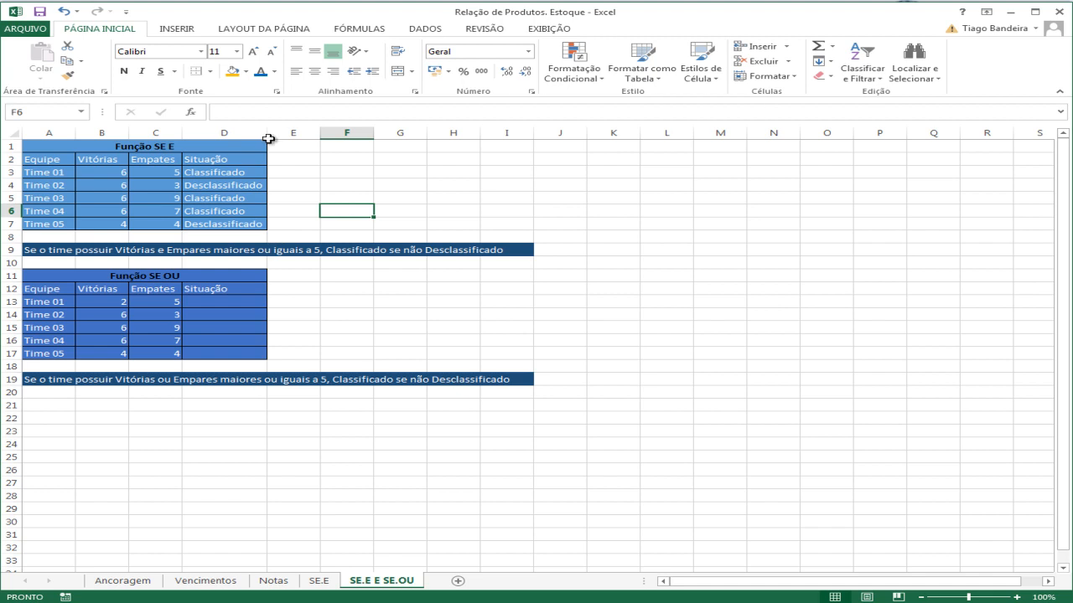
click(353, 188)
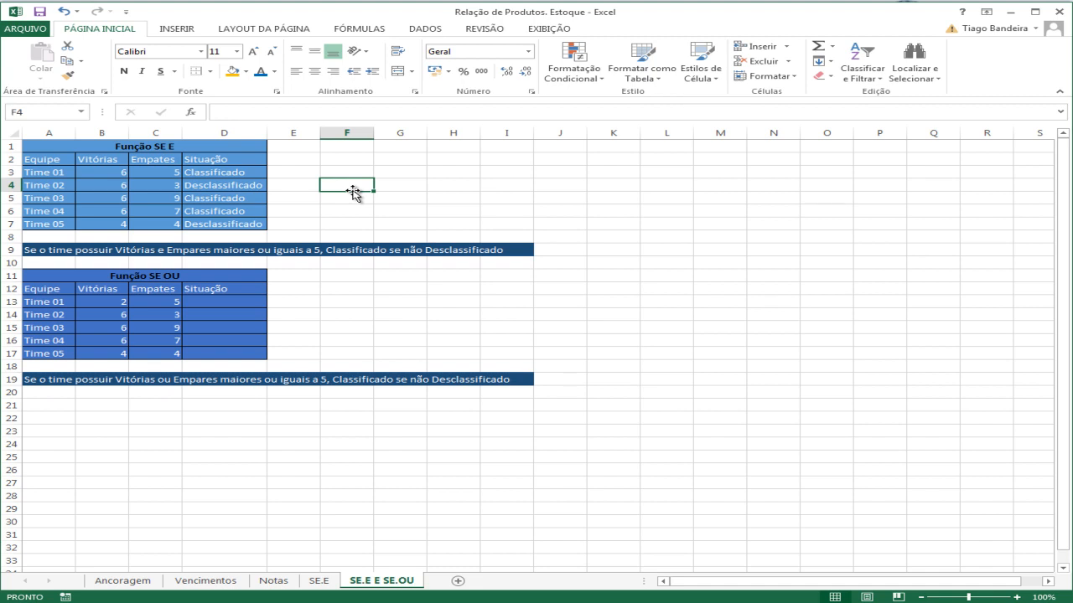
Examine the empty Situação cell and the Vitórias and Empates values of Time 01 in the Função SE OU table.
click(227, 303)
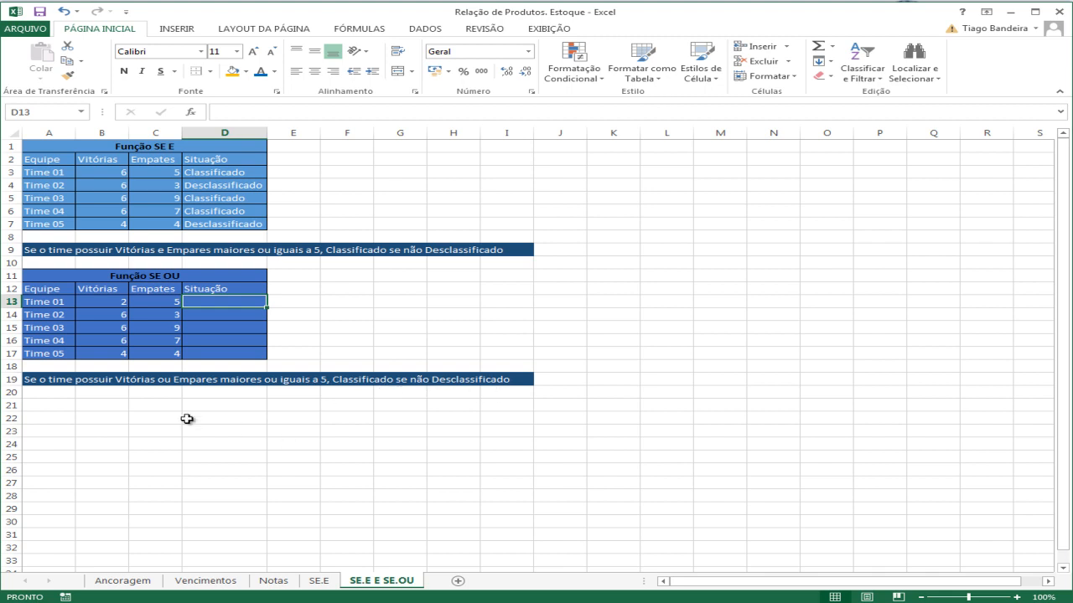
click(147, 302)
click(109, 303)
click(160, 306)
click(109, 302)
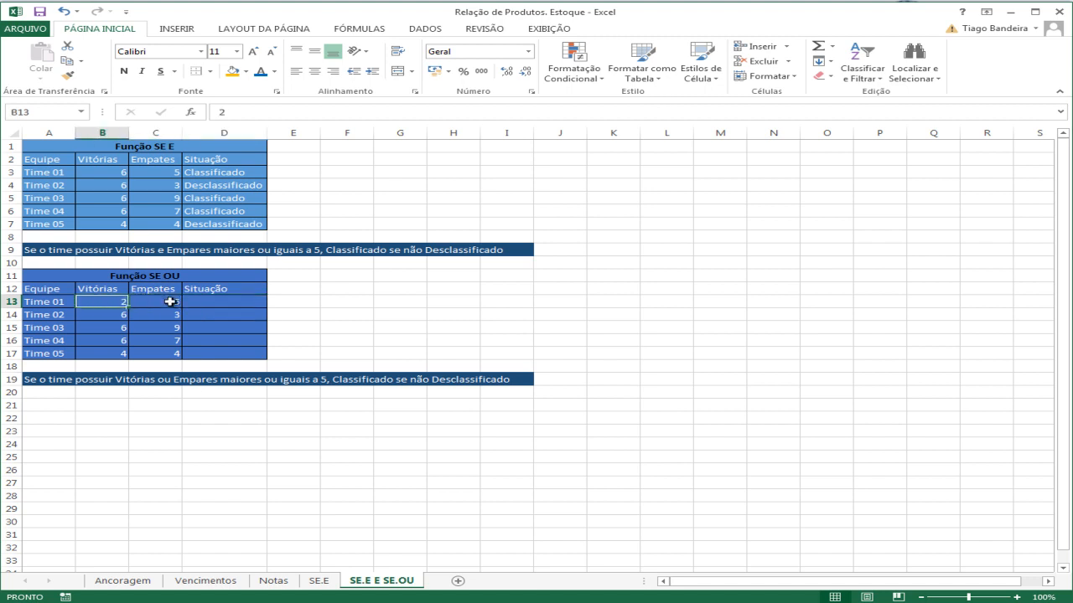
Begin an SE formula in D13 for Time 01 with the logical test OU(B13>=5;C13>=5).
click(141, 301)
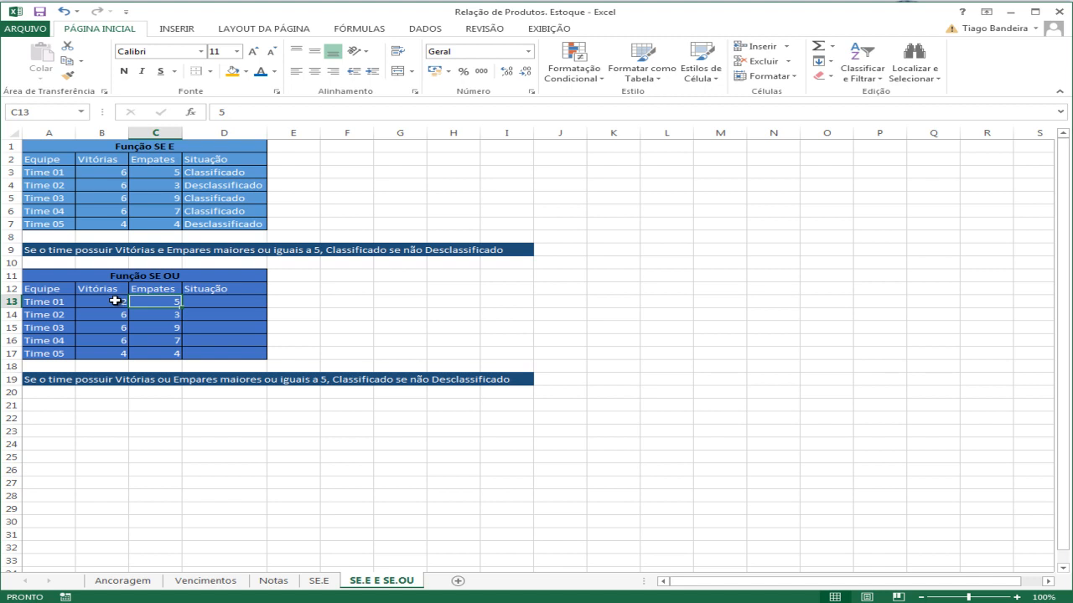
click(116, 301)
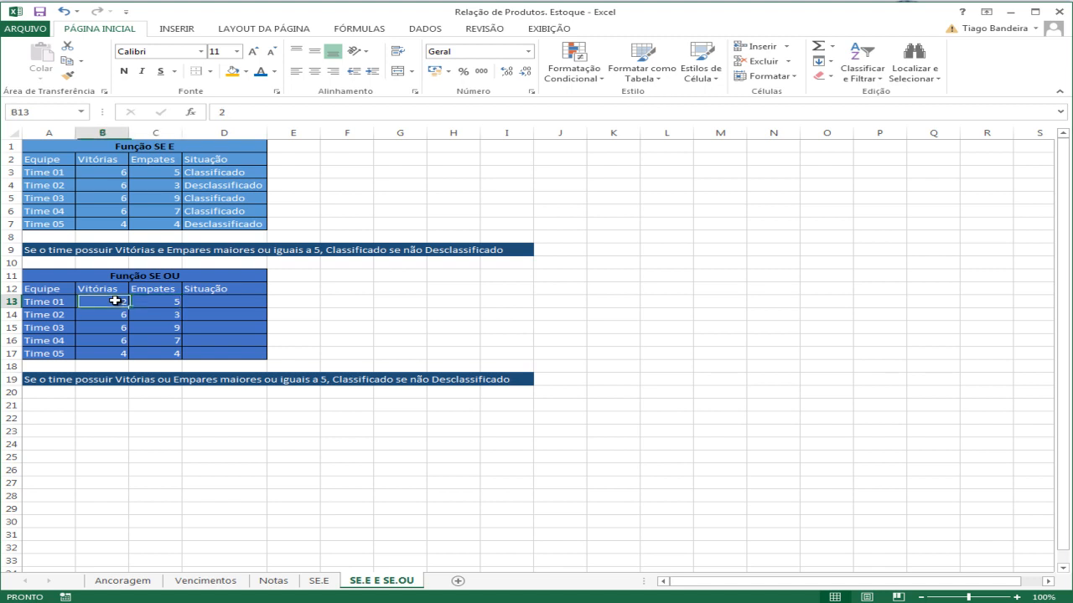
click(201, 300)
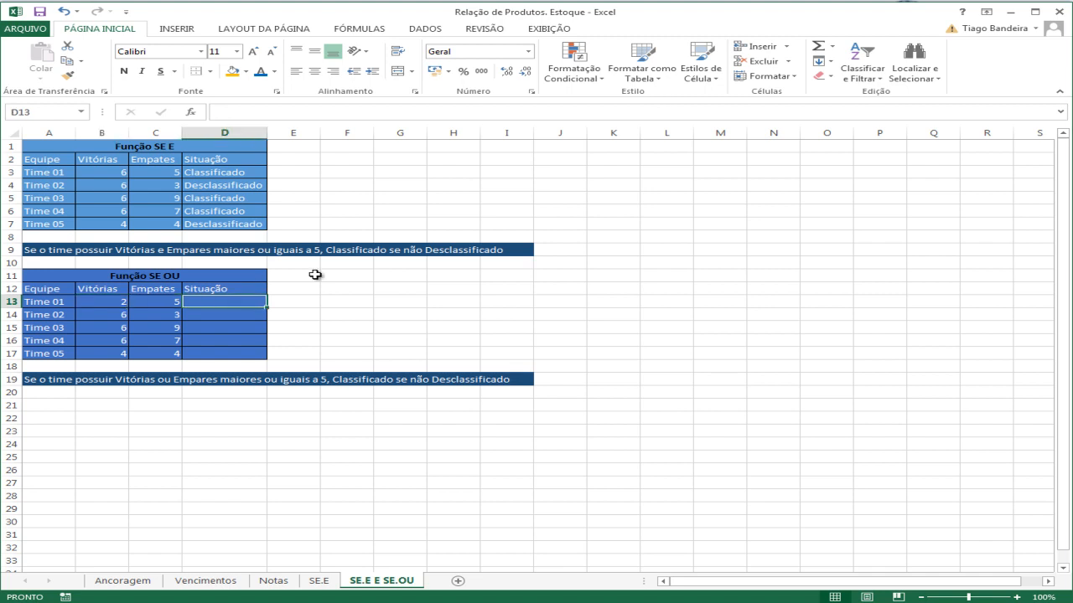
text(=se)
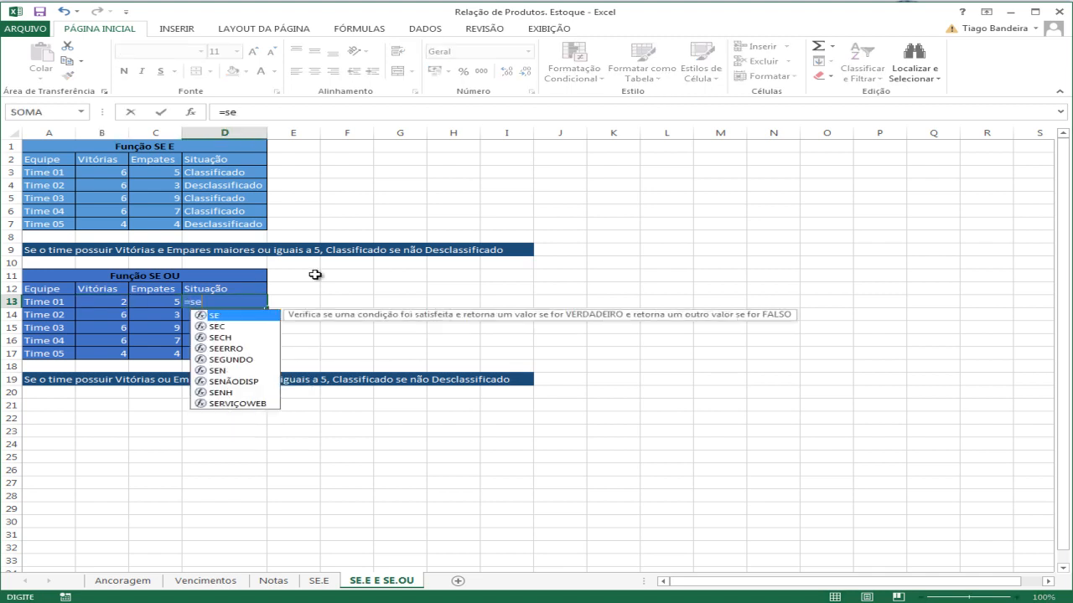
text((ou)
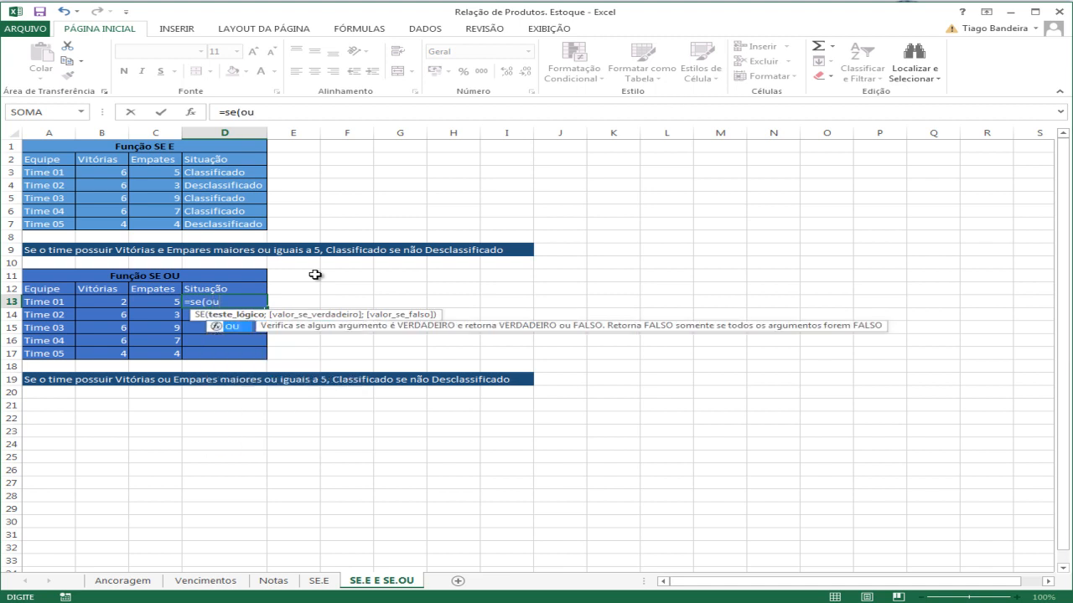
text(()
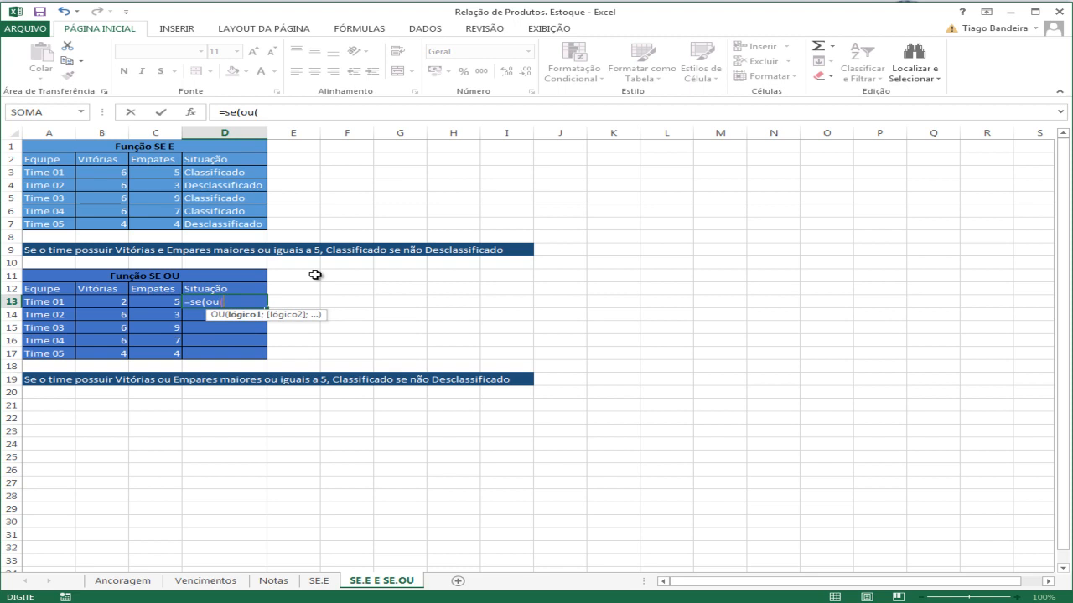
click(102, 301)
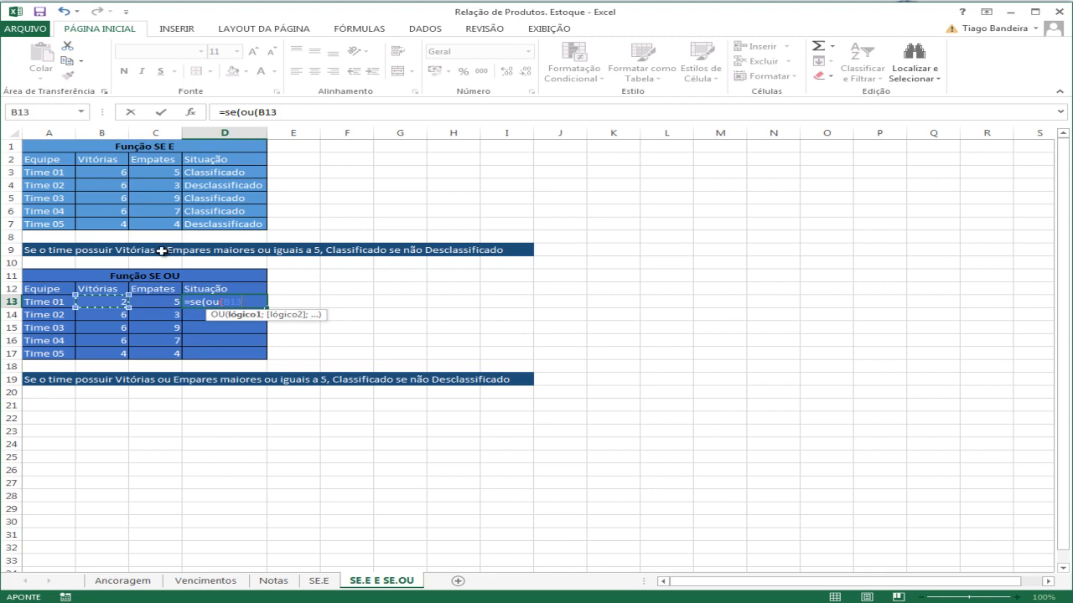
text(>=5)
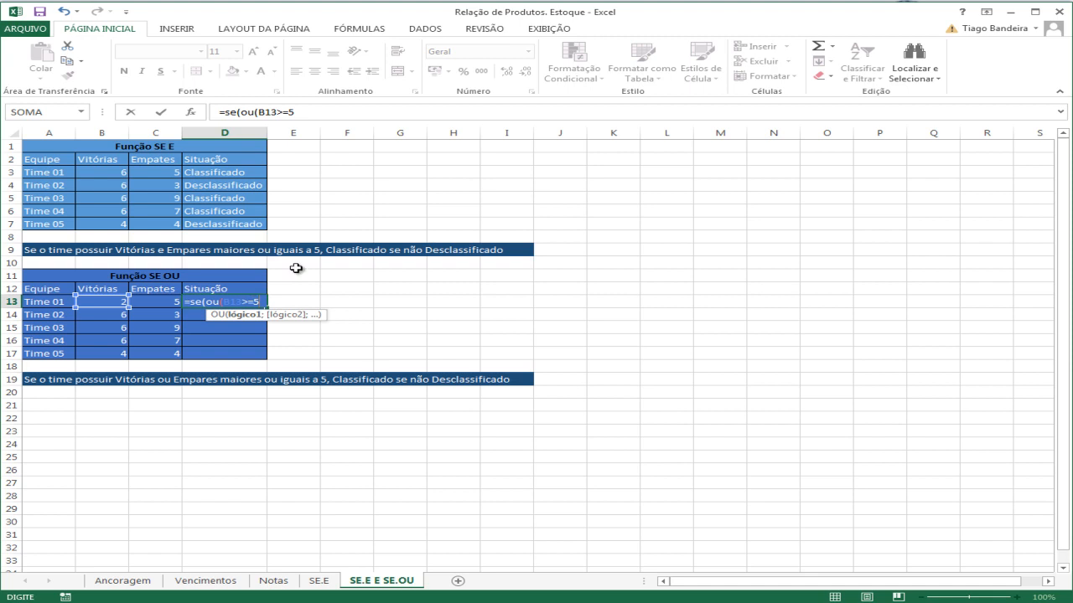
text(;)
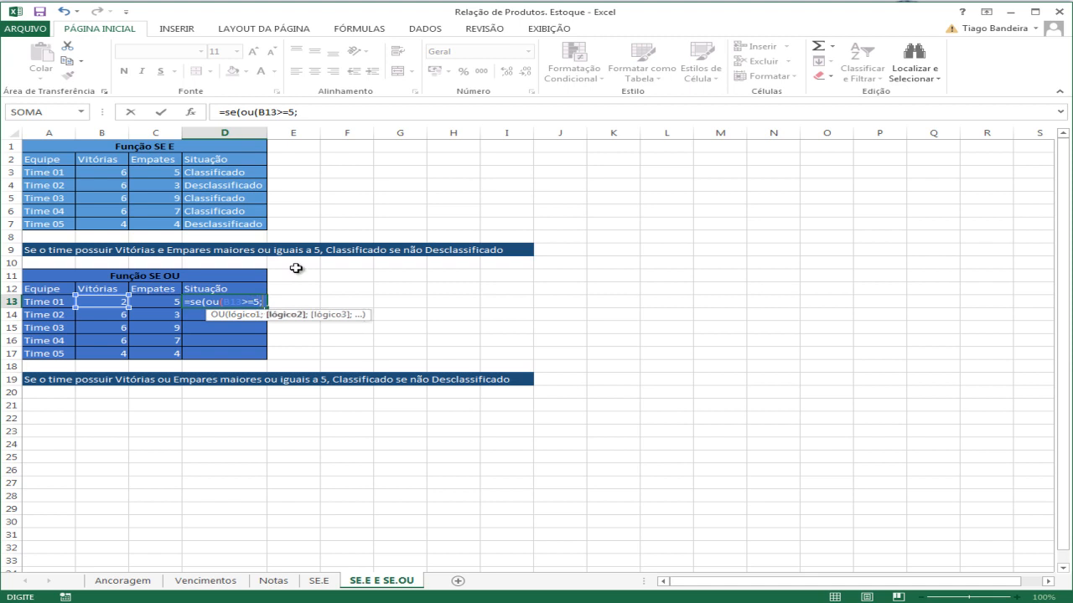
click(157, 298)
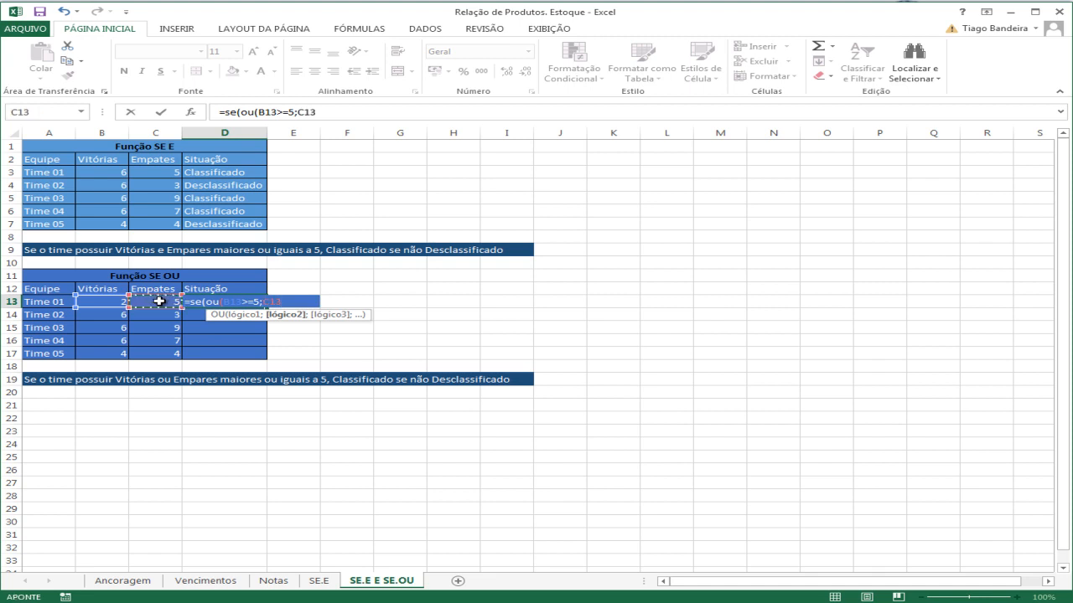
text(>=)
text(5);)
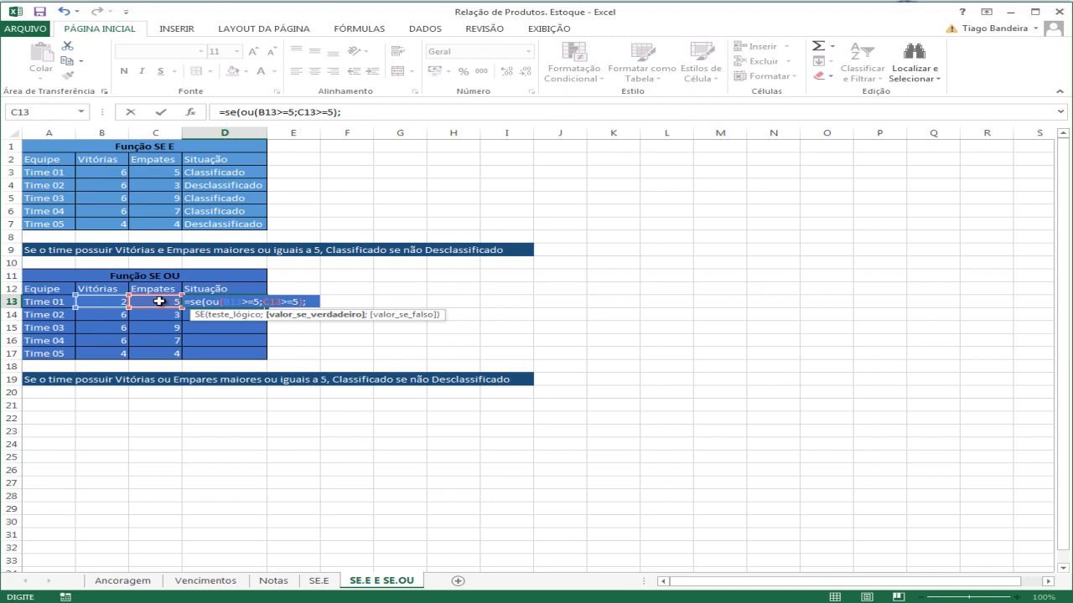
Complete the D13 formula with "Classificado" as the value if true and "Desclassificado" as the value if false.
text("Classificado)
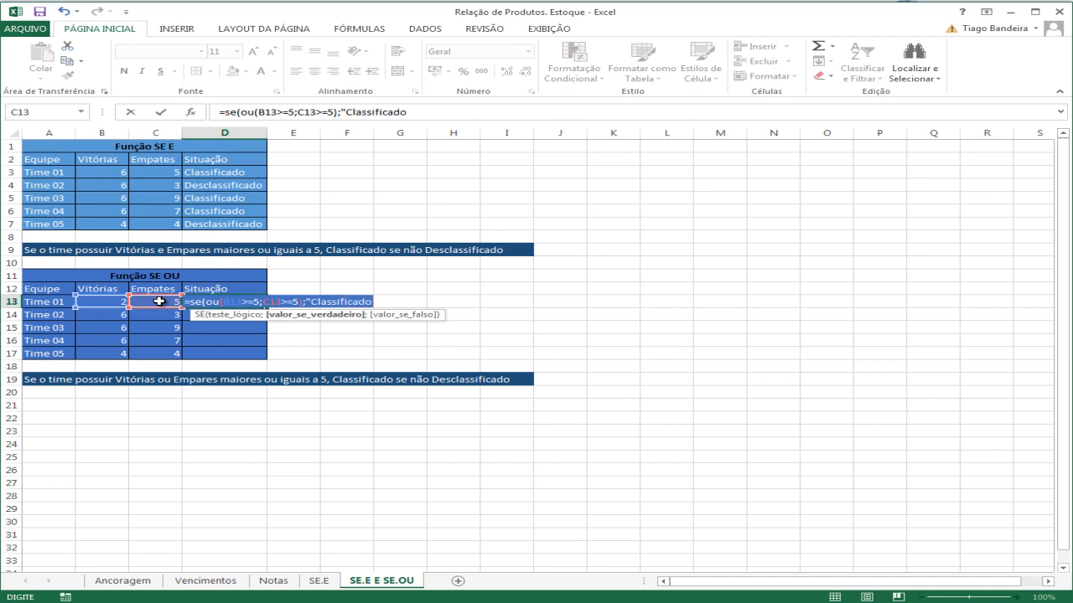
text(";)
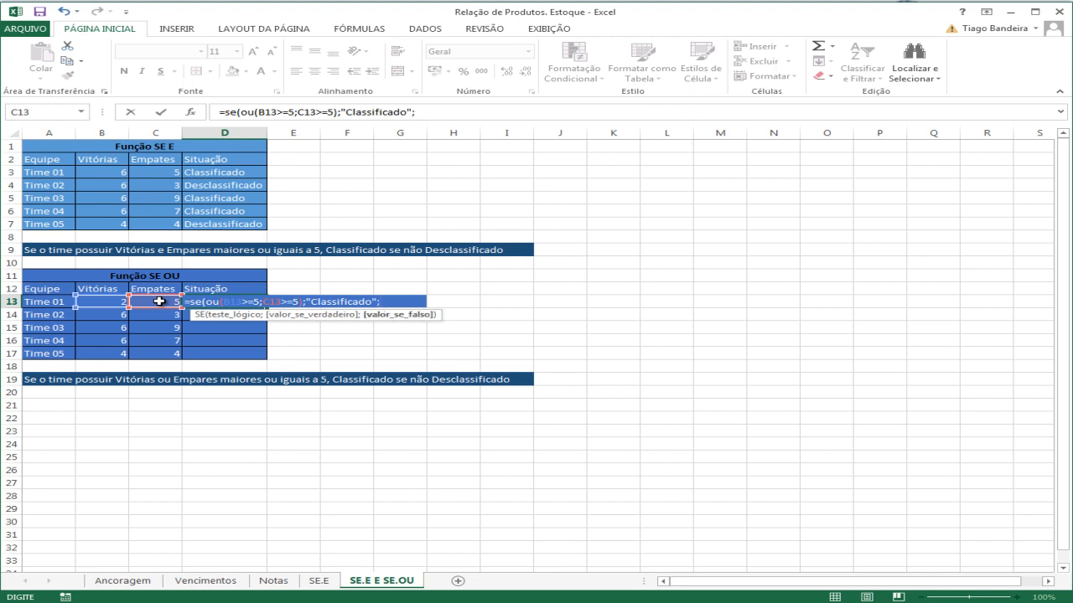
text("Desclassificao)
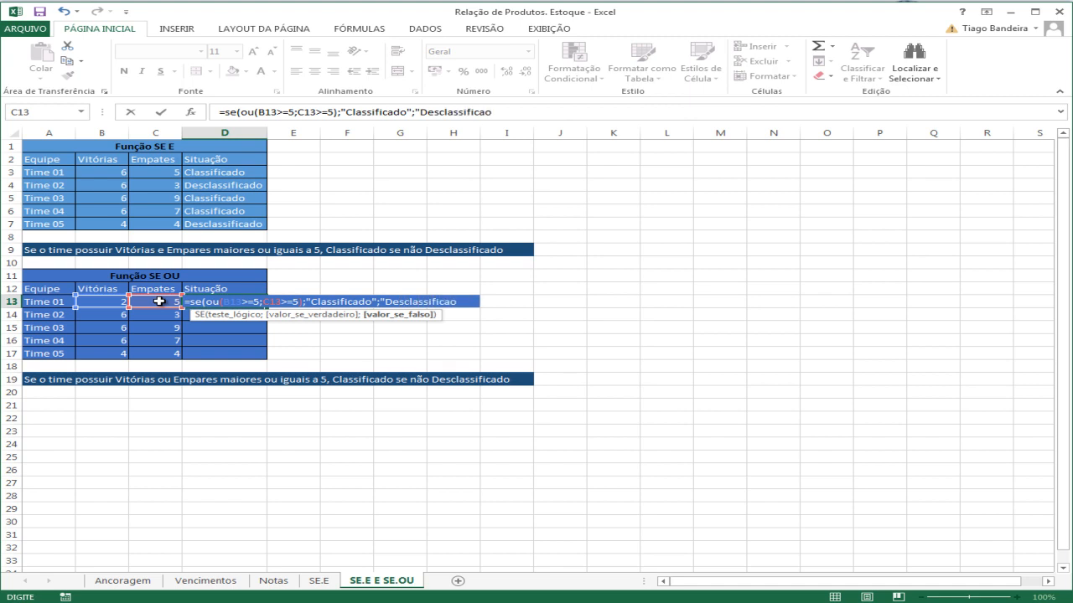
key(BackSpace)
text(do"))
key(Return)
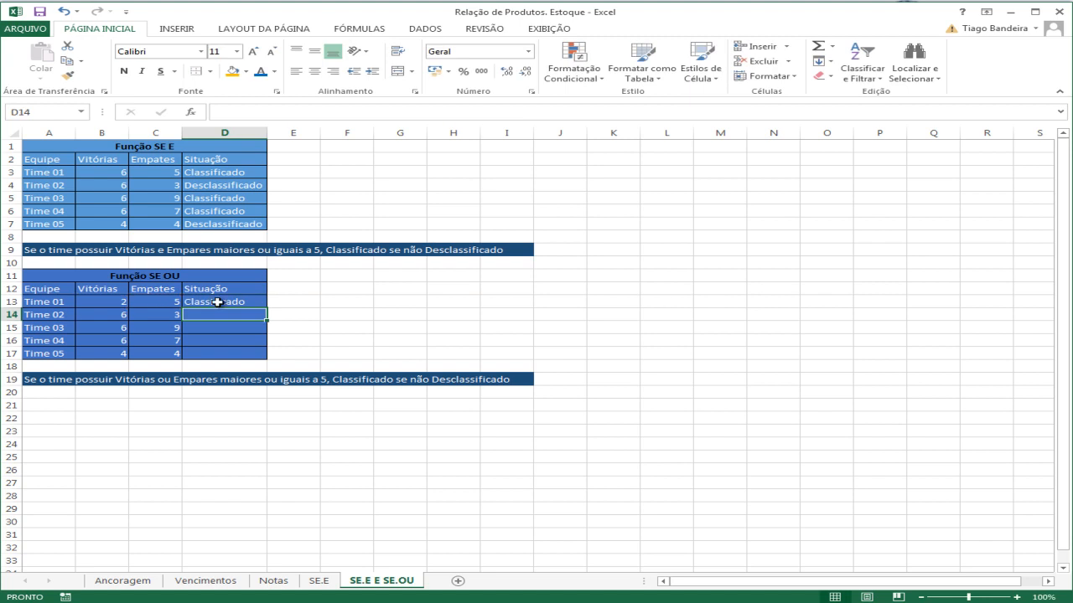
Review the D13 formula and copy it down through D17 to fill the Situação column of the Função SE OU table.
click(218, 302)
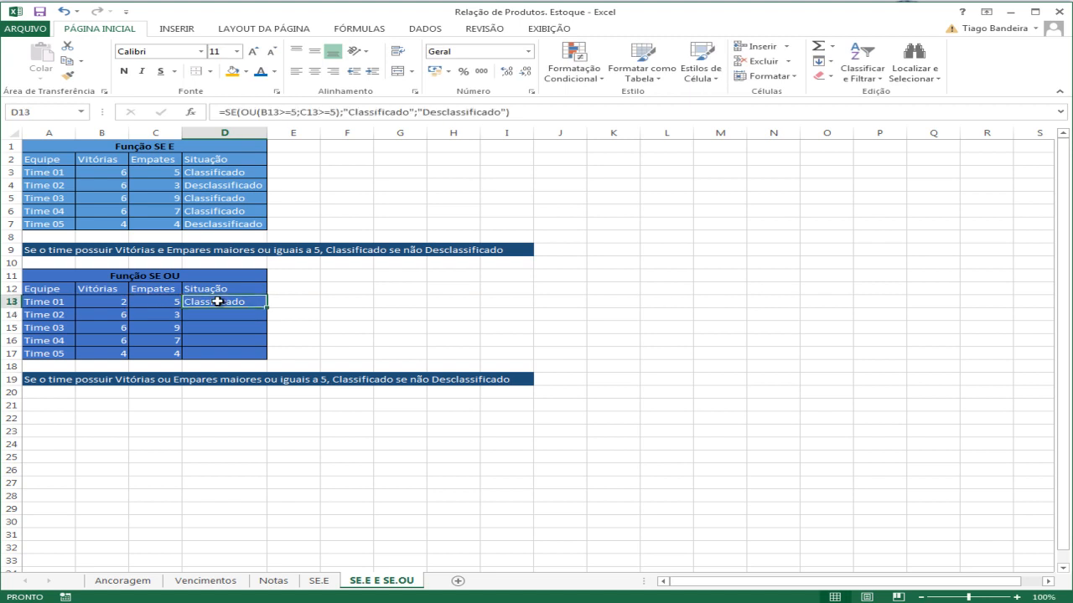
click(169, 302)
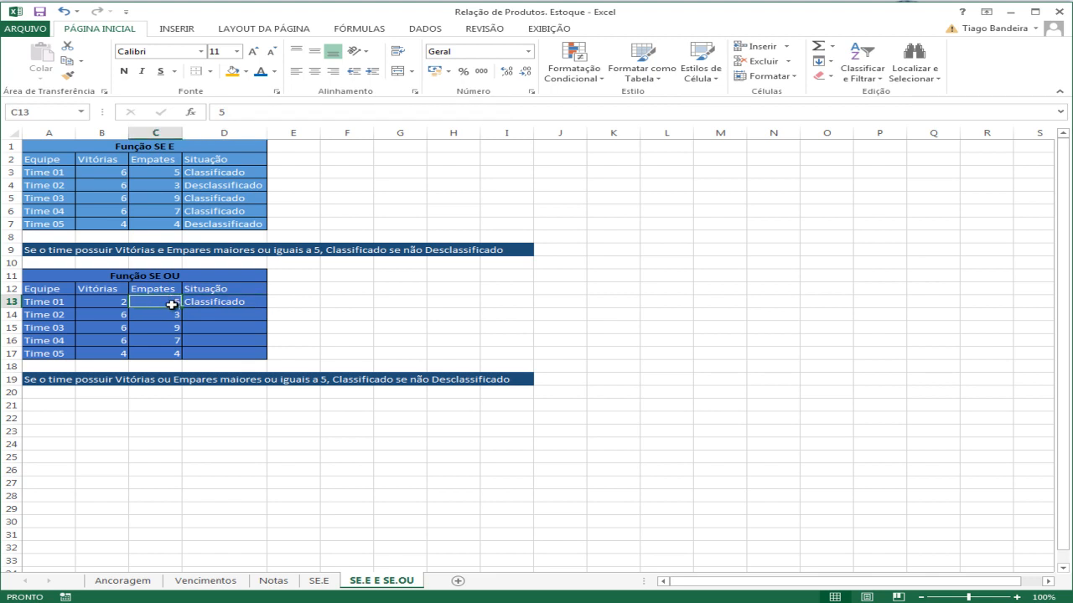
click(232, 304)
double_click(232, 304)
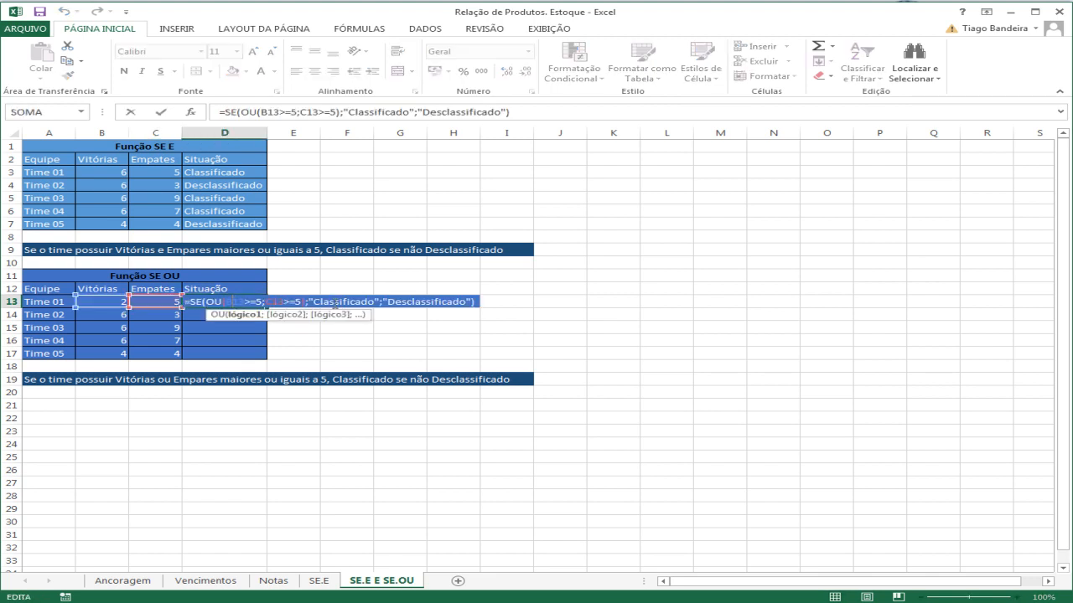
key(Return)
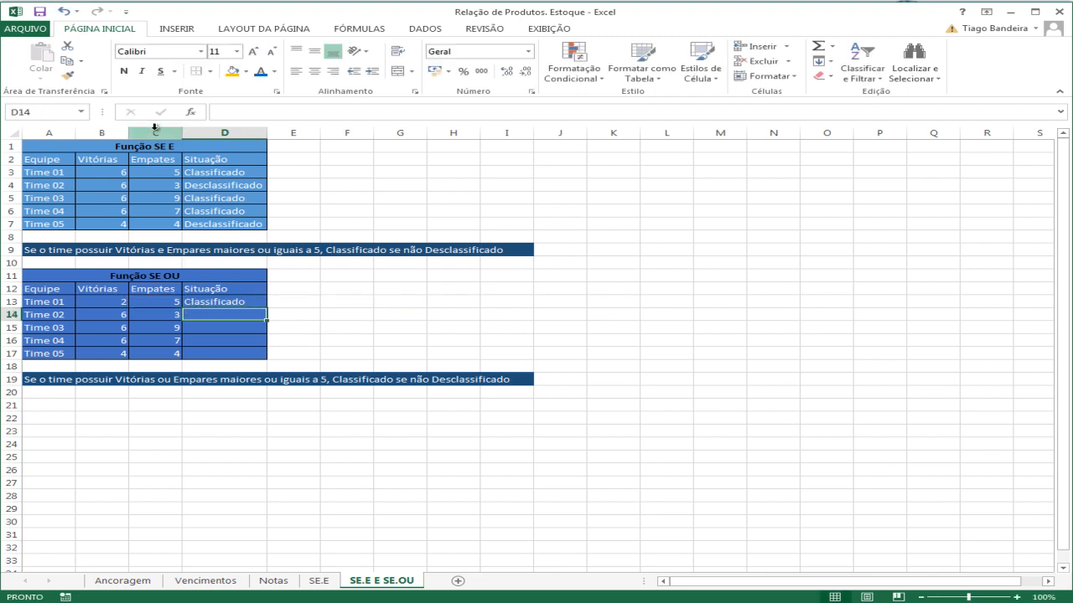
click(230, 300)
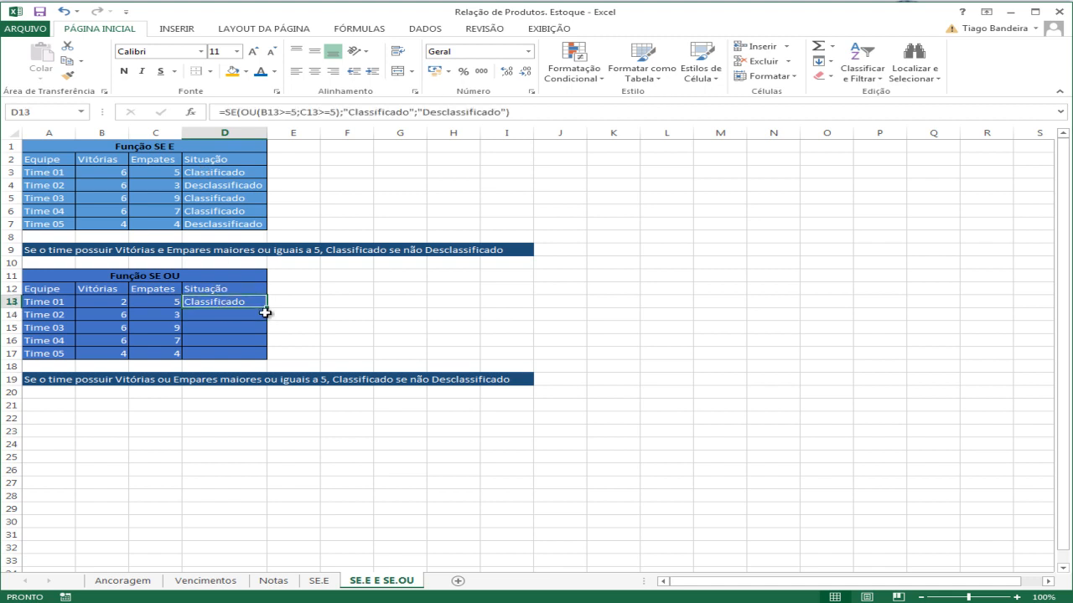
drag(264, 311, 256, 357)
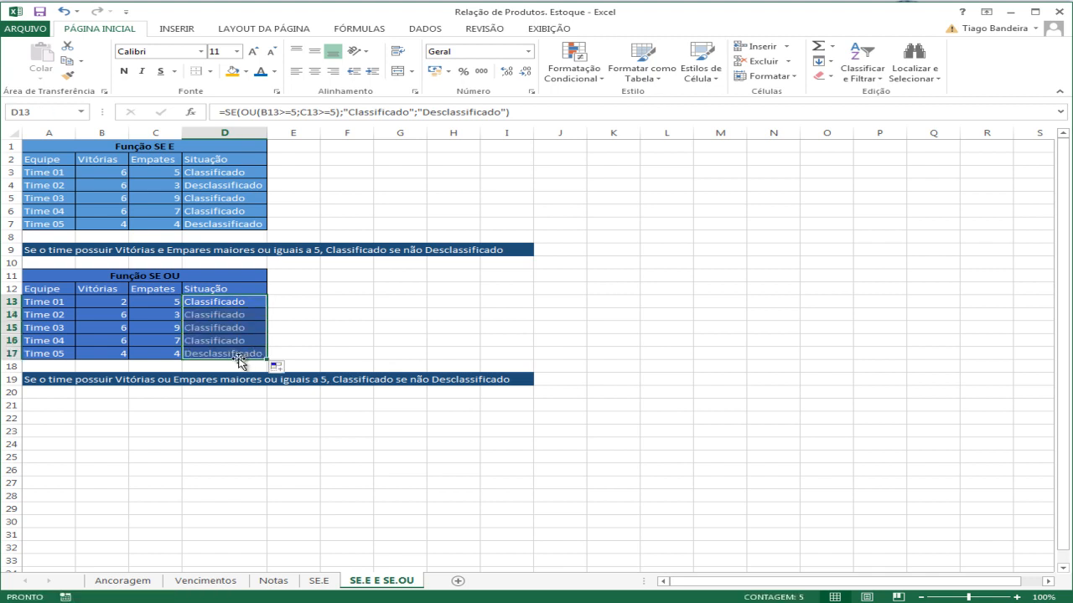
Check the Situação formula of Time 05 in D17 against its Vitórias and Empates values.
click(237, 356)
click(168, 355)
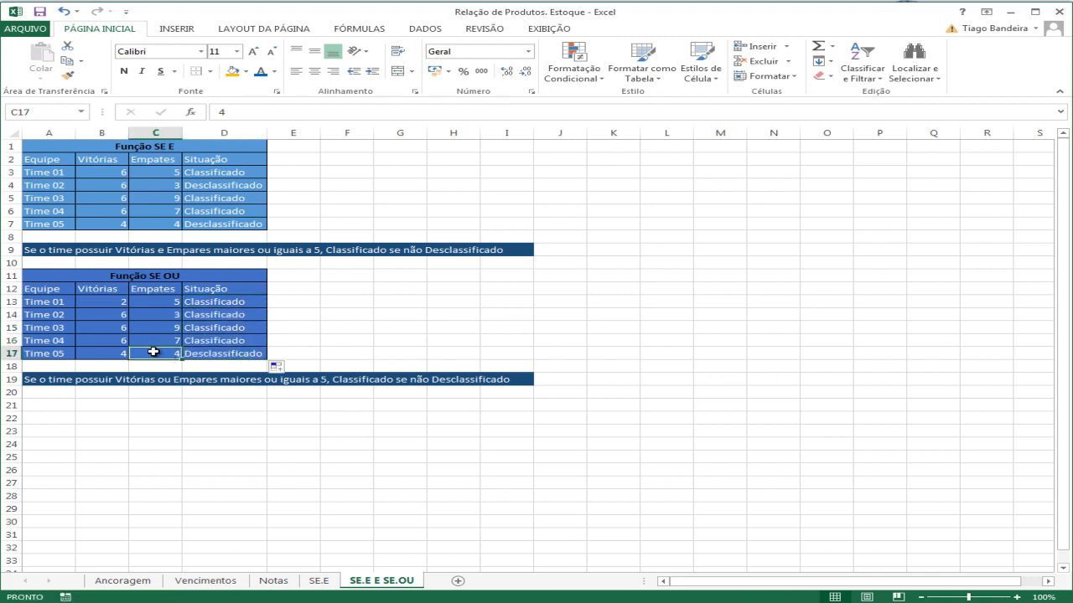
click(110, 356)
click(164, 355)
click(113, 353)
click(160, 354)
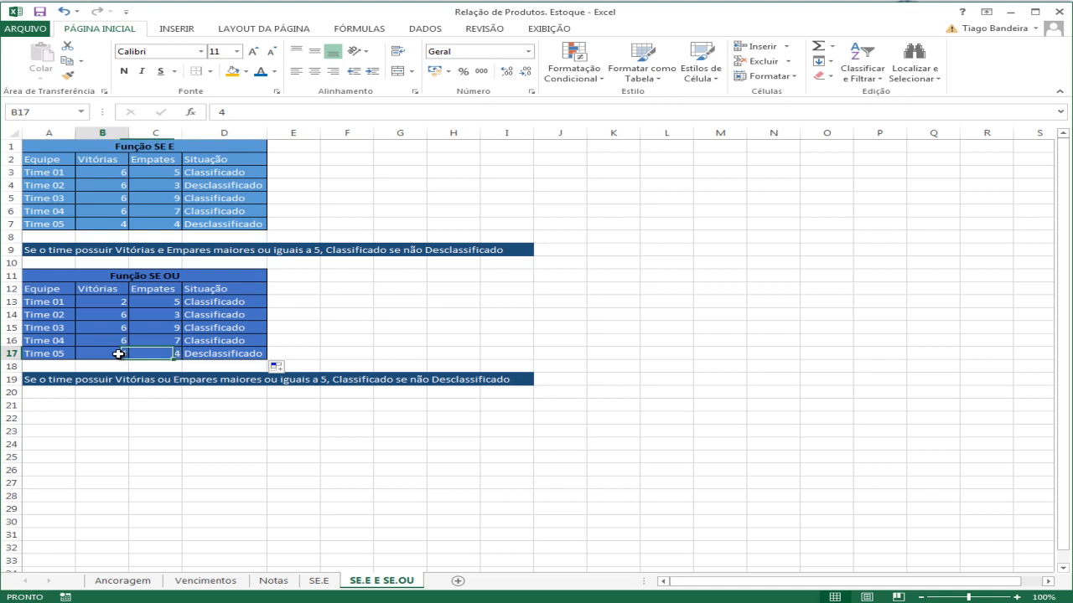
double_click(198, 354)
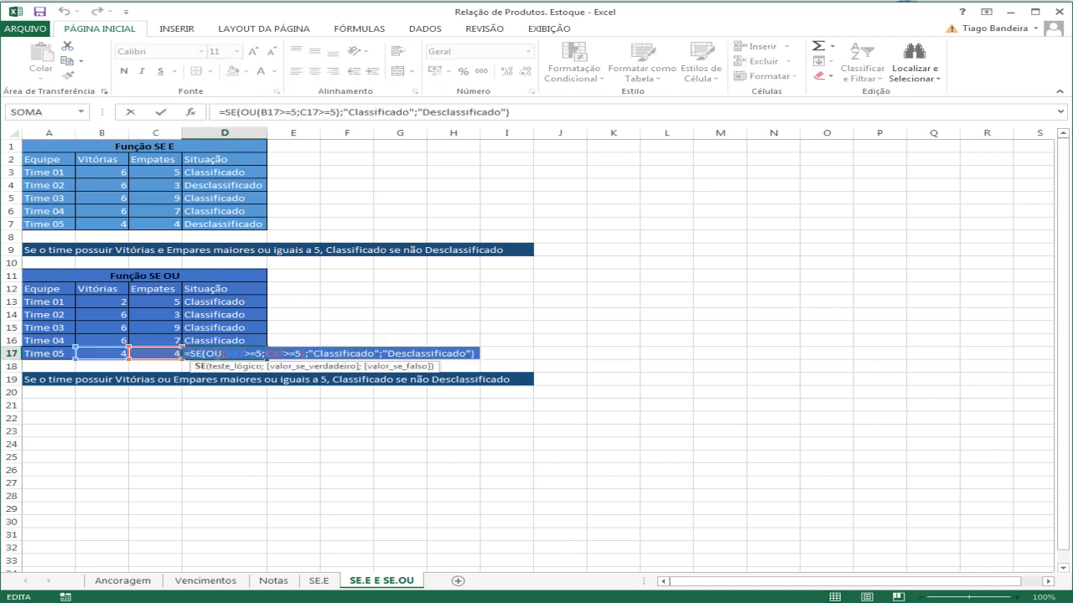
key(Return)
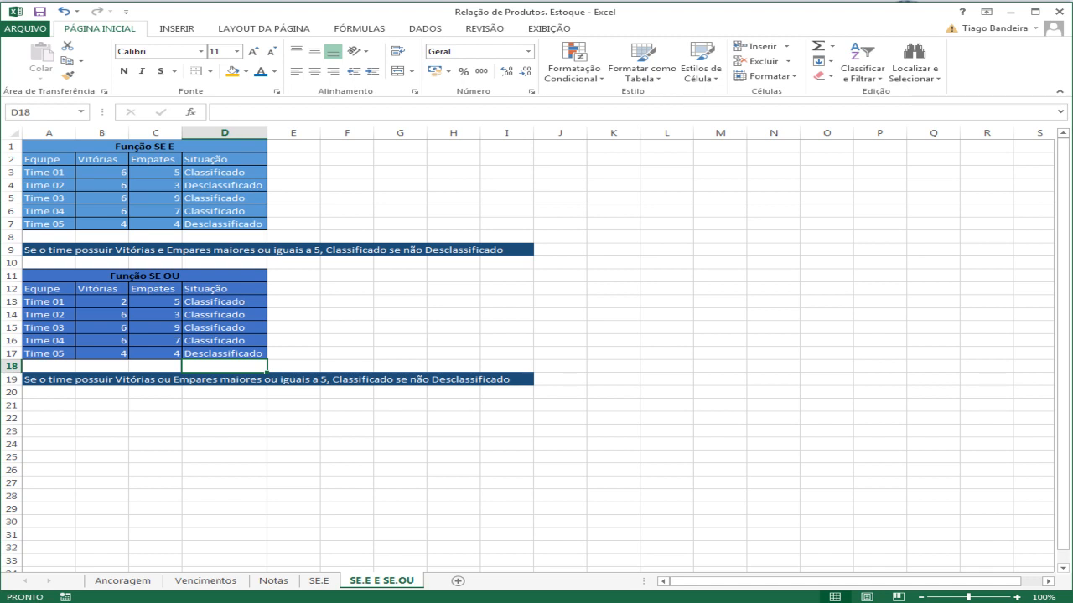
click(630, 601)
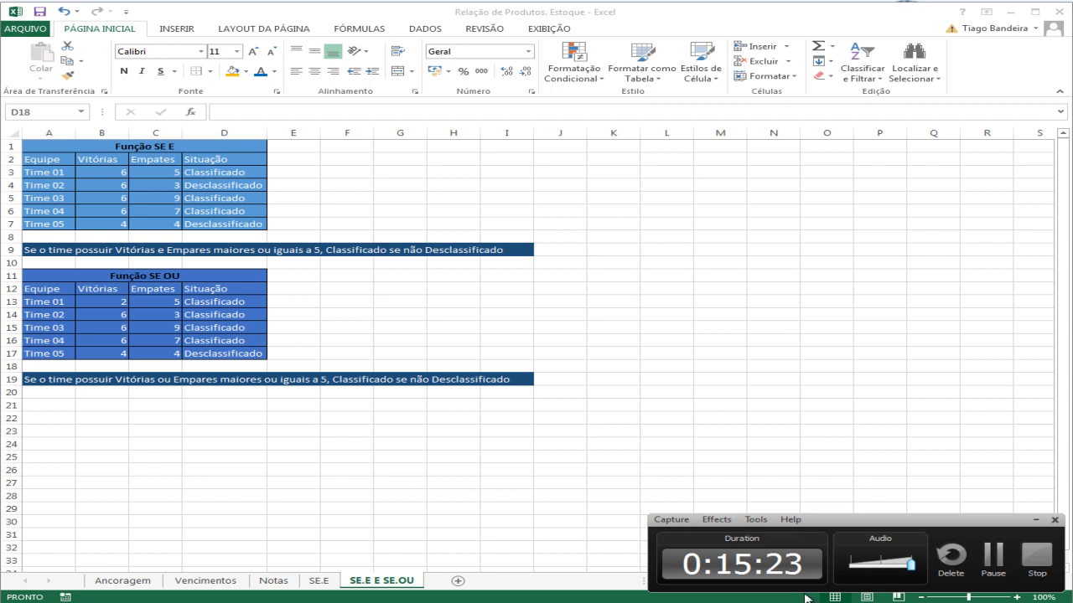